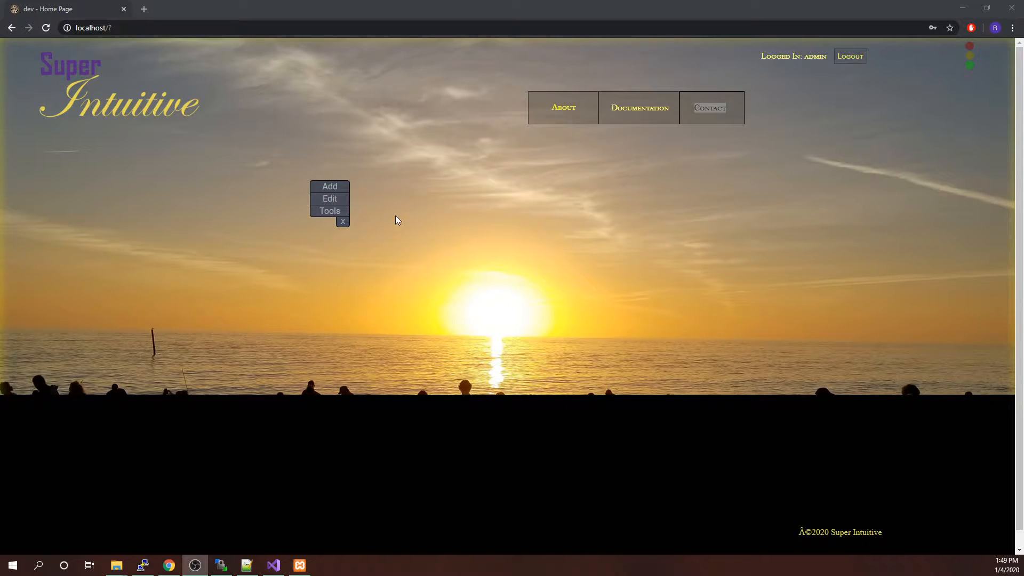
Step: Open the Page settings window from the tools and move it beside the menu to view the path fields
click(333, 216)
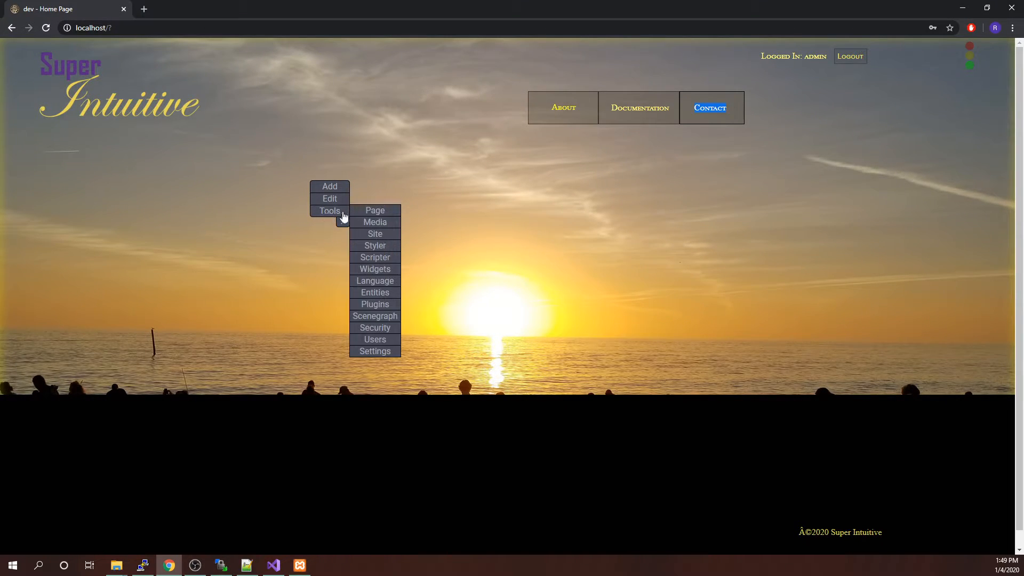
click(370, 213)
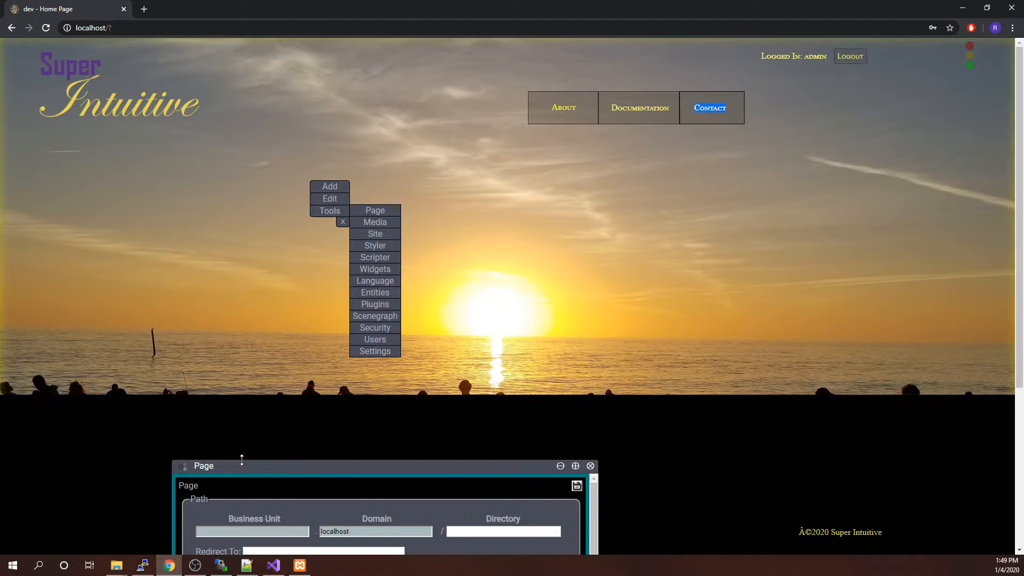
drag(238, 466, 520, 144)
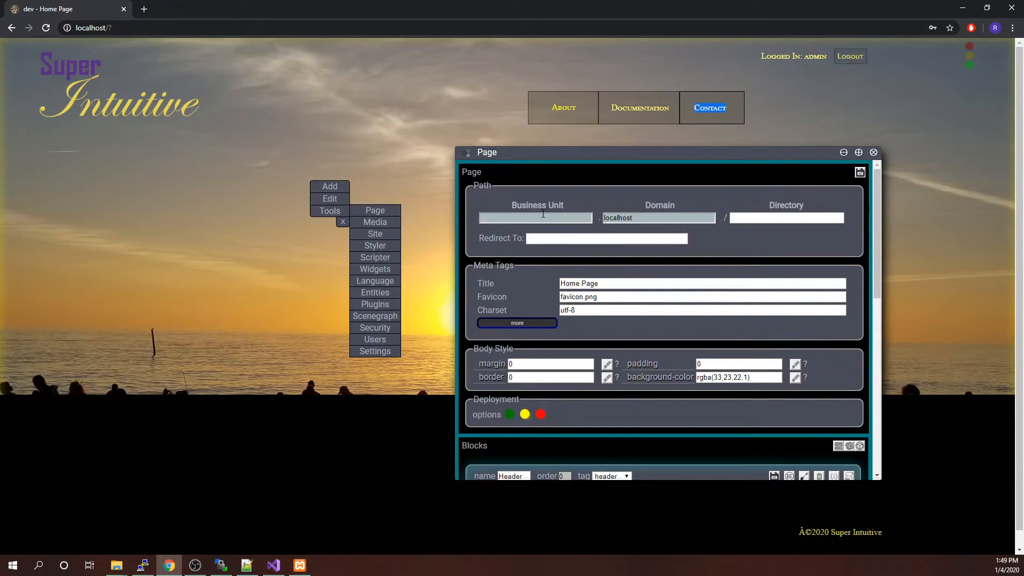
click(571, 215)
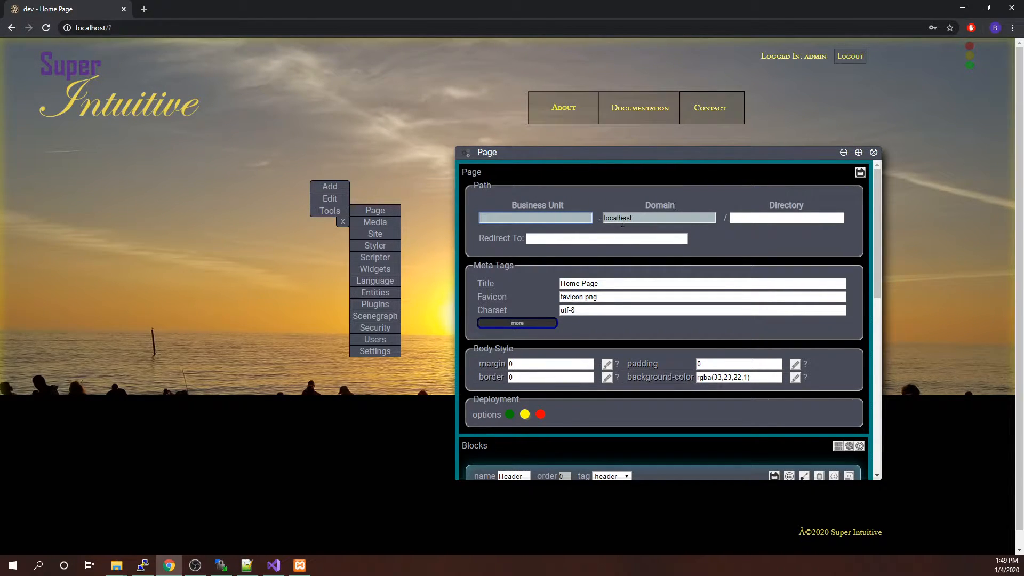
Step: Remove the trailing question mark from the address and load the home page at localhost
click(127, 27)
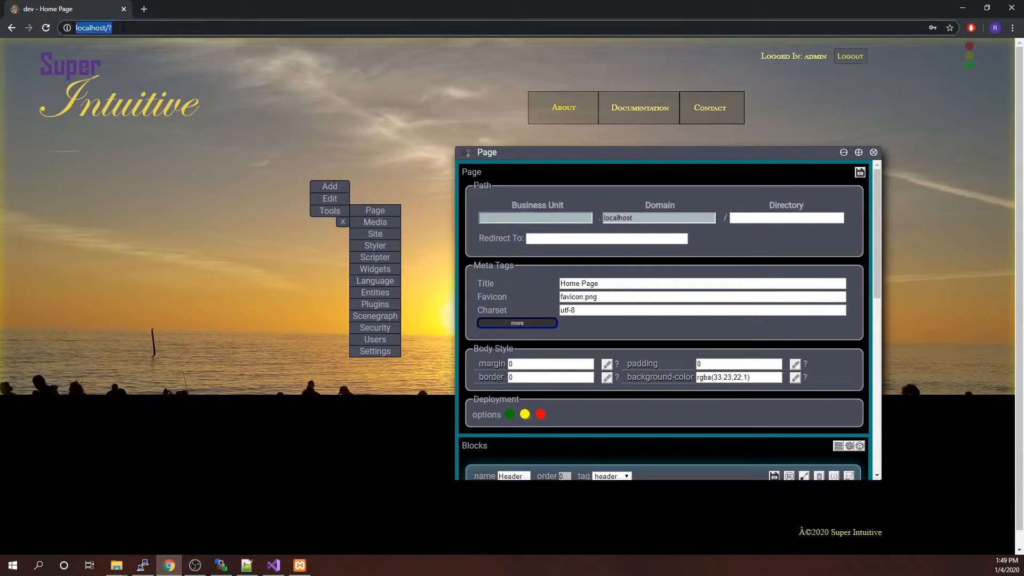
click(134, 28)
key(BackSpace)
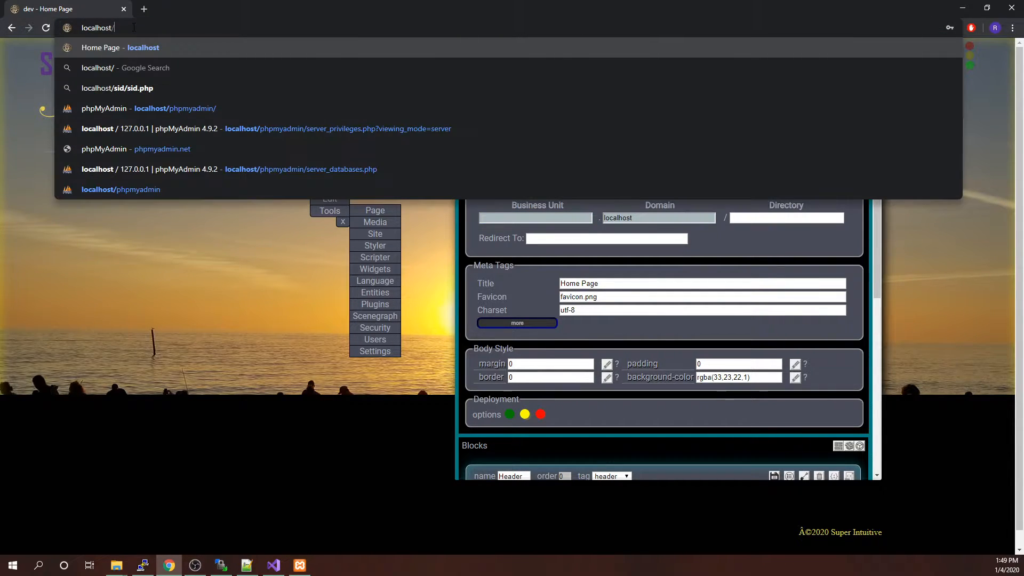
key(Return)
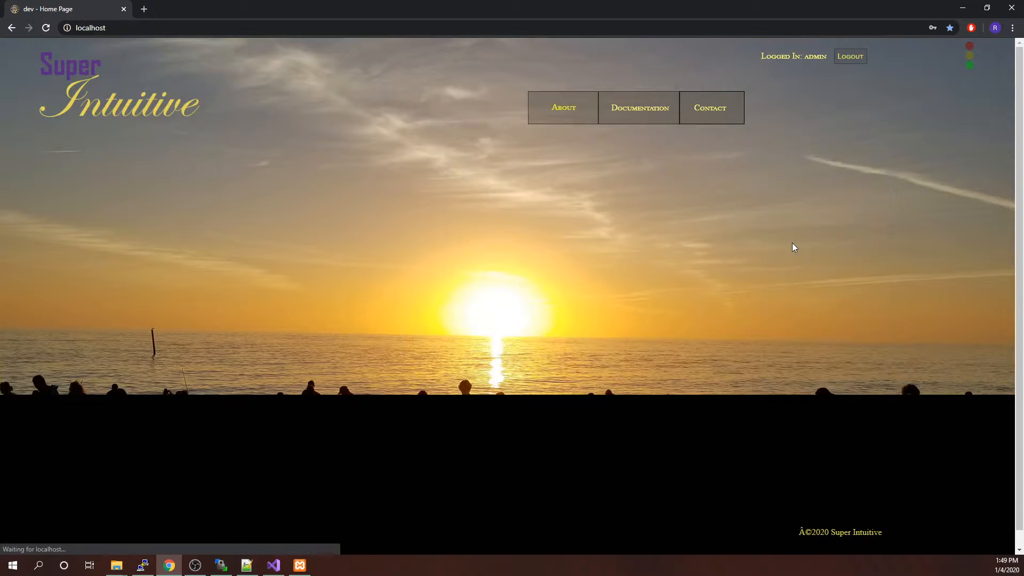
Step: Set the home page's directory to hello in the Page settings and reload the page
right_click(230, 217)
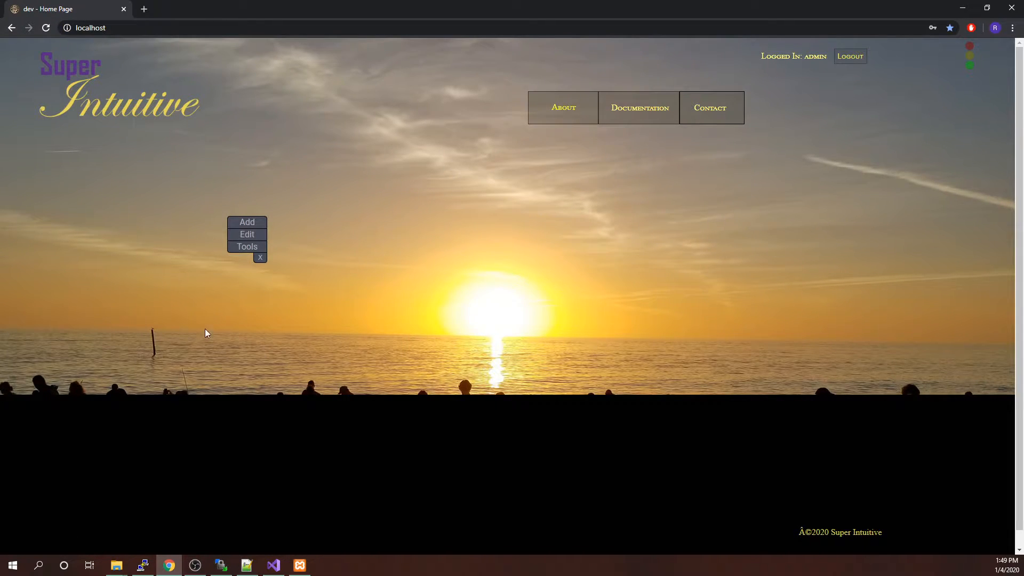
click(248, 247)
click(291, 246)
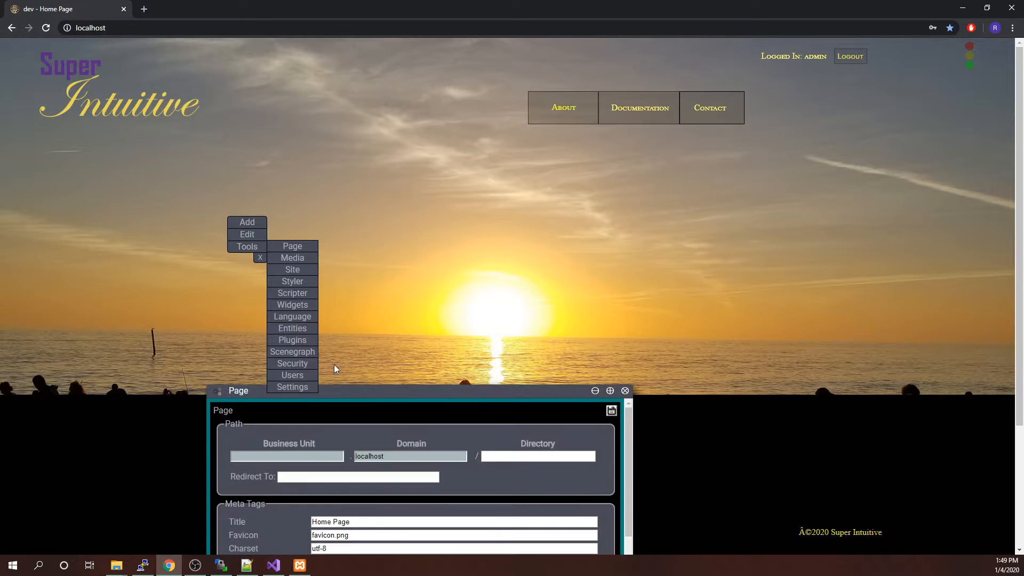
drag(379, 386, 559, 138)
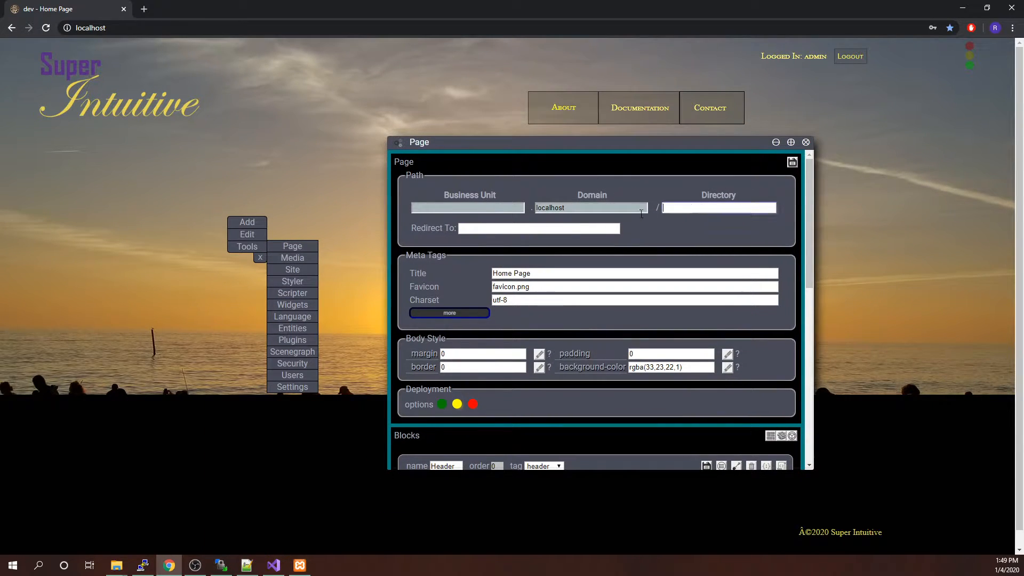
click(682, 207)
text(hello)
click(45, 27)
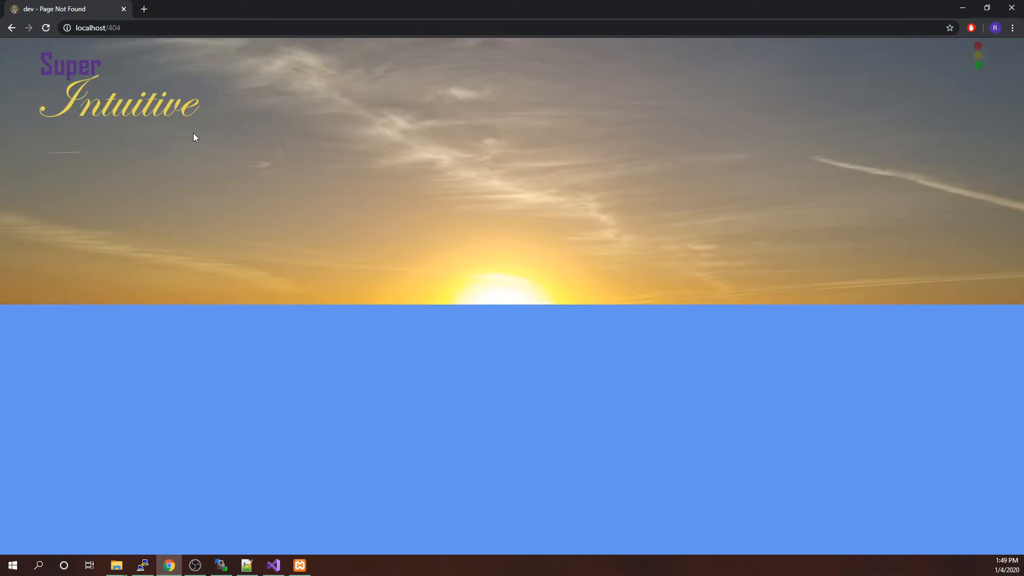
Step: Load the home page from its new address, localhost/hello
drag(129, 26, 109, 28)
key(BackSpace)
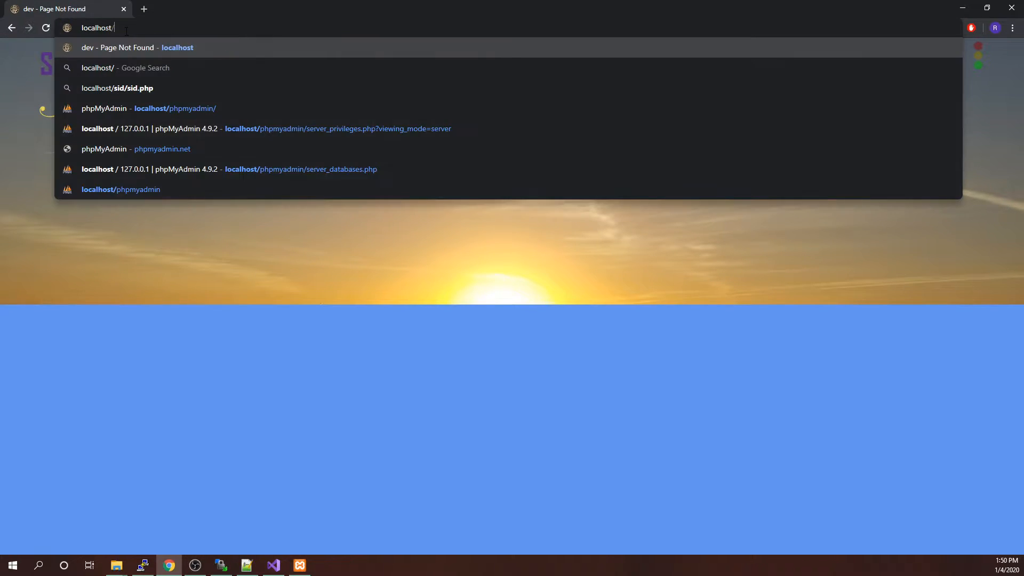
text(hello)
key(Return)
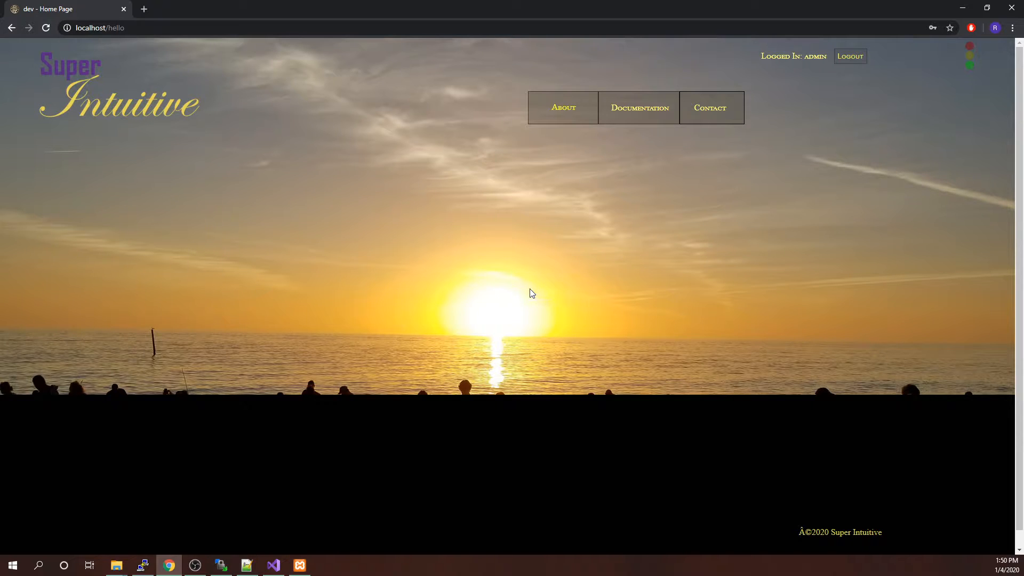
Step: Clear the home page's directory in the Page settings and save the page
right_click(256, 221)
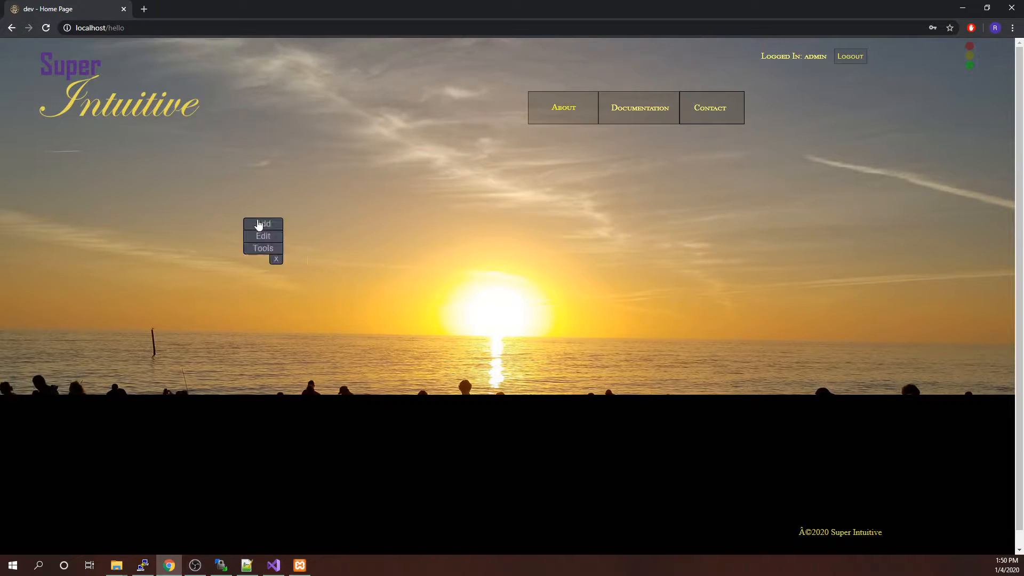
mouse_move(267, 250)
click(310, 249)
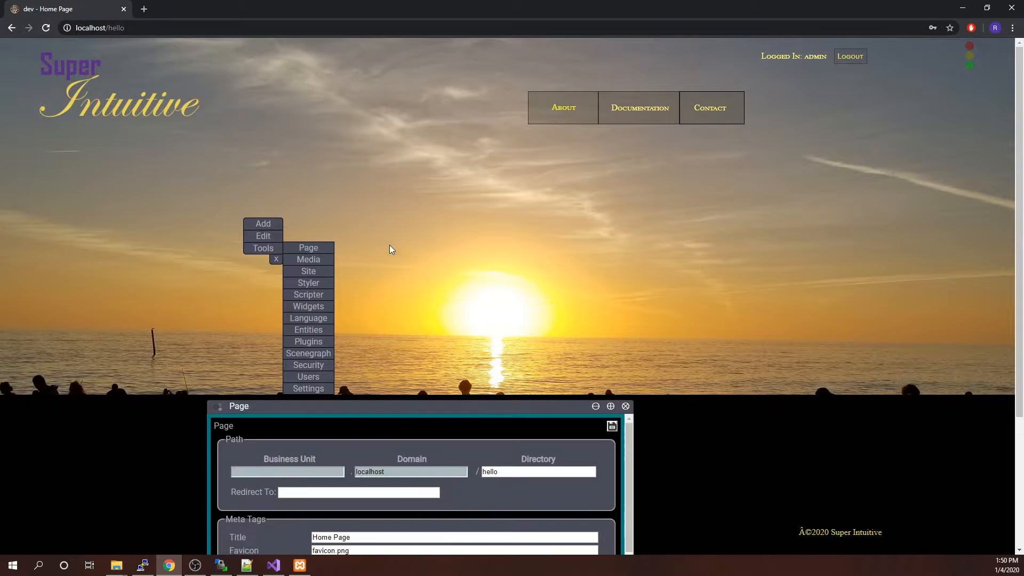
drag(418, 402, 599, 203)
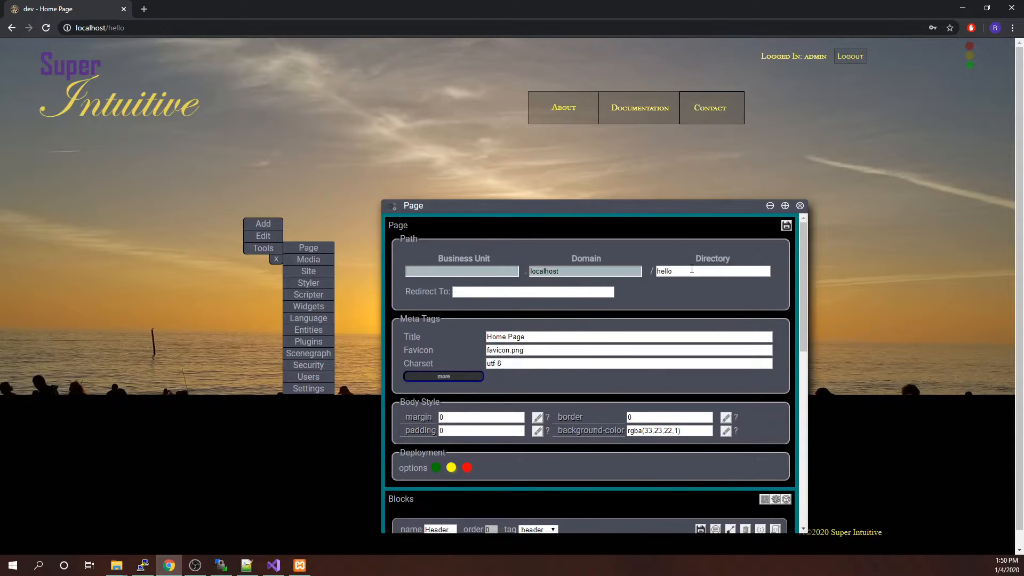
drag(692, 271, 635, 265)
key(BackSpace)
click(784, 229)
drag(647, 208, 634, 154)
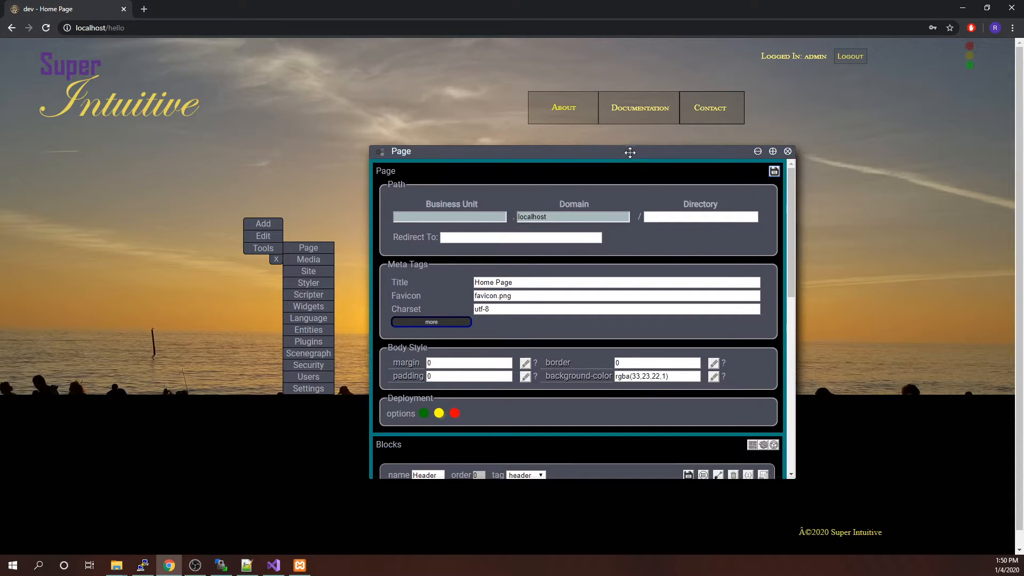
Step: Reload the hello address to check it, and load the home page at the localhost root
click(46, 28)
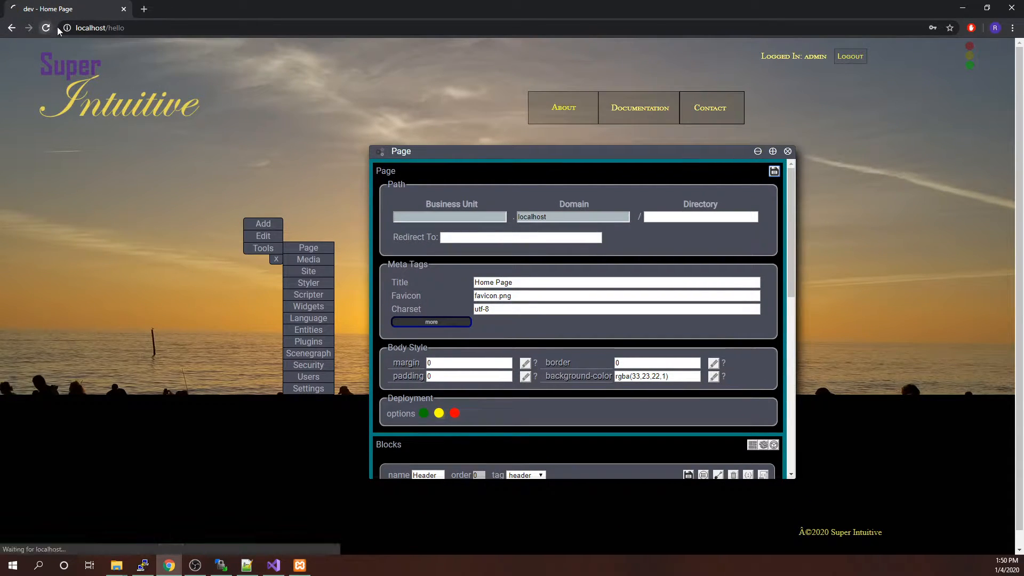
double_click(110, 28)
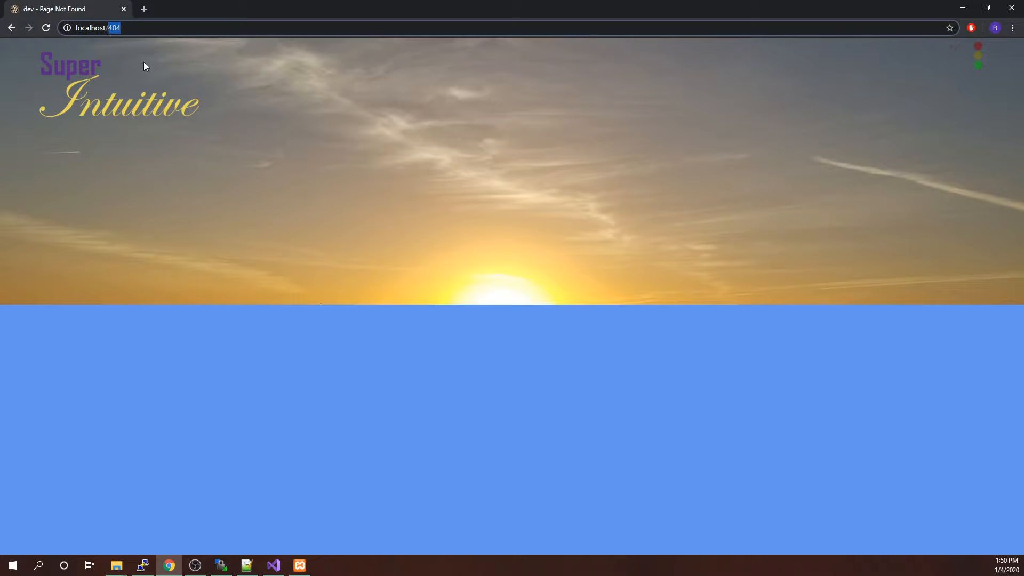
key(BackSpace)
key(Return)
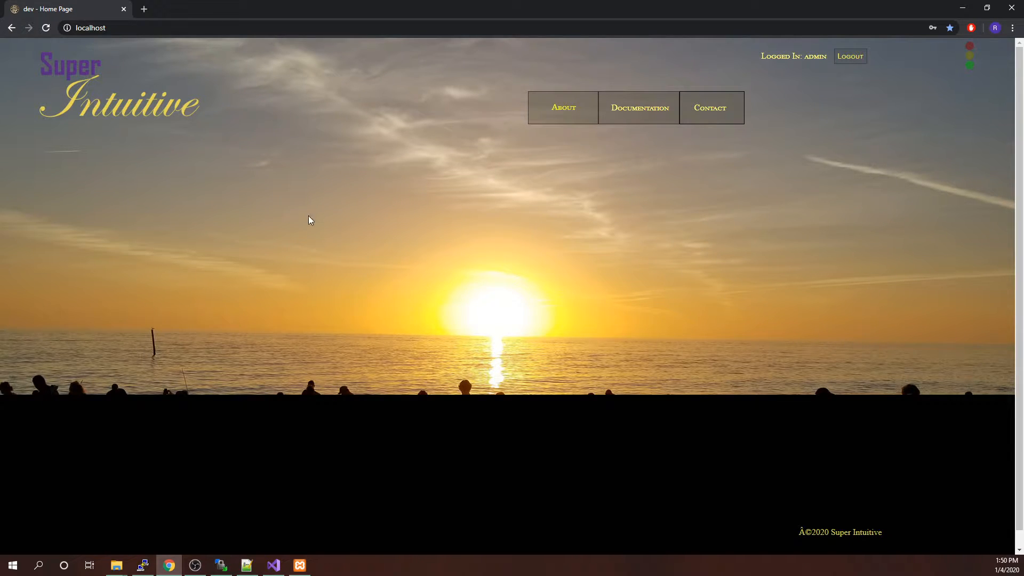
Step: Open the Page settings window for the home page and place it clear of the tools menu
right_click(218, 190)
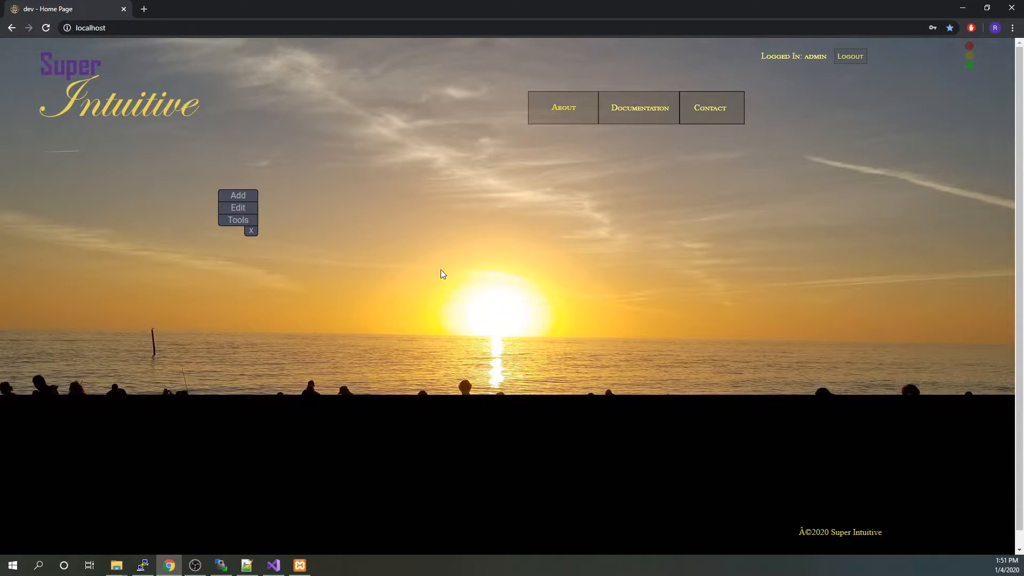
click(234, 223)
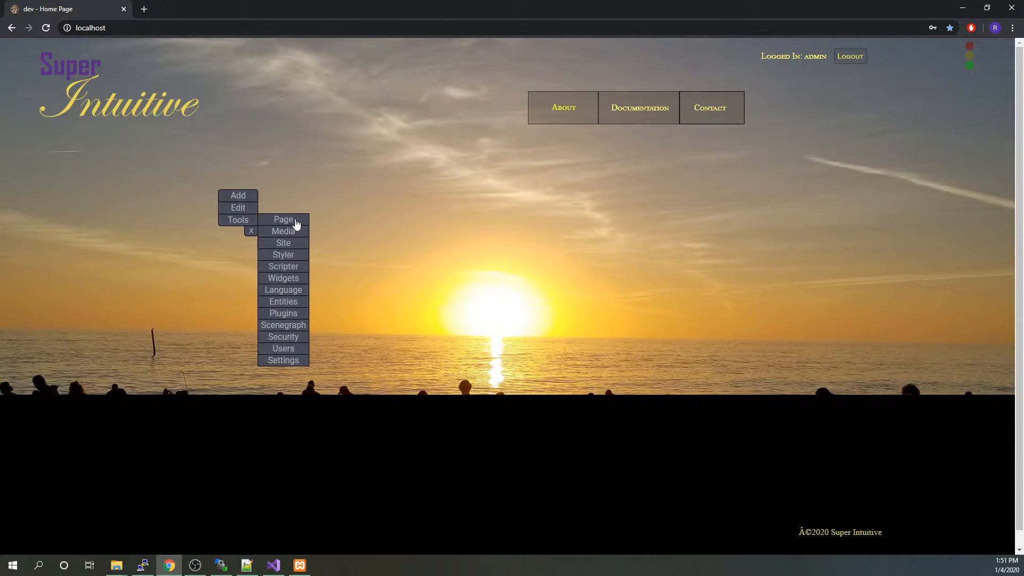
click(280, 222)
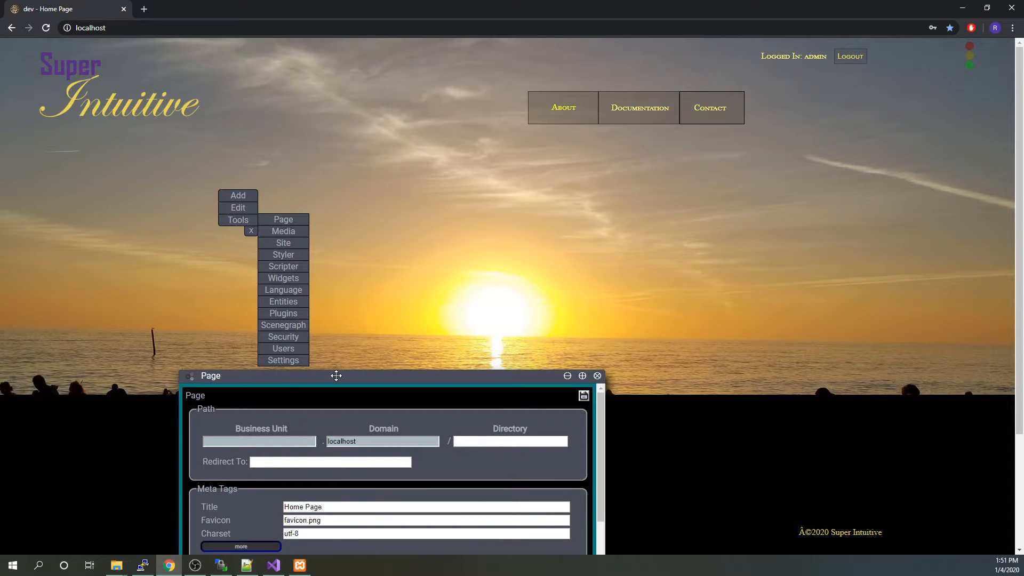
drag(336, 375, 548, 147)
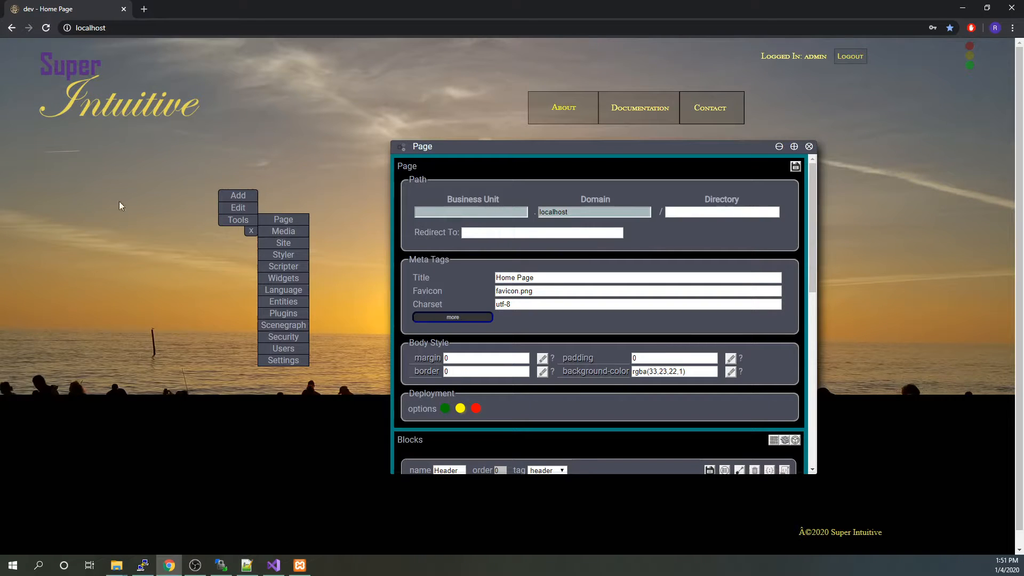
Step: Inspect the page's source in DevTools, expand the head element to view its meta tags, and return to the page
right_click(101, 180)
click(124, 317)
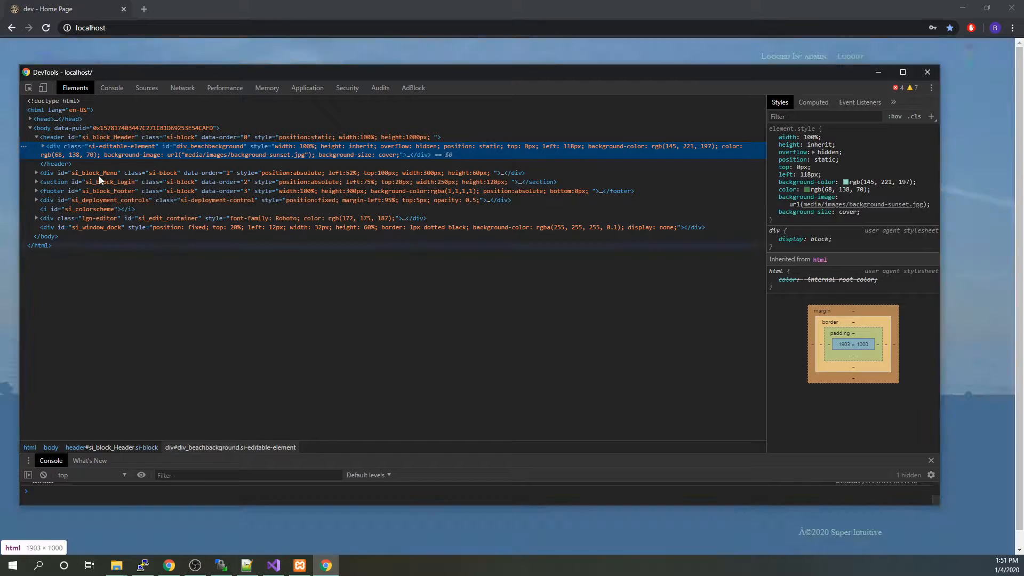
click(29, 120)
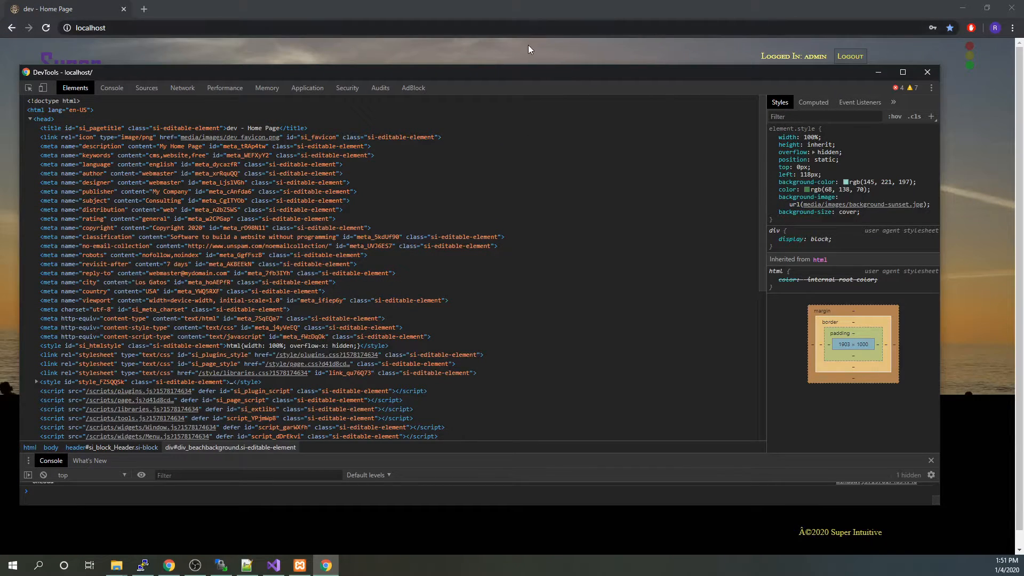
click(528, 46)
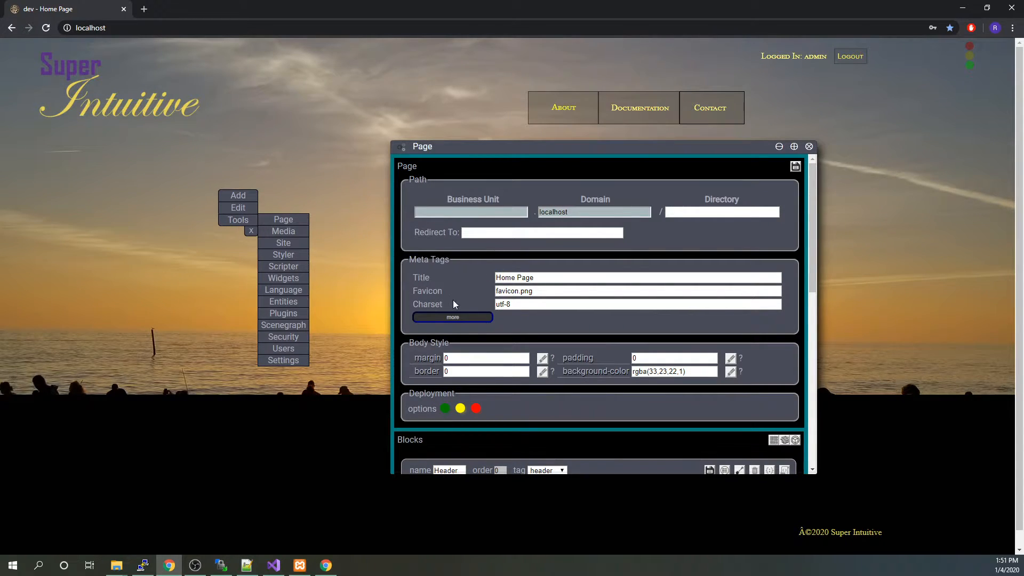
Step: Set the page's favicon to background-sunset.jpg
click(563, 290)
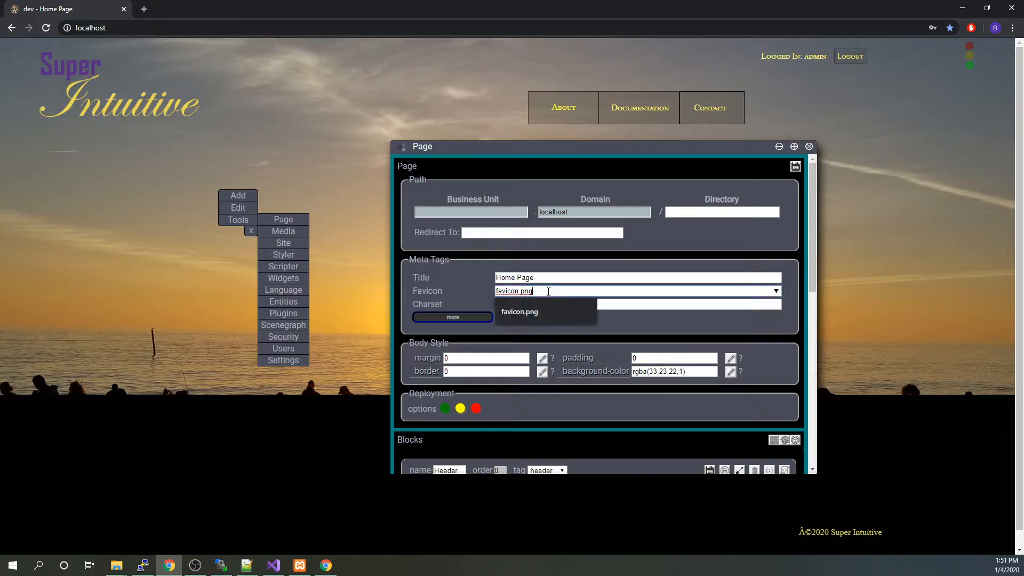
key(ctrl+a)
key(BackSpace)
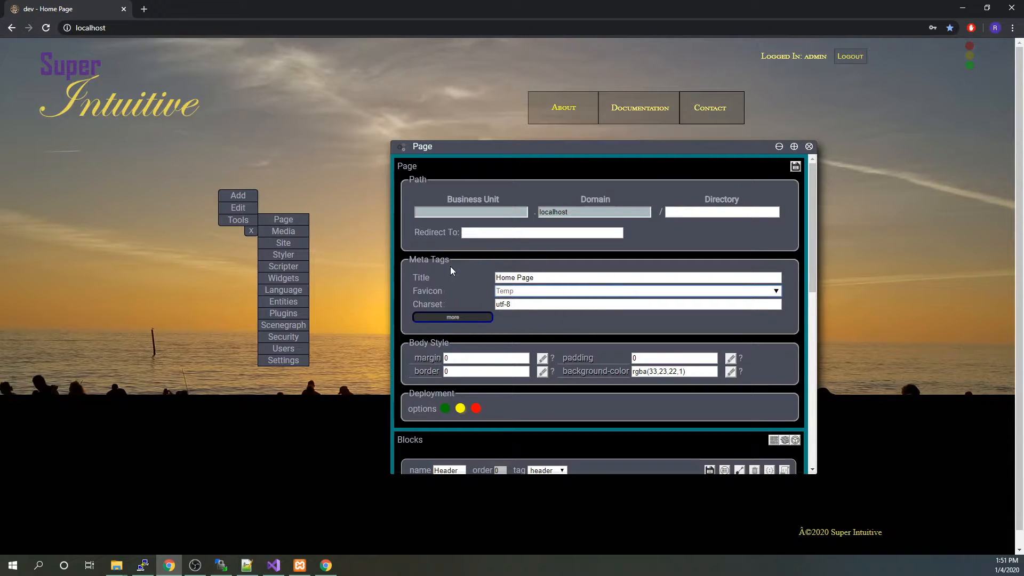
click(776, 291)
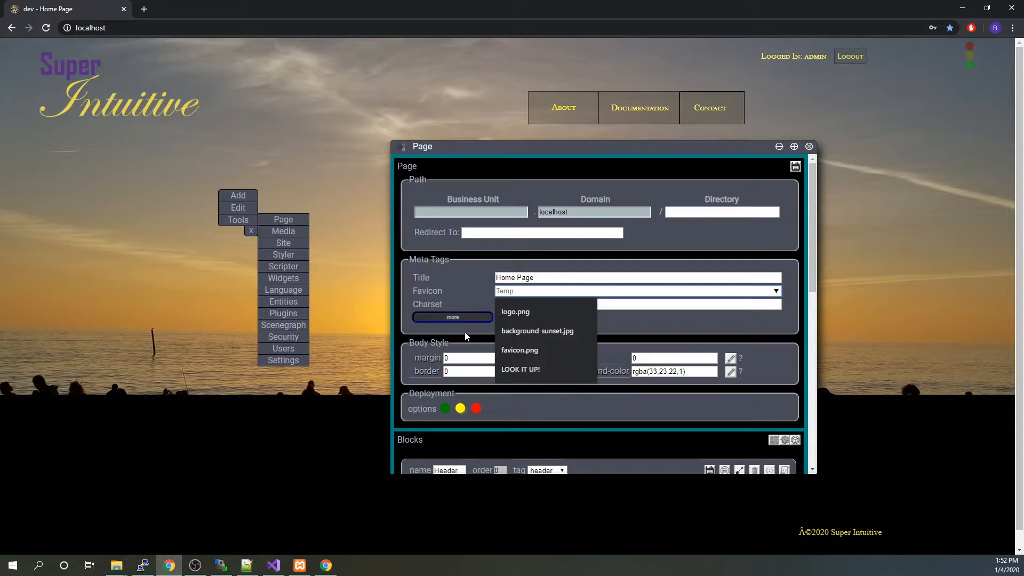
click(551, 331)
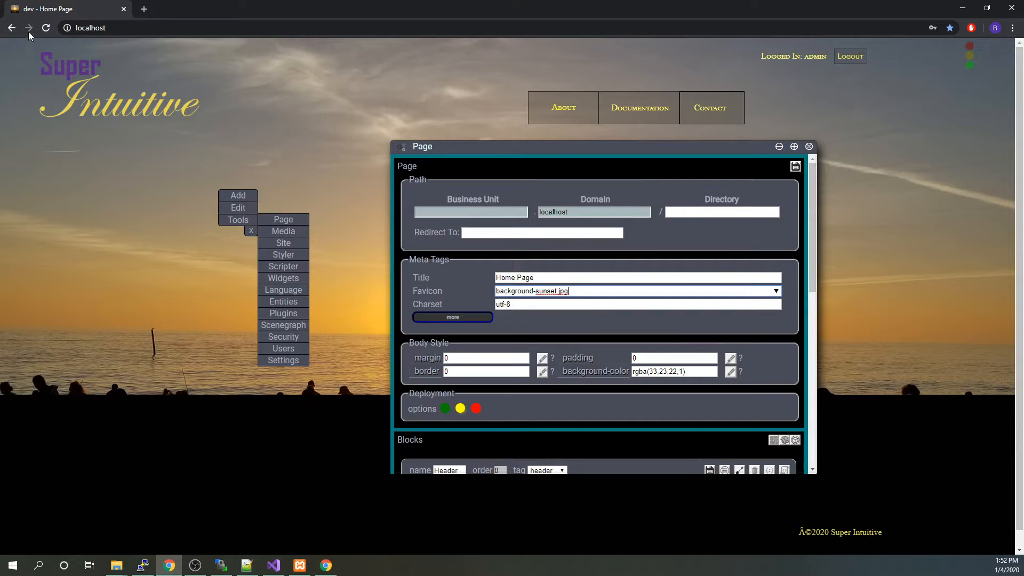
Step: Clear the favicon value and set it to favicon.png
drag(586, 289, 431, 288)
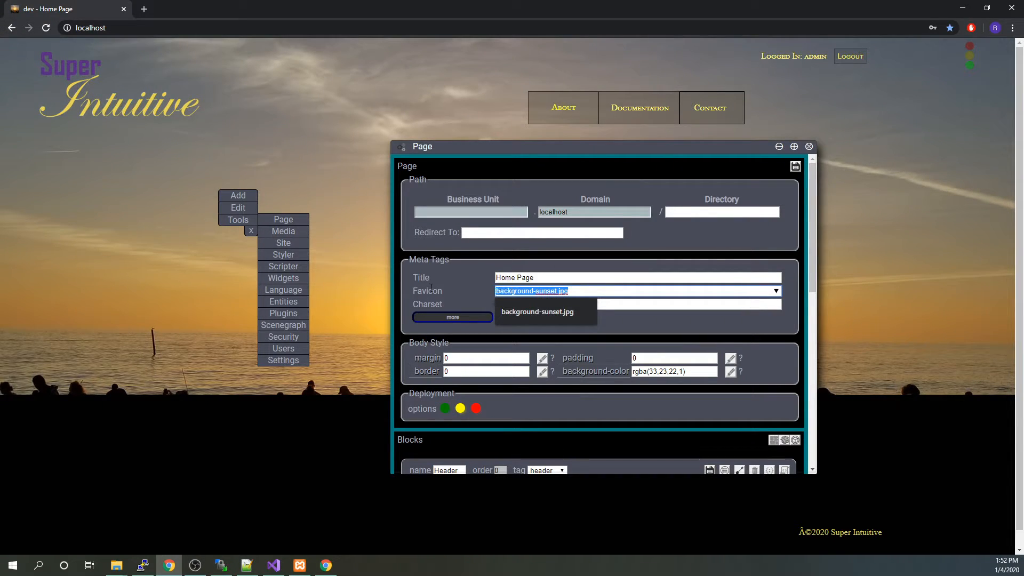
key(BackSpace)
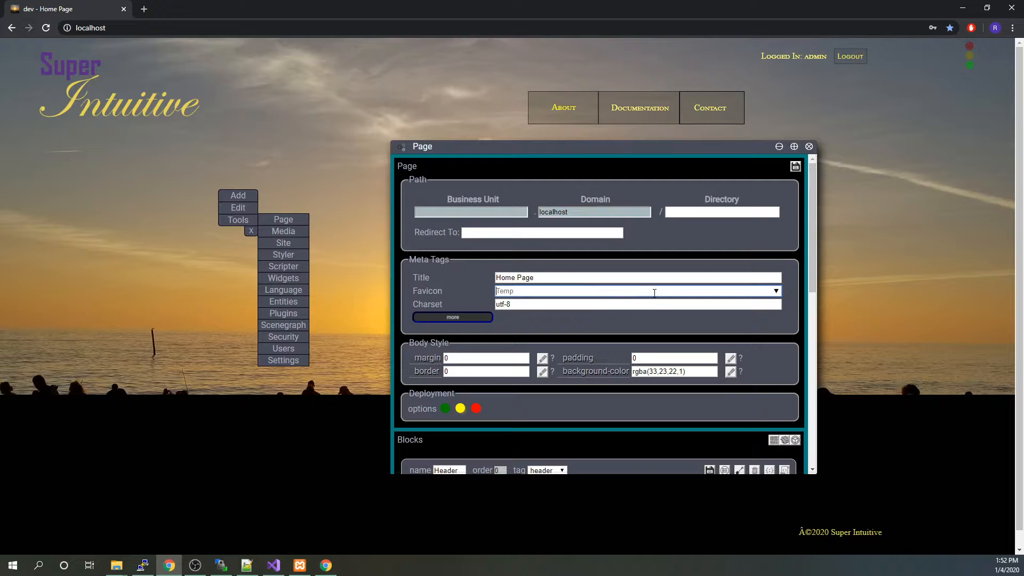
click(661, 293)
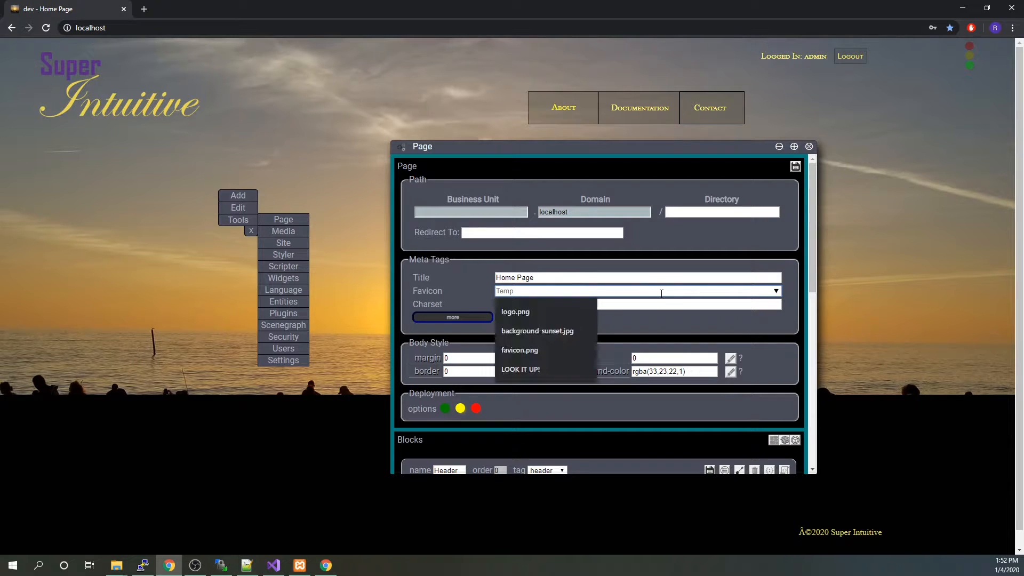
click(536, 350)
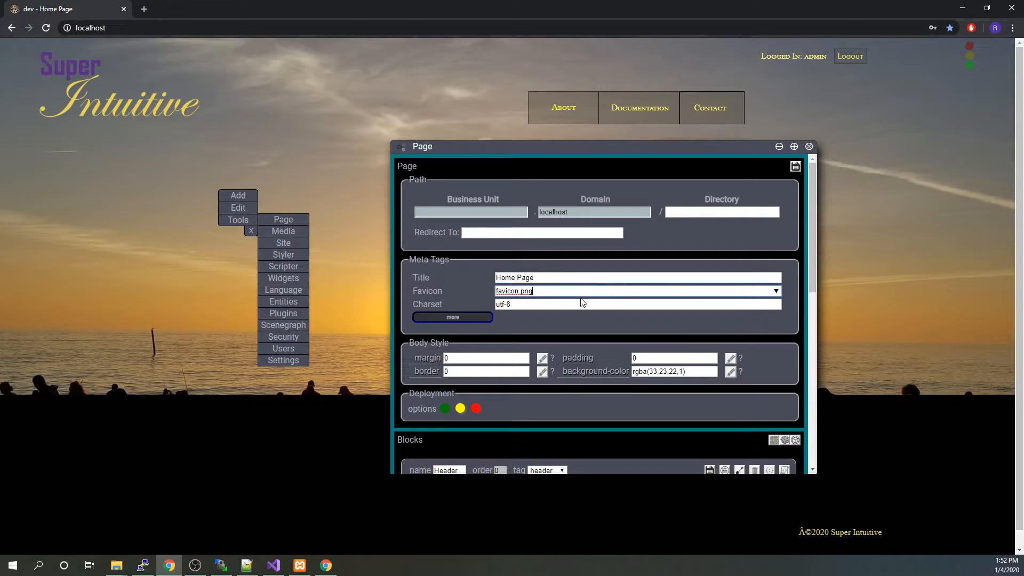
Step: Expand the full list of meta tags, compare them with the head element in DevTools, and collapse the list again
click(450, 318)
scroll(605, 327, down, 4)
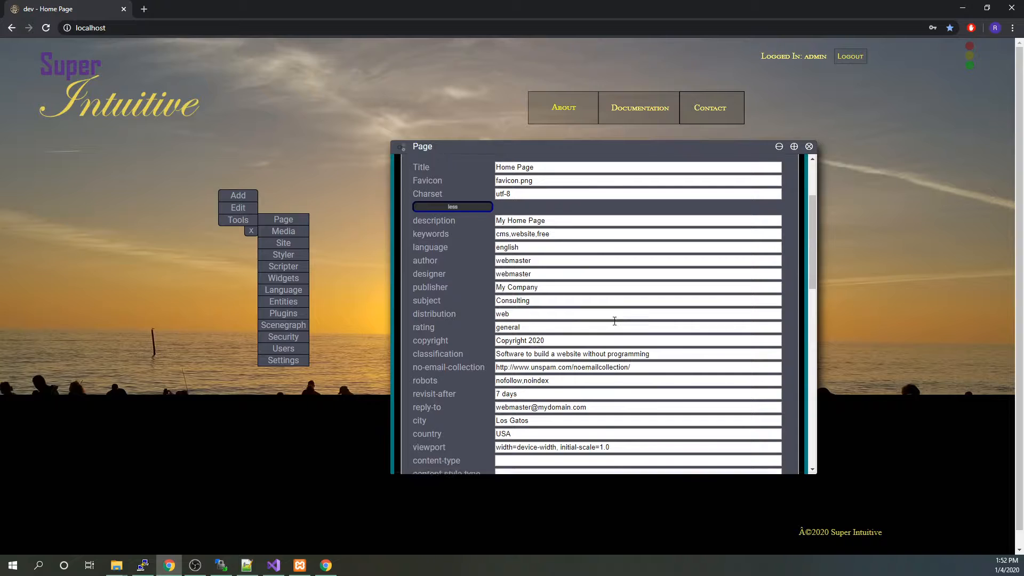
click(326, 565)
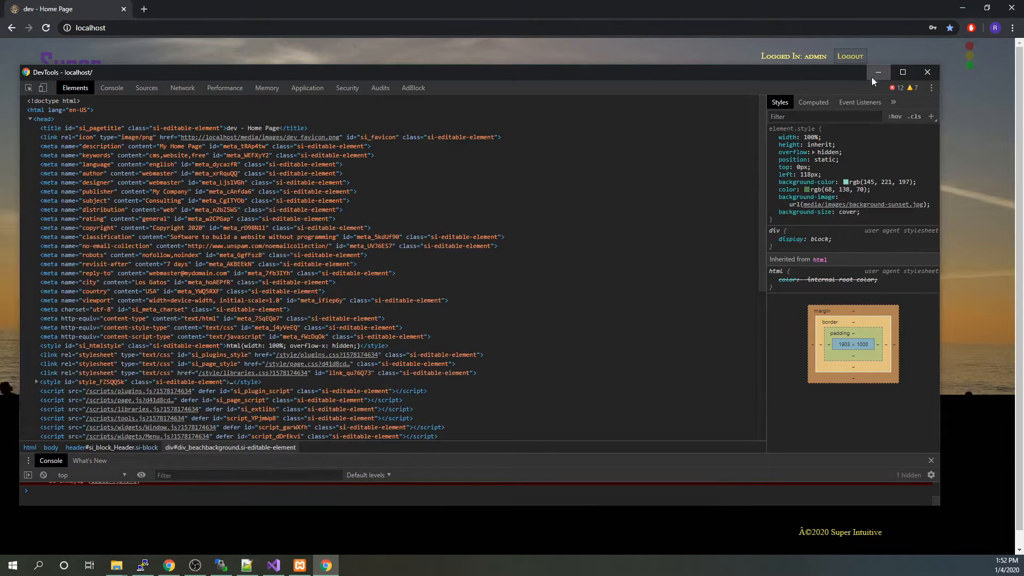
click(879, 72)
scroll(556, 293, up, 2)
scroll(458, 167, down, 1)
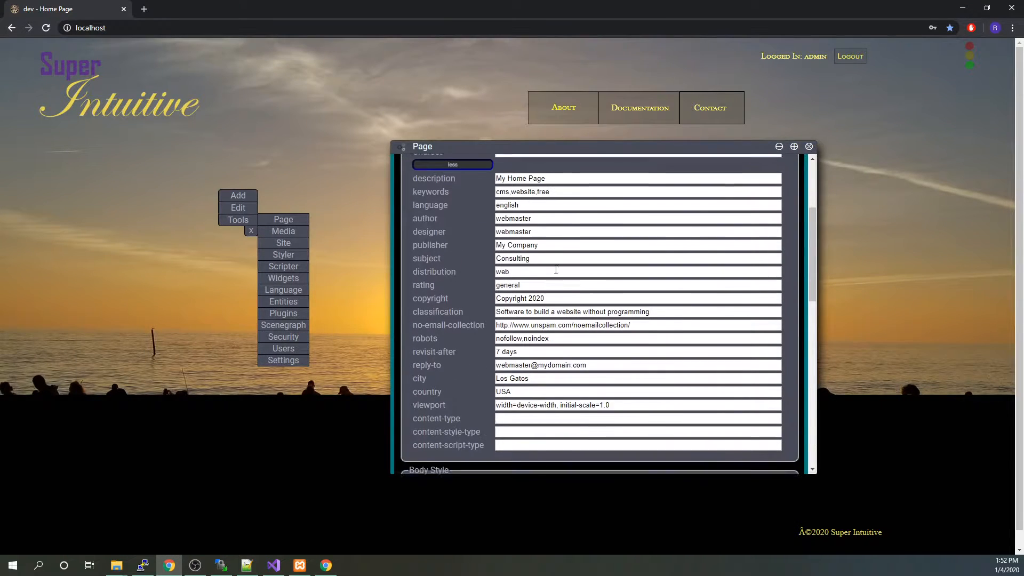
click(453, 158)
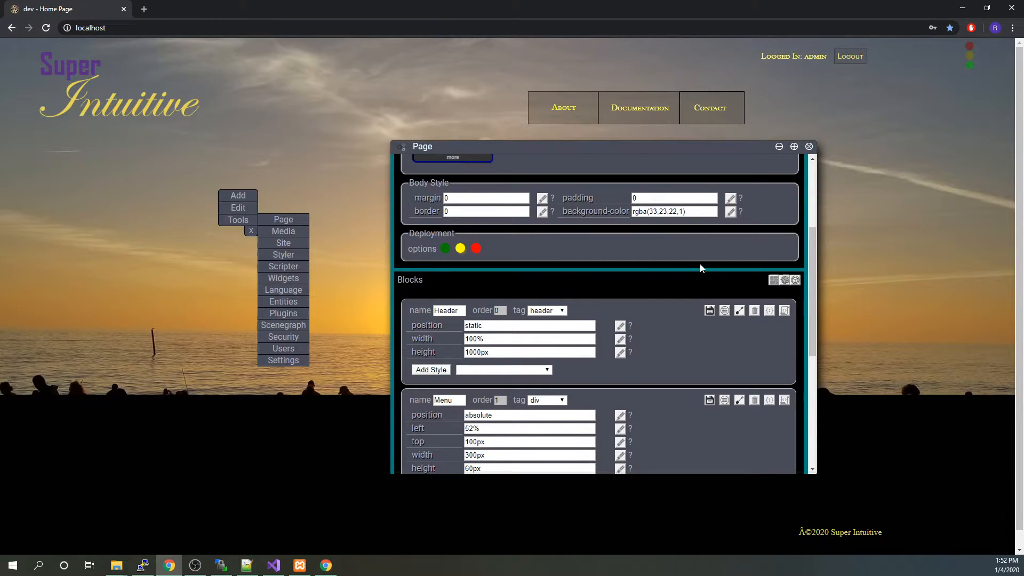
Step: Save the Header block from the Blocks section and move the Super Intuitive logo slightly lower on the page
scroll(641, 275, up, 1)
scroll(641, 274, up, 2)
scroll(636, 276, down, 1)
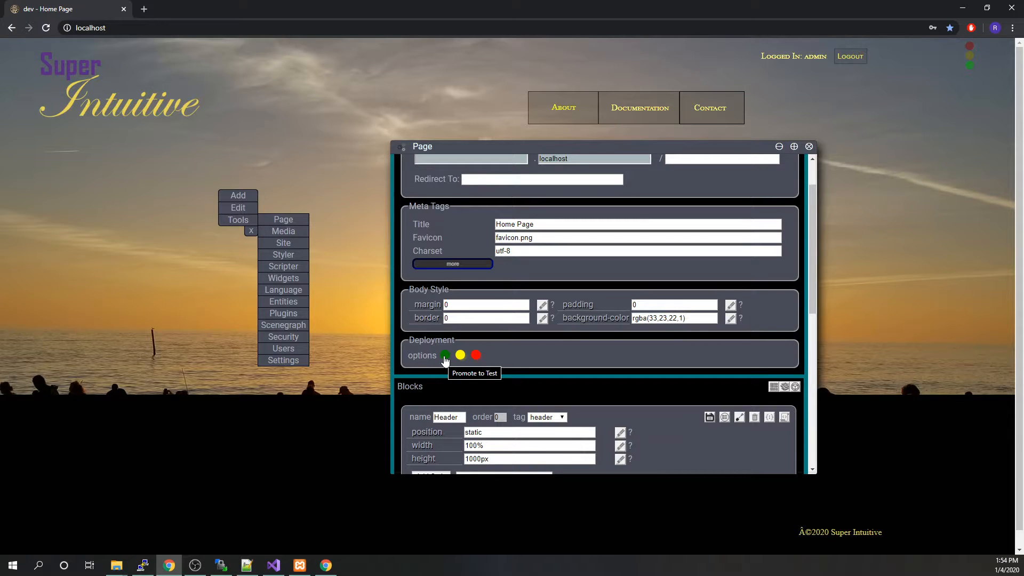
scroll(561, 352, down, 4)
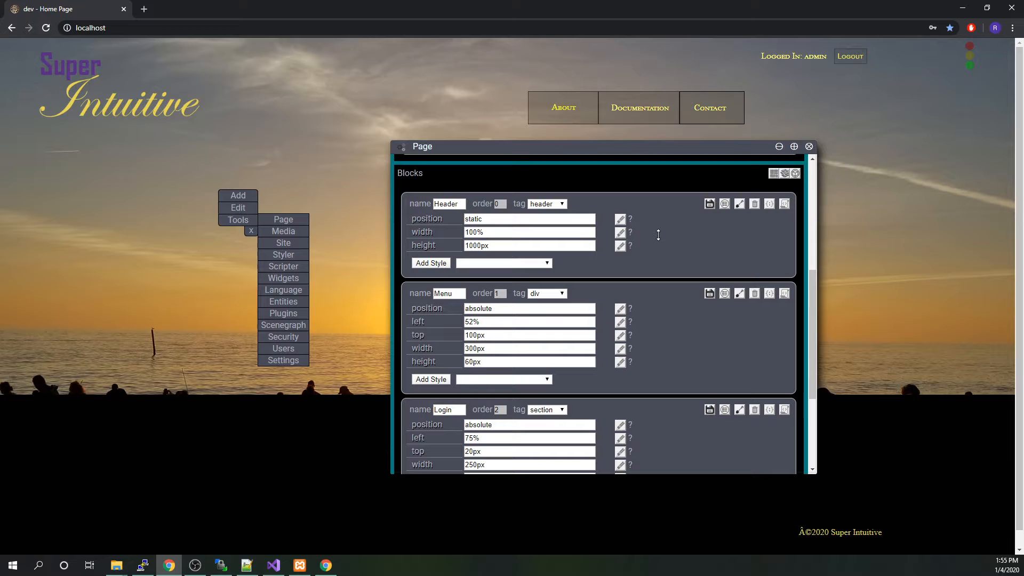
click(710, 206)
drag(104, 90, 113, 134)
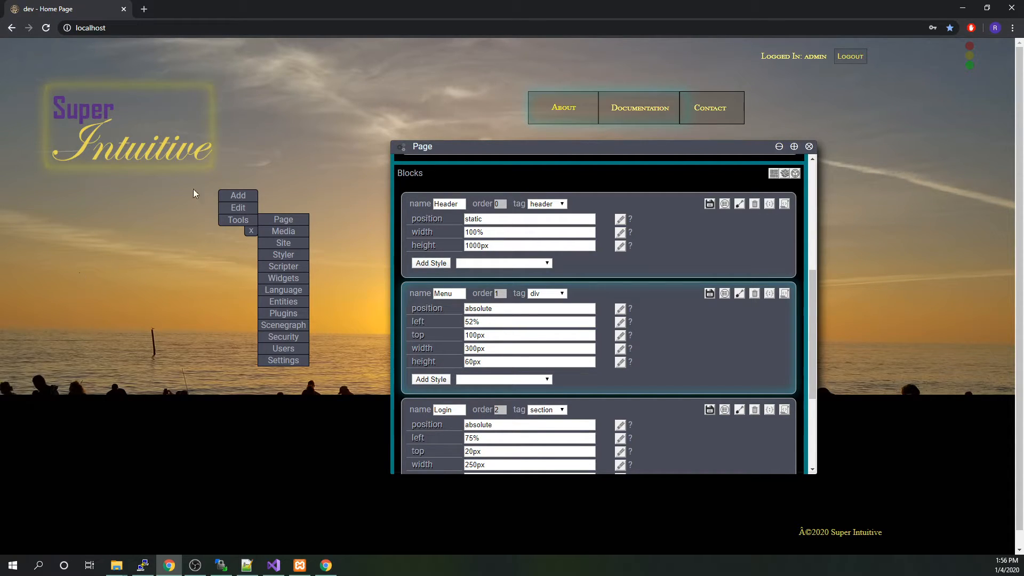
Step: Review the Menu, Login and Footer block settings and move the Page window lower, clear of the site's navigation menu
scroll(241, 268, down, 1)
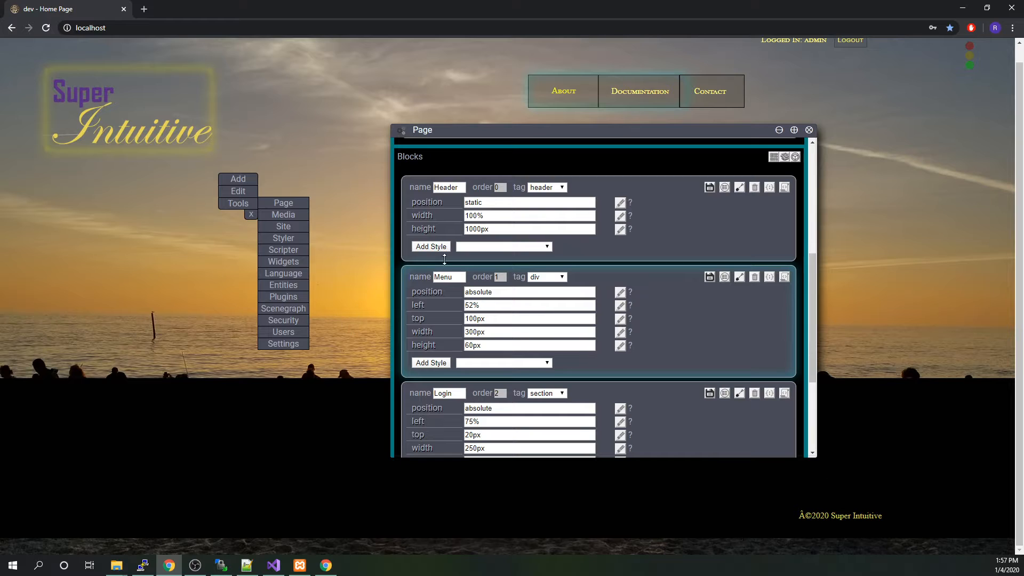
scroll(689, 231, down, 3)
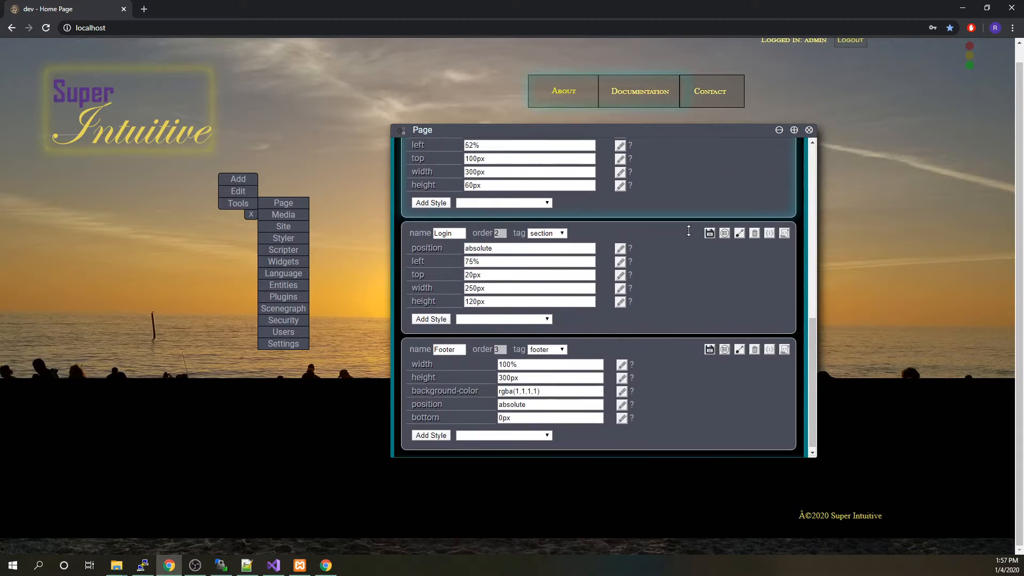
scroll(689, 231, up, 3)
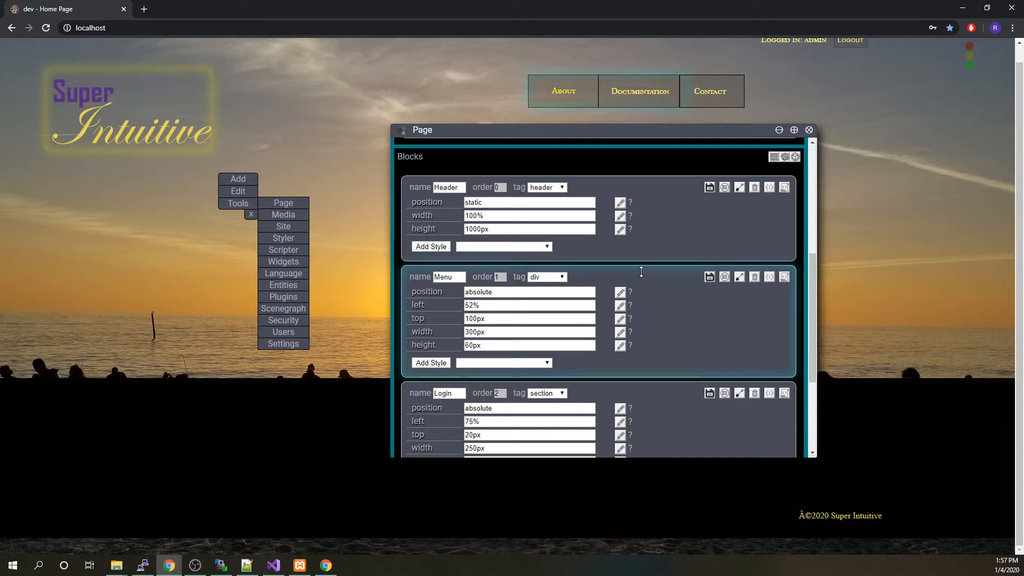
scroll(661, 280, down, 3)
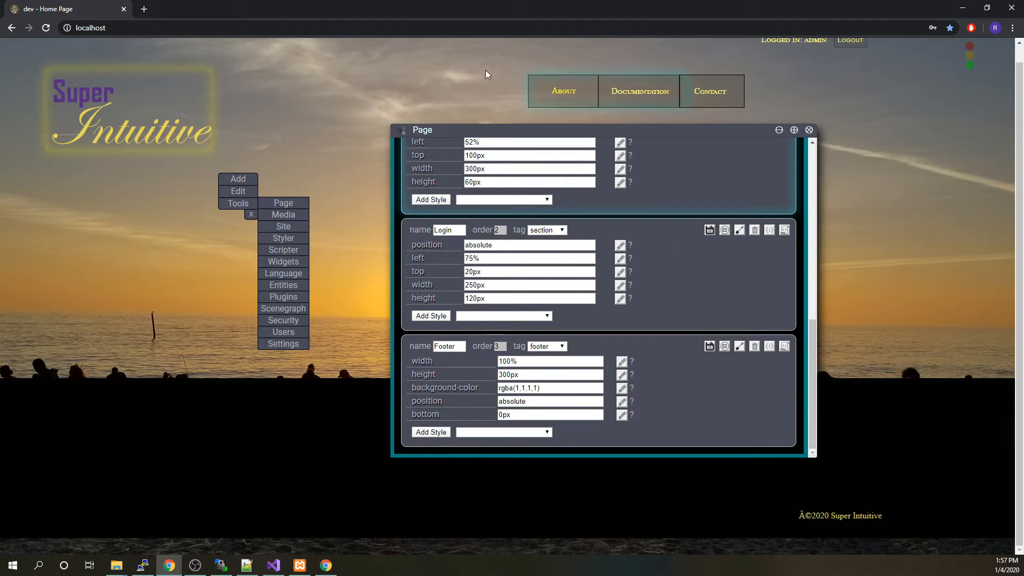
drag(666, 155, 621, 206)
scroll(797, 181, up, 1)
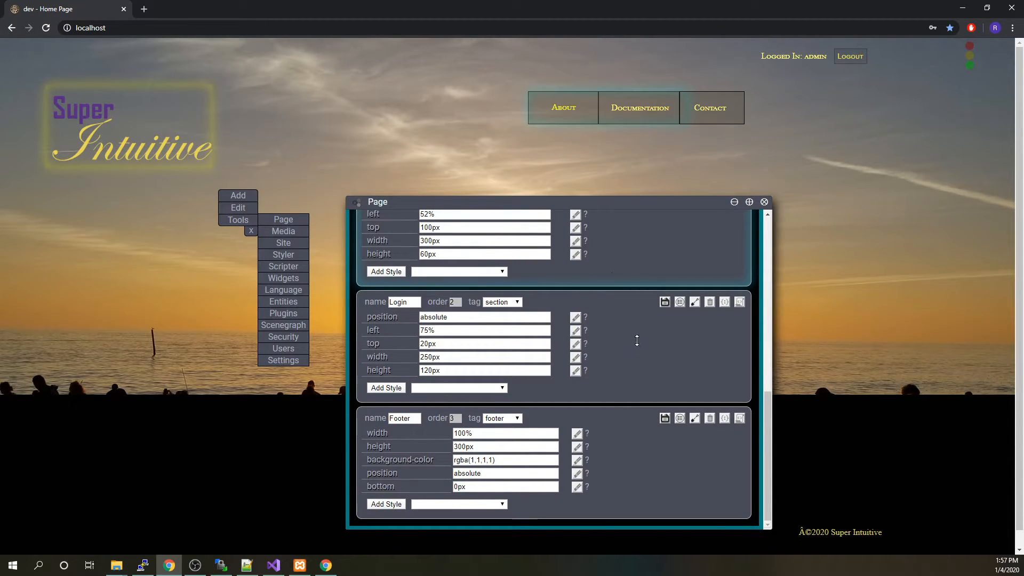
Step: Set the Menu block's top style to 250px
scroll(639, 332, up, 4)
scroll(639, 332, down, 2)
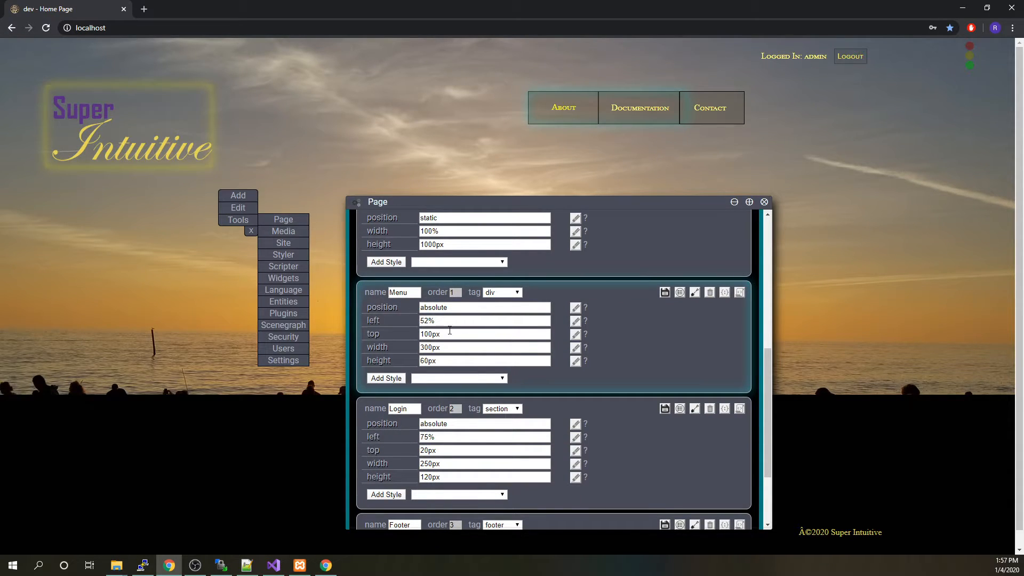
click(442, 336)
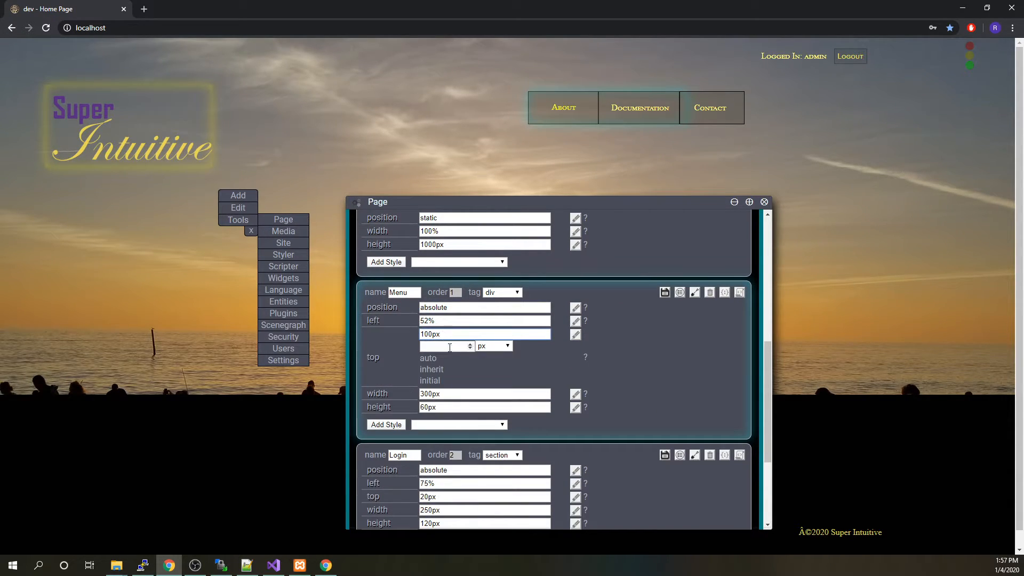
click(453, 346)
text(250)
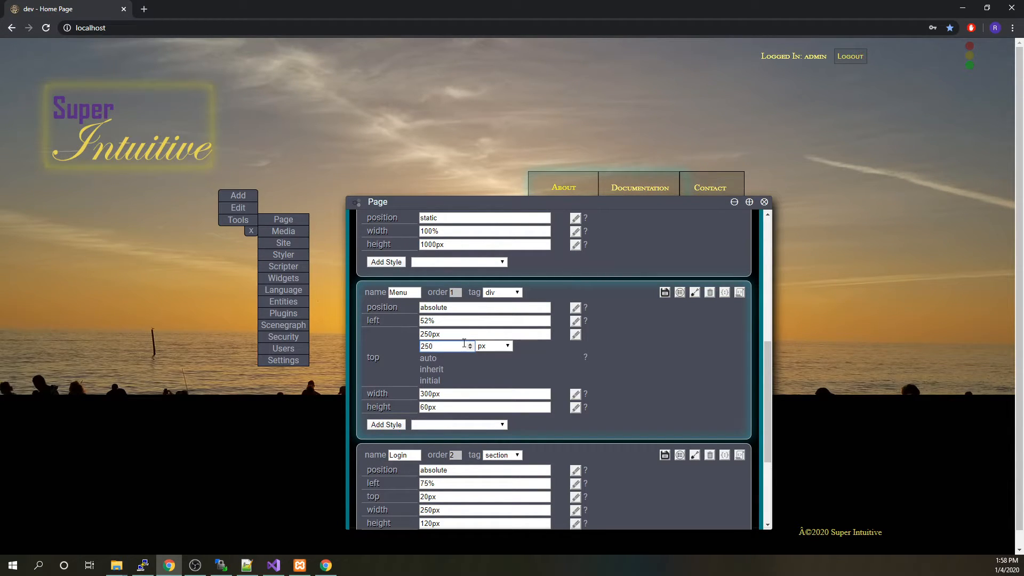
click(494, 334)
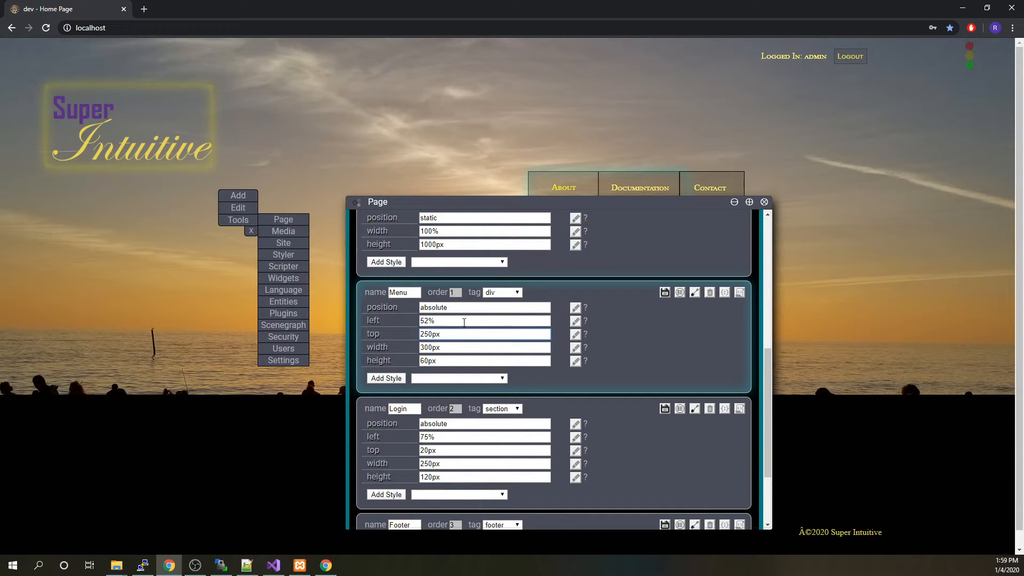
Step: Browse the style properties that can be added to the Menu block and close the list without choosing one
click(501, 378)
scroll(456, 295, down, 10)
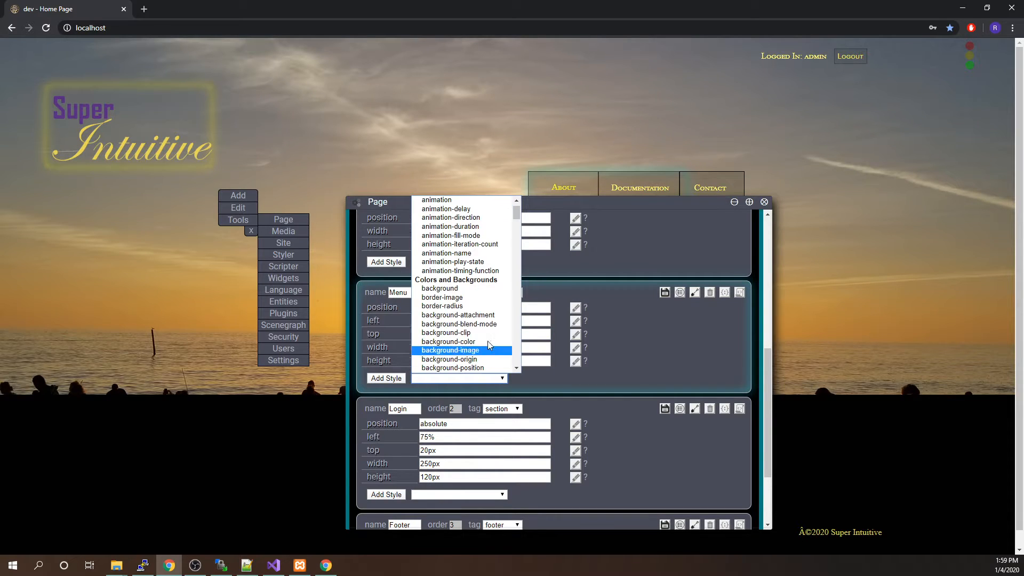
scroll(457, 295, down, 5)
scroll(457, 294, up, 20)
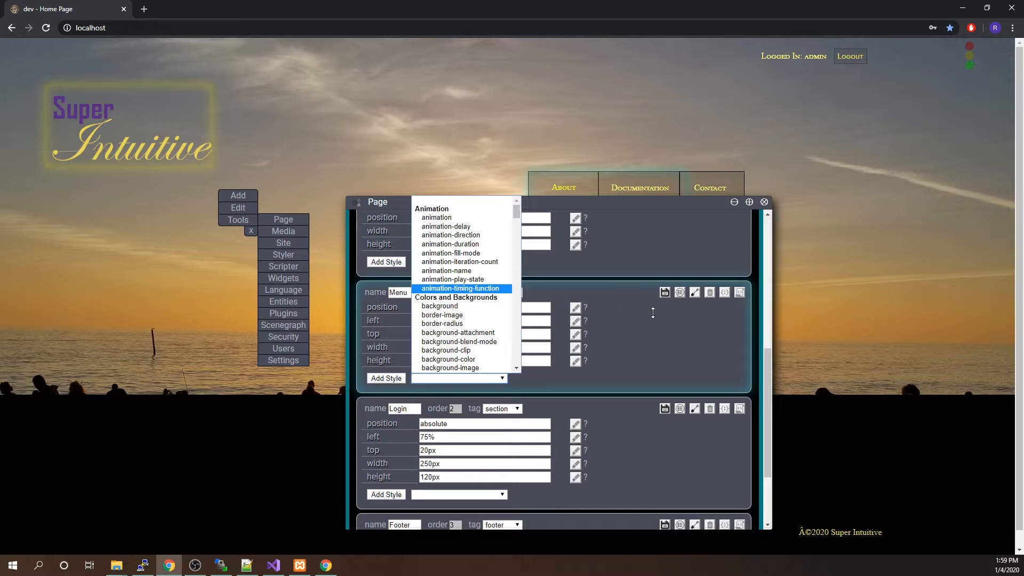
click(654, 346)
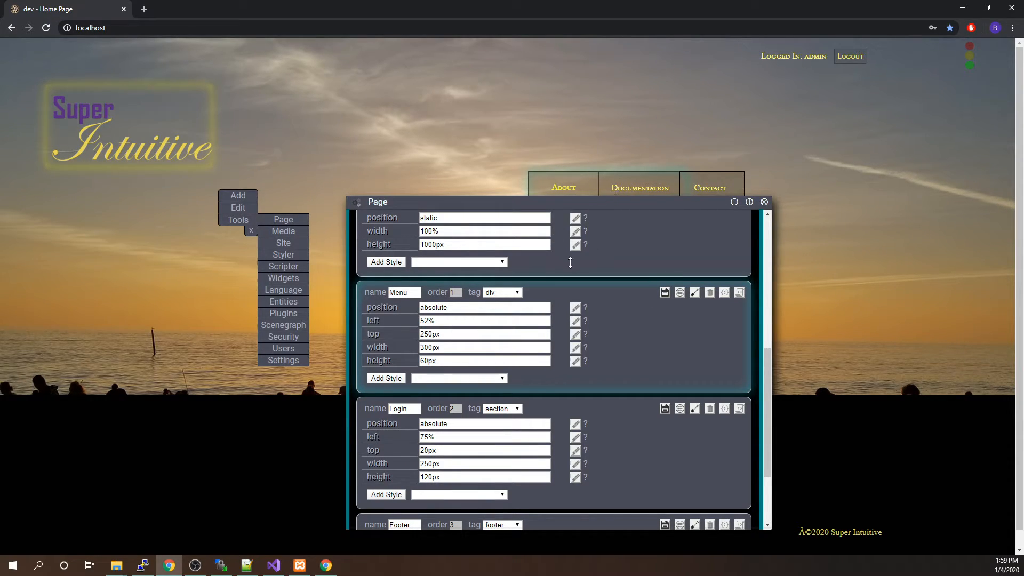
Step: Set the Menu block's width to 420px
click(460, 347)
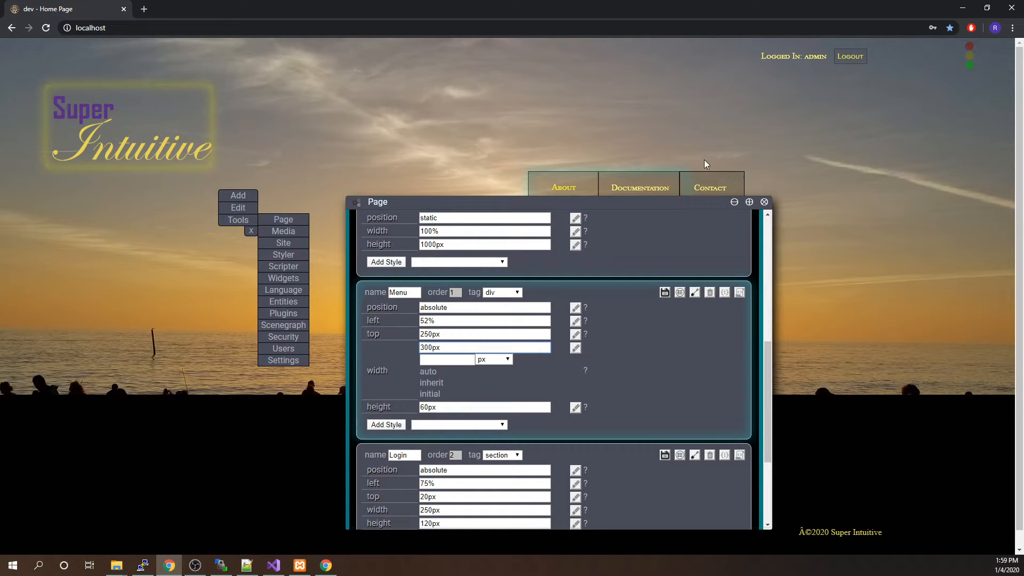
click(446, 346)
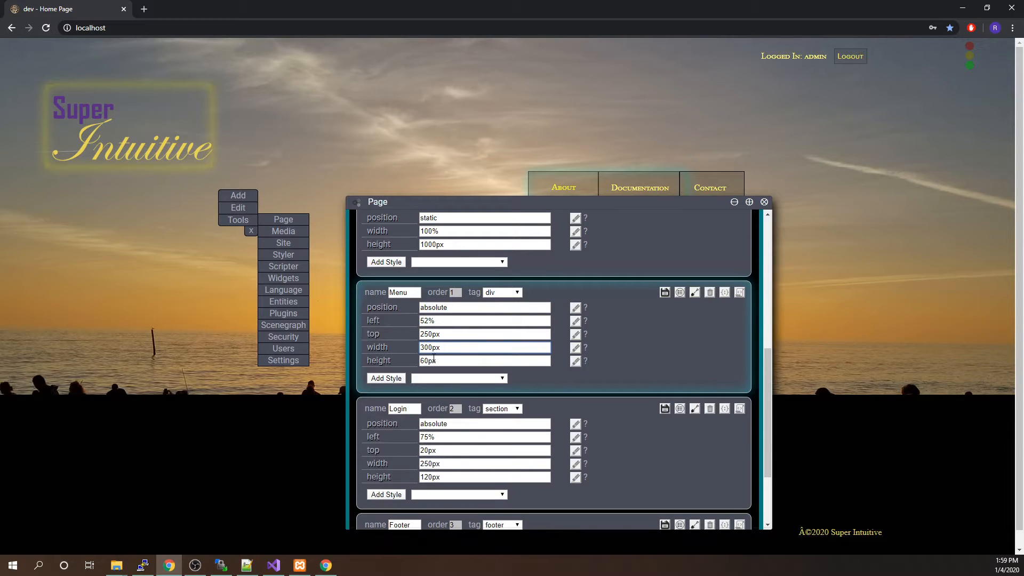
click(441, 349)
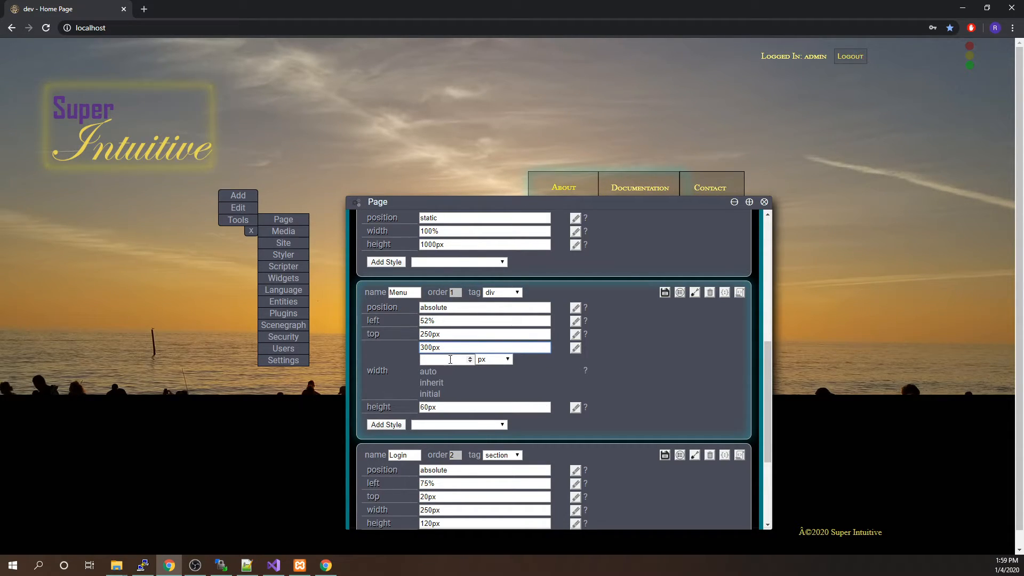
text(400)
click(470, 358)
click(470, 361)
click(470, 362)
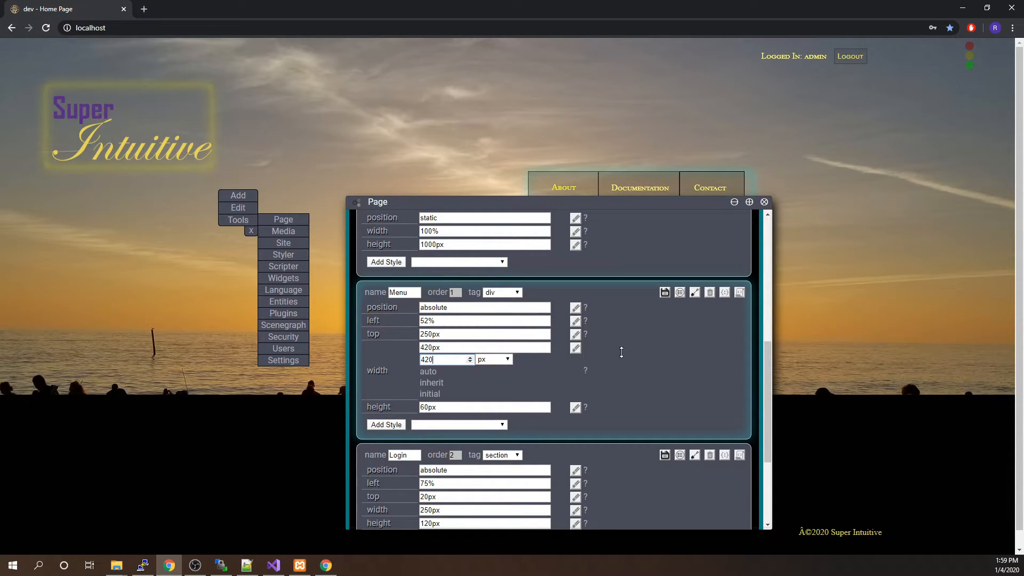
click(484, 348)
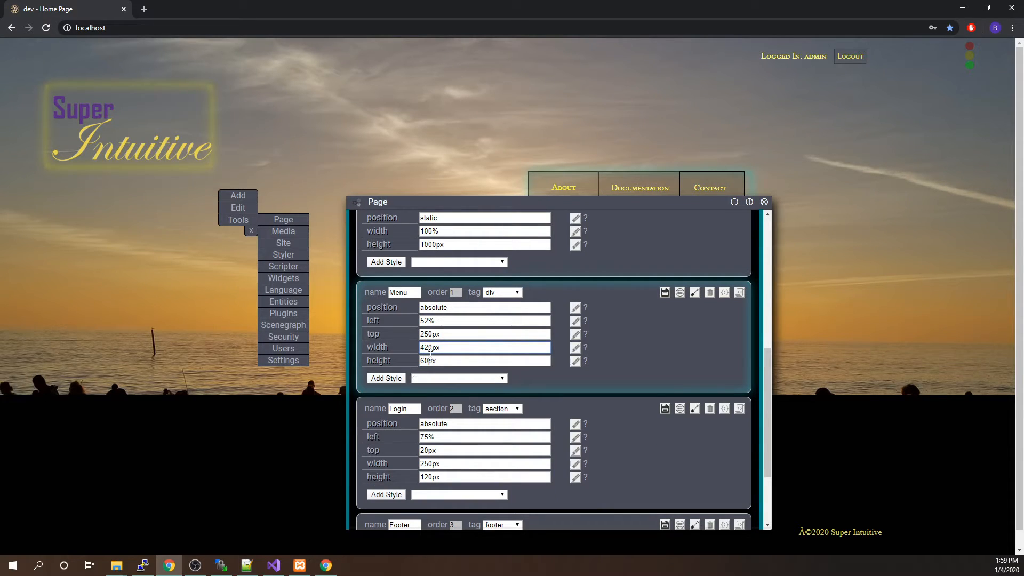
Step: Set the Menu block's top style to 100px and save the block
click(450, 334)
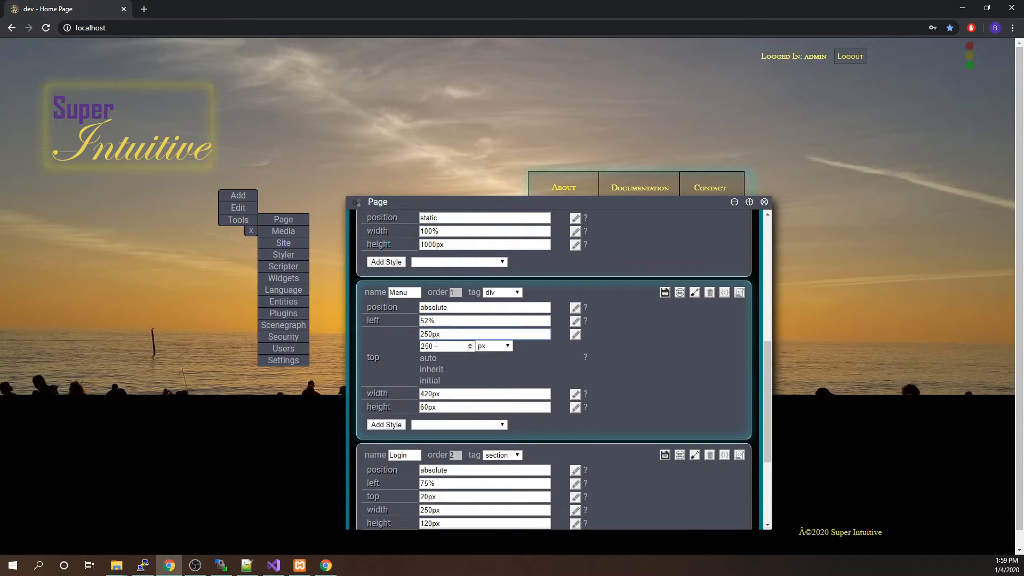
click(434, 346)
key(BackSpace)
key(BackSpace)
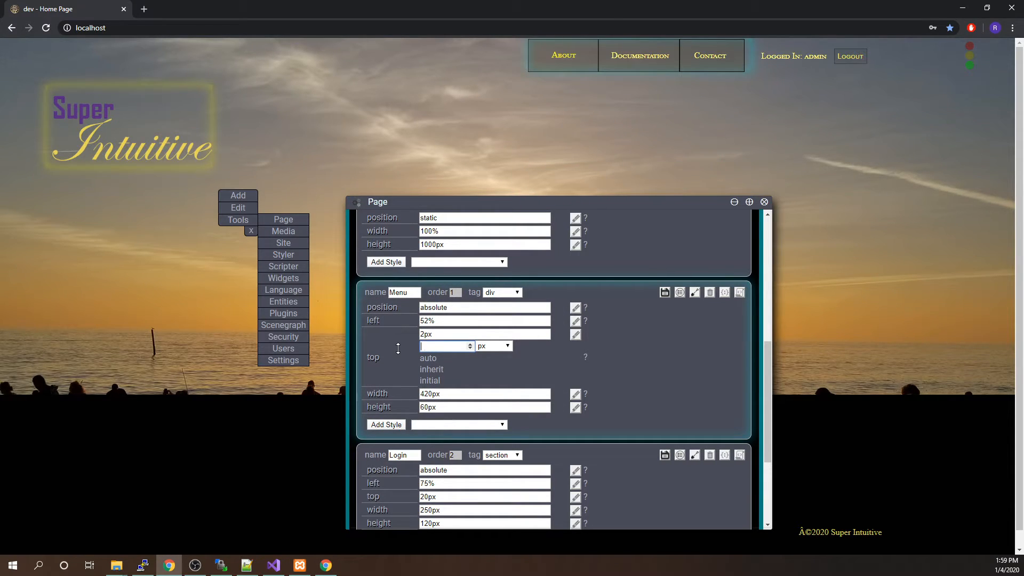
text(100)
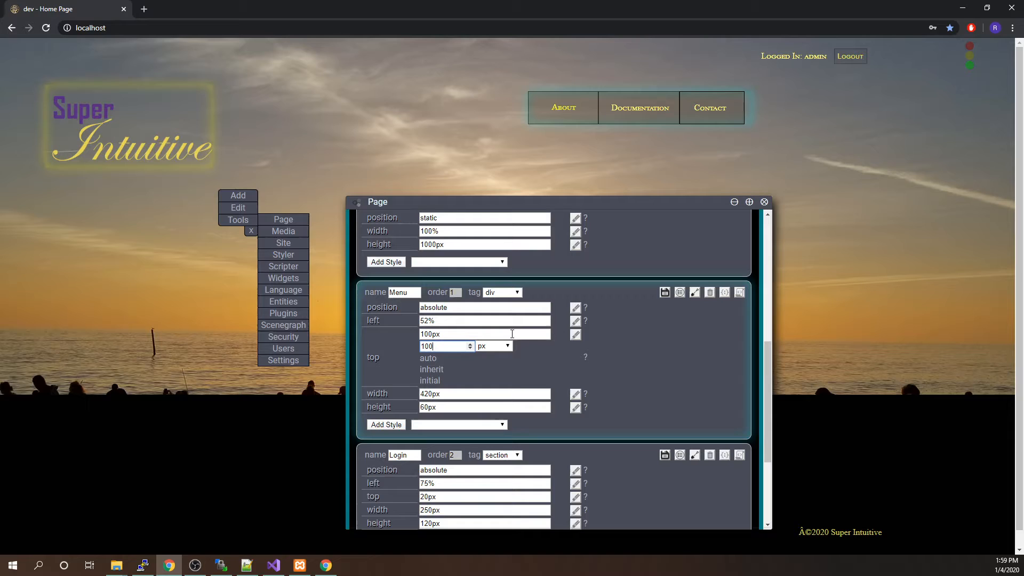
click(512, 334)
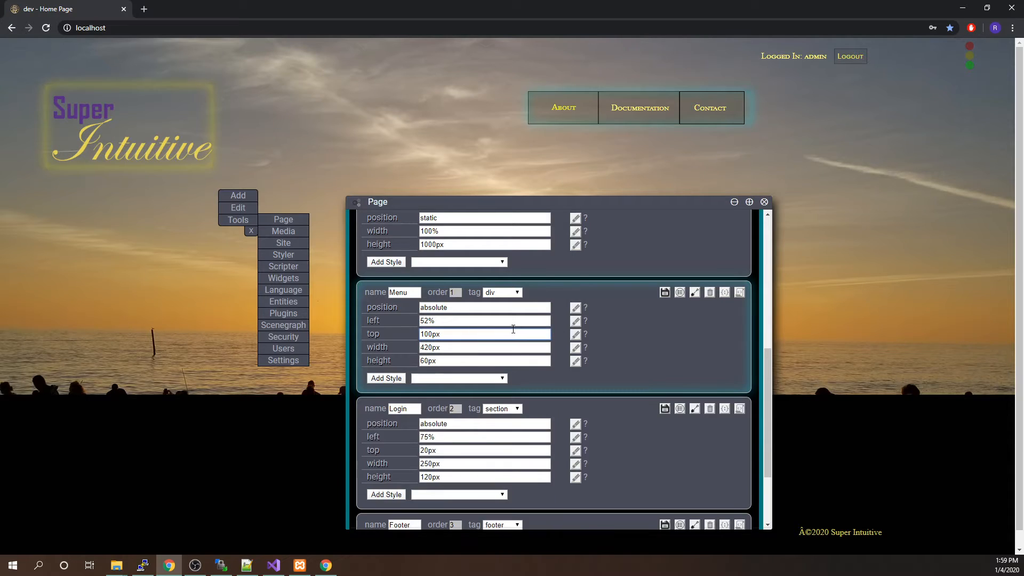
click(665, 293)
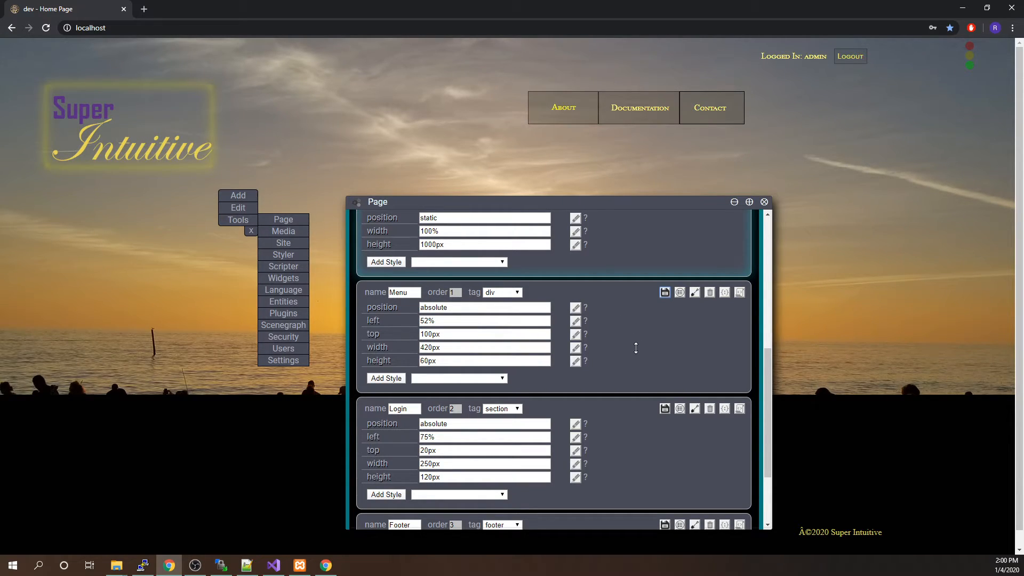
Step: Set the Footer block's position to static and check where the footer sits on the page
scroll(625, 342, down, 2)
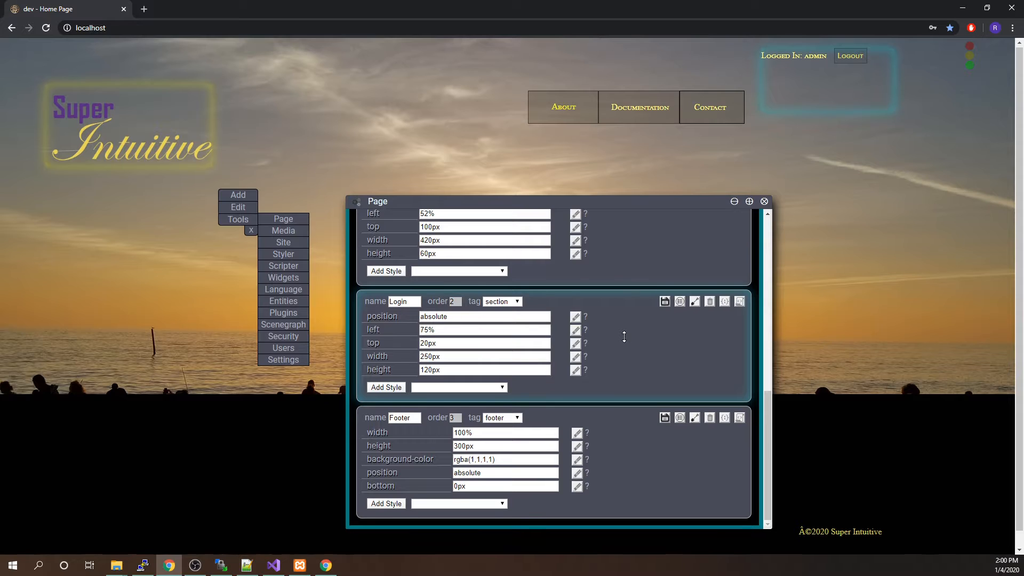
scroll(624, 337, down, 1)
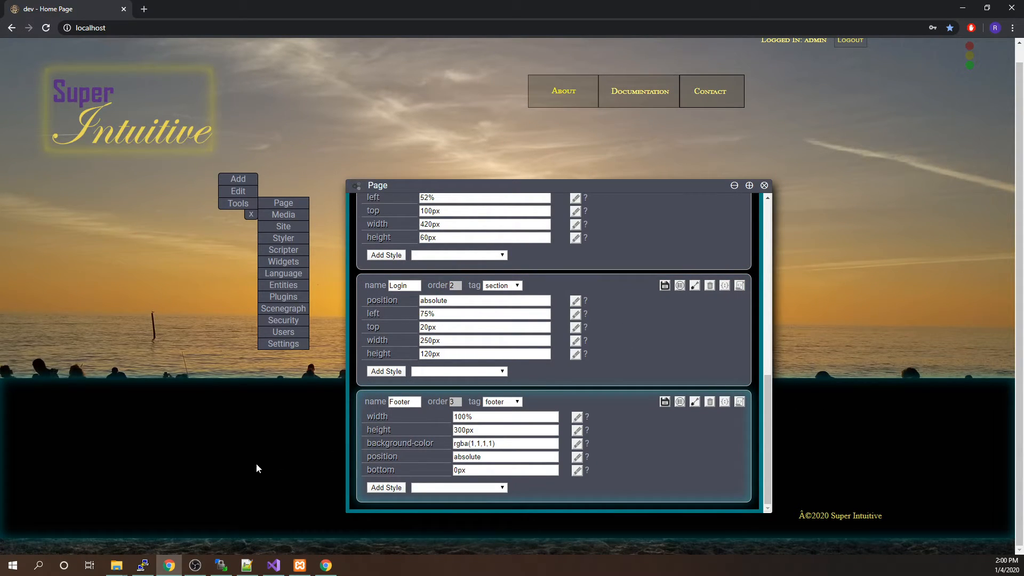
scroll(256, 464, up, 1)
scroll(256, 465, down, 1)
click(508, 458)
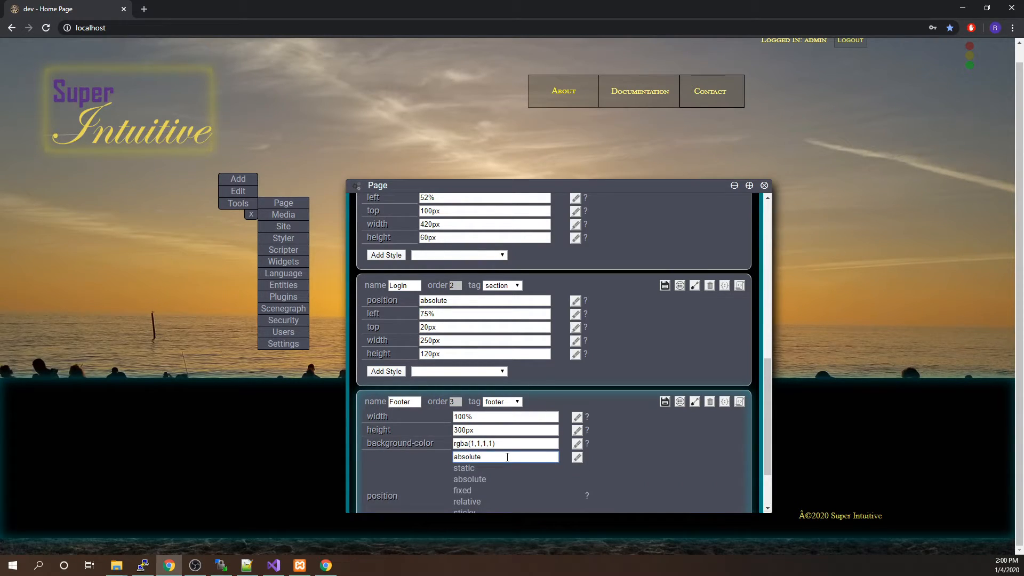
click(463, 469)
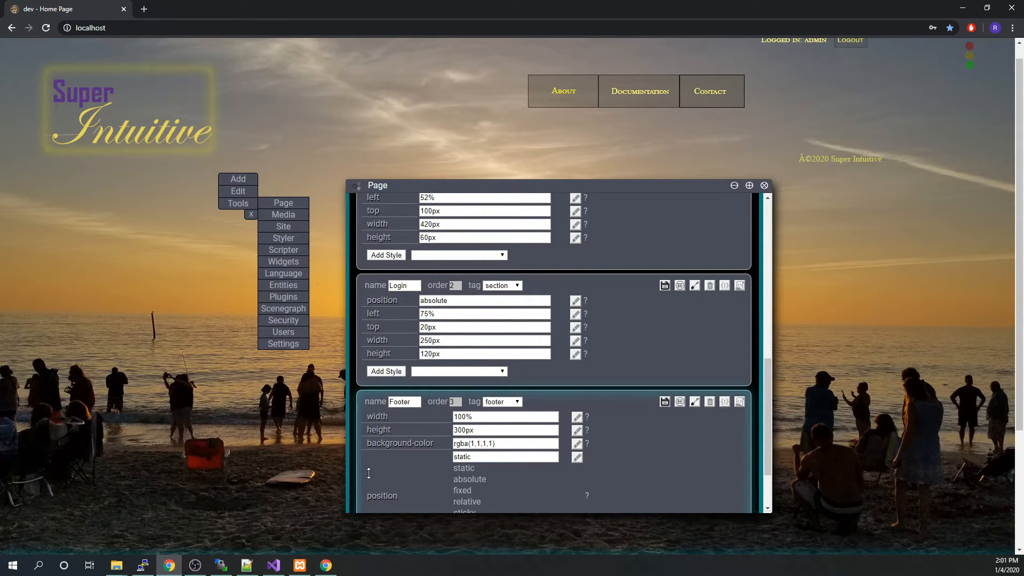
scroll(300, 483, down, 3)
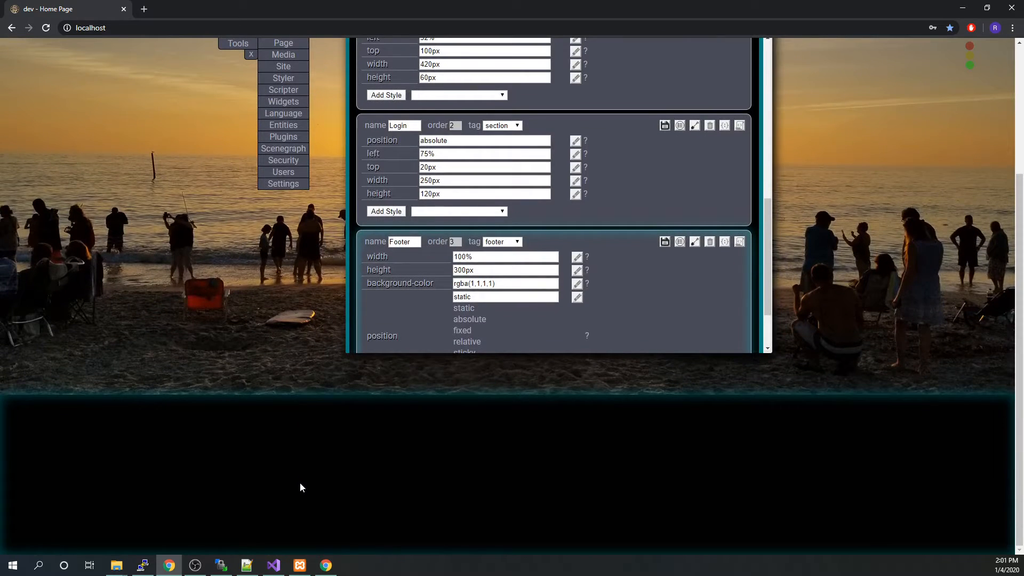
scroll(300, 483, up, 3)
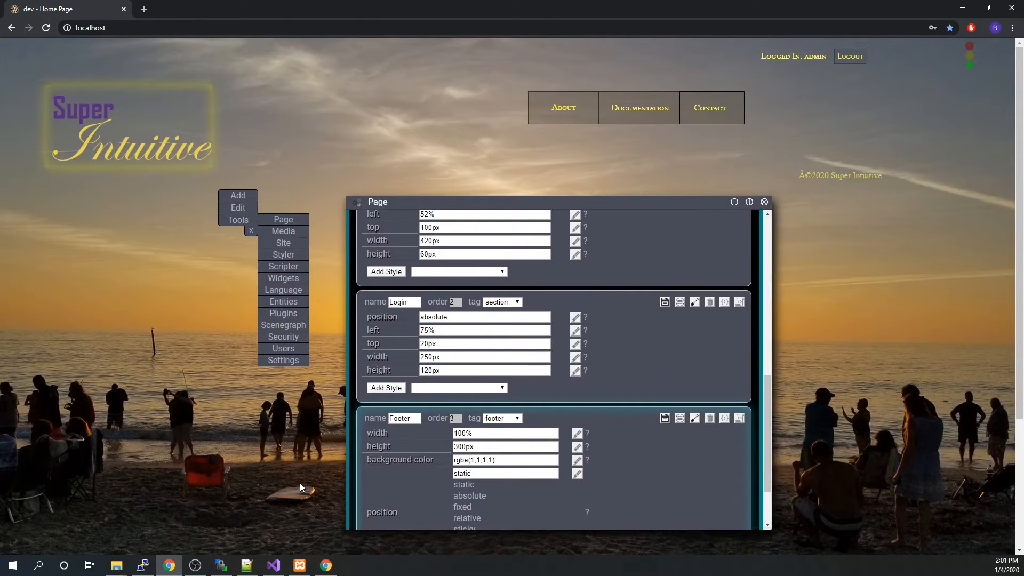
Step: Check the Footer block on the page, move the Page window up out of the way and close the footer's position options
scroll(300, 482, down, 3)
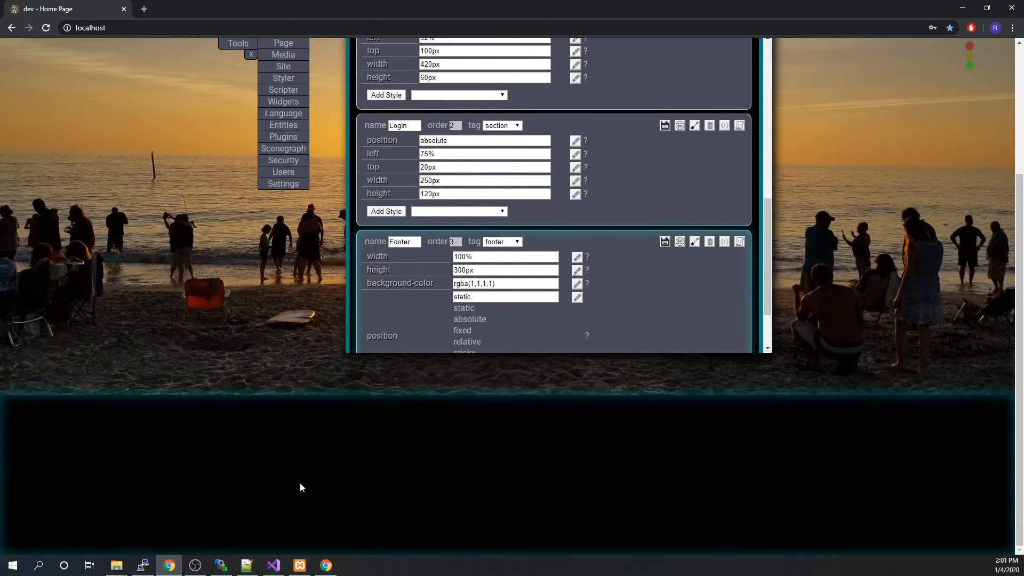
scroll(300, 483, up, 3)
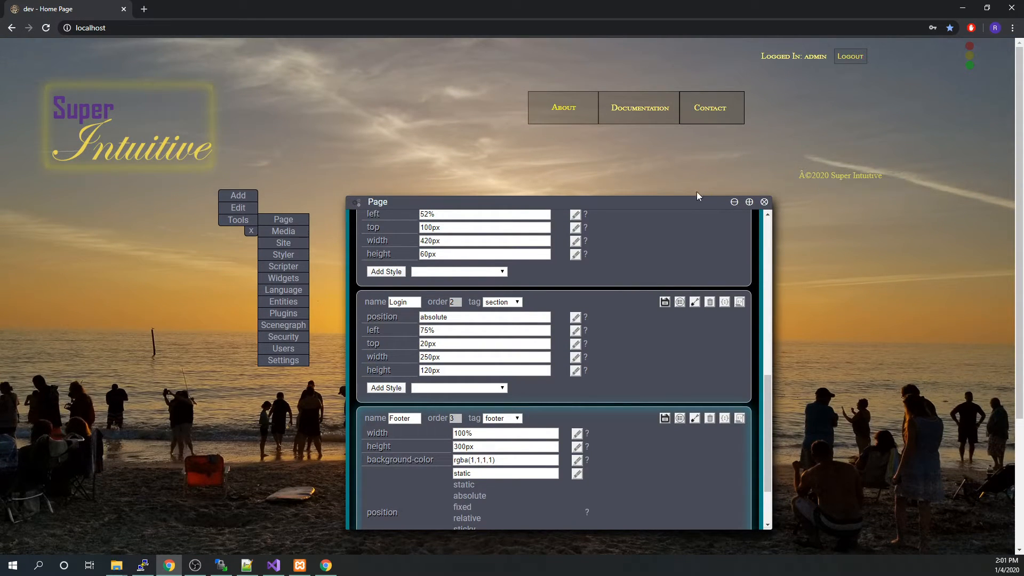
drag(679, 201, 589, 161)
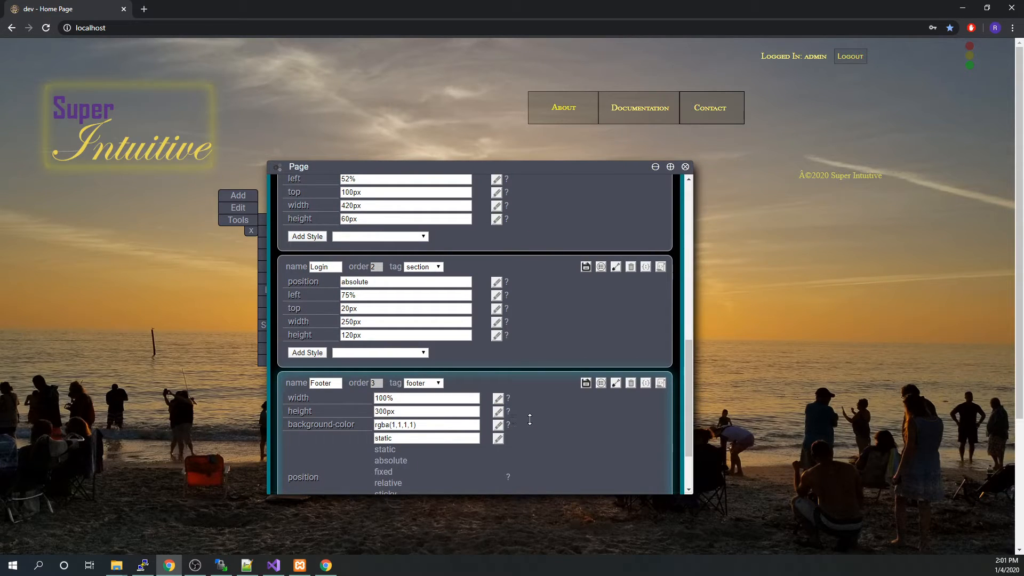
scroll(529, 419, down, 1)
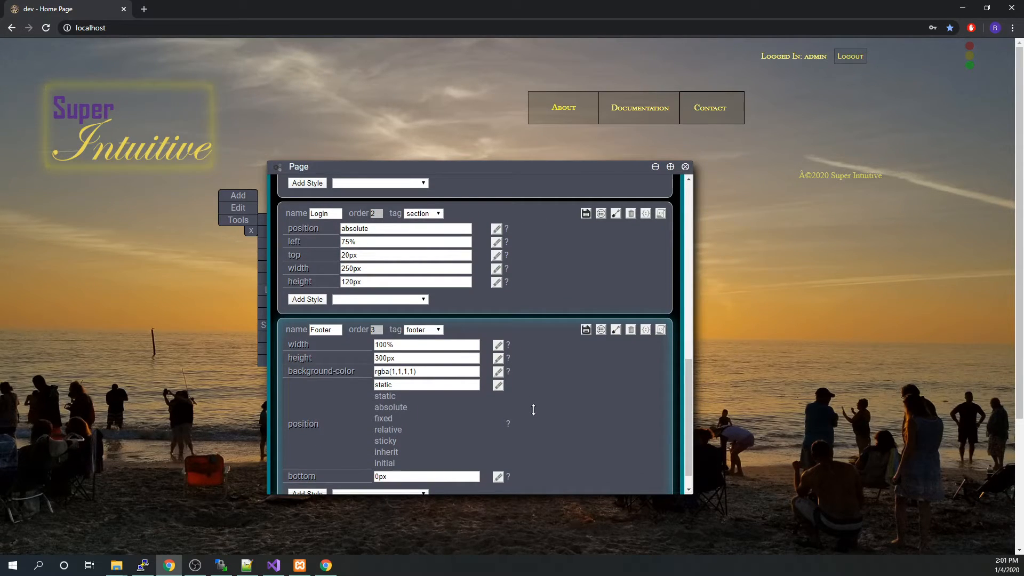
scroll(534, 414, down, 1)
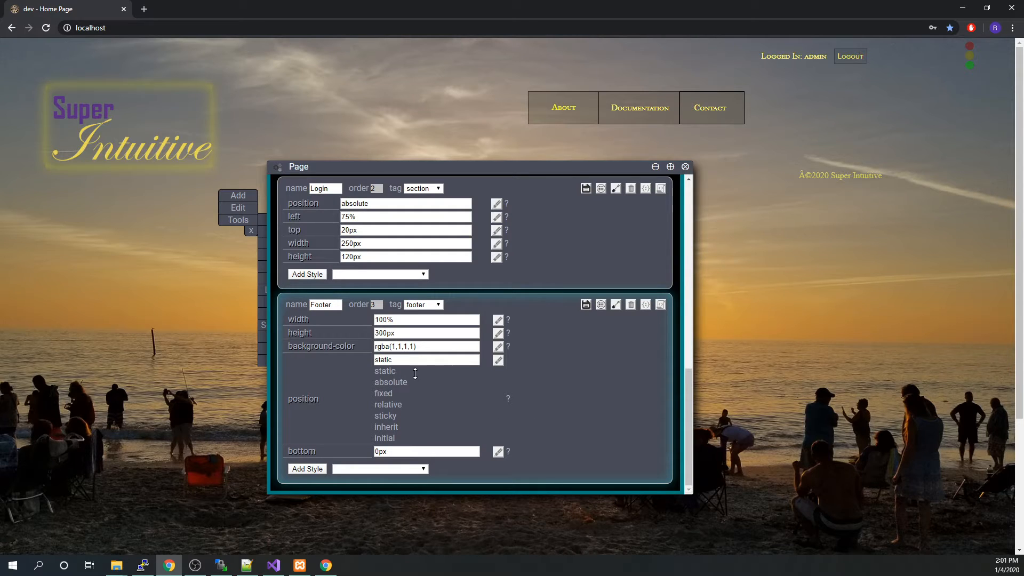
click(406, 359)
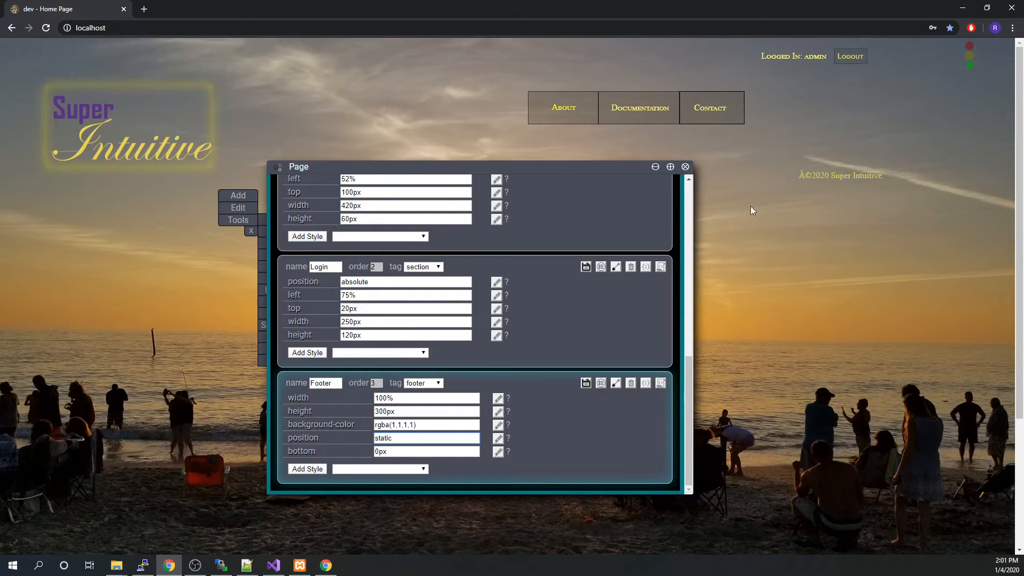
Step: Try to move the copyright text from the header area down into the footer
click(809, 176)
scroll(808, 174, down, 2)
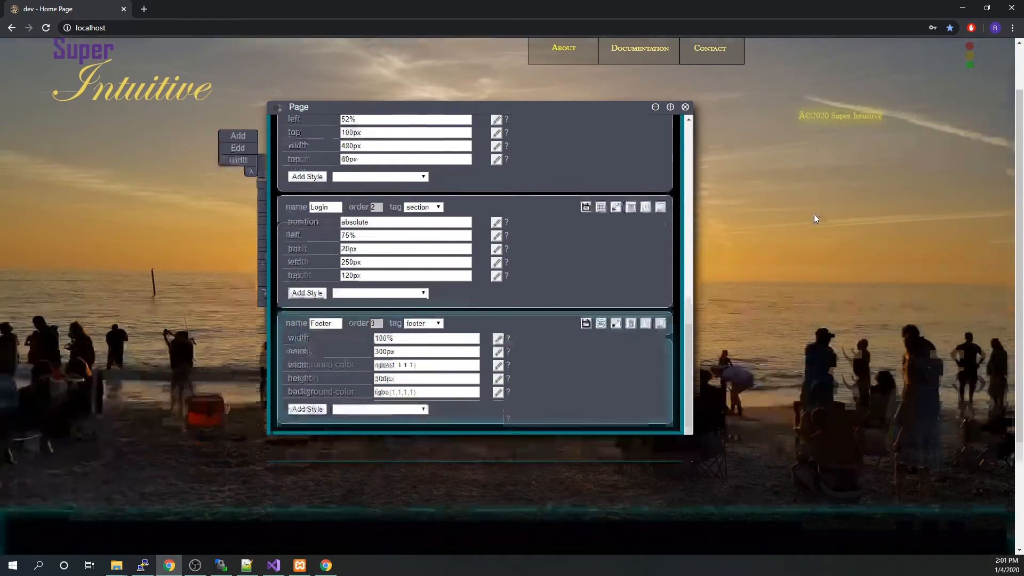
drag(812, 72, 820, 518)
scroll(830, 411, down, 2)
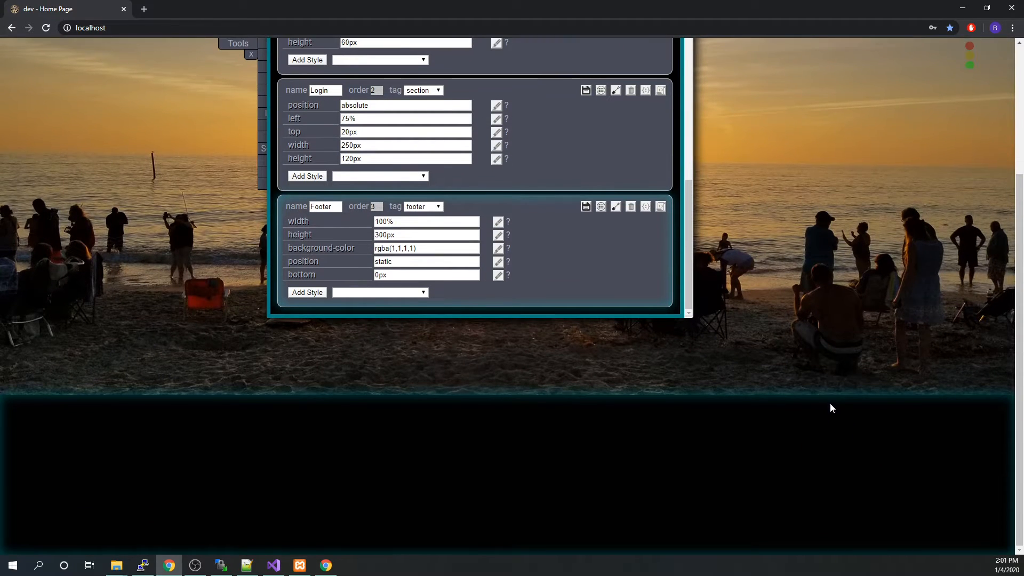
scroll(822, 400, up, 4)
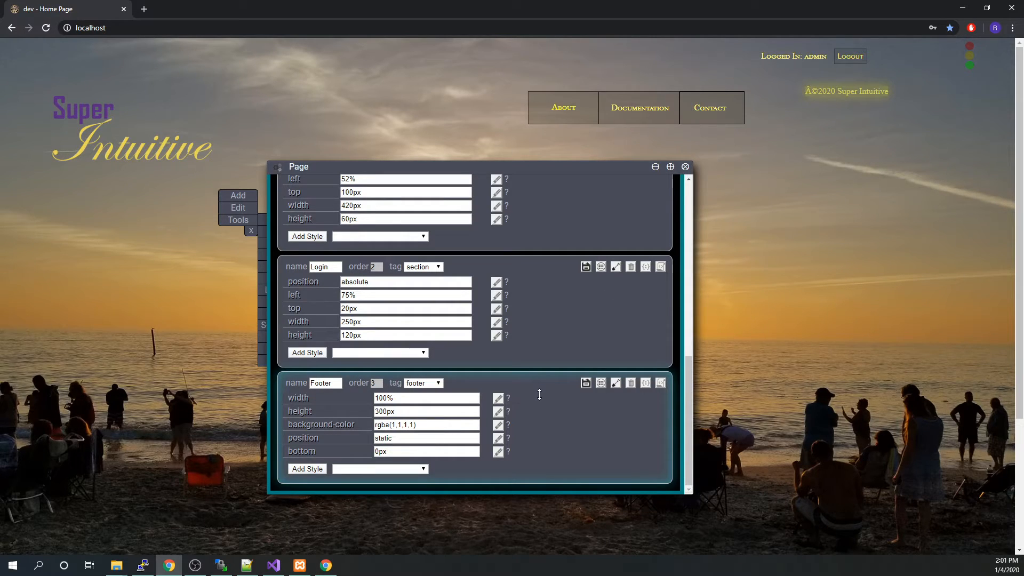
Step: Open the copyright text's element editor and delete the stray Â before the © sign in its innerHTML
click(253, 223)
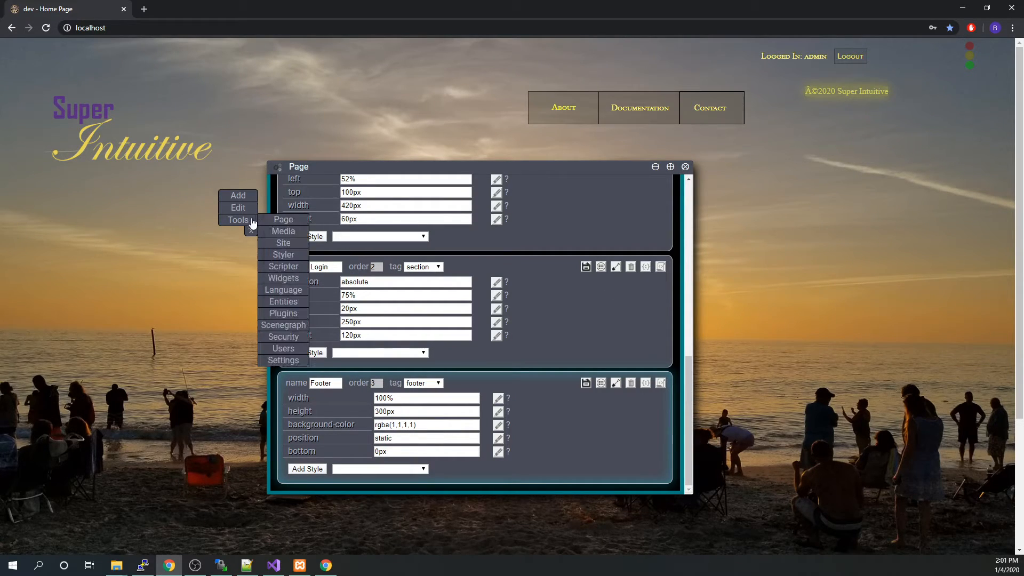
click(243, 209)
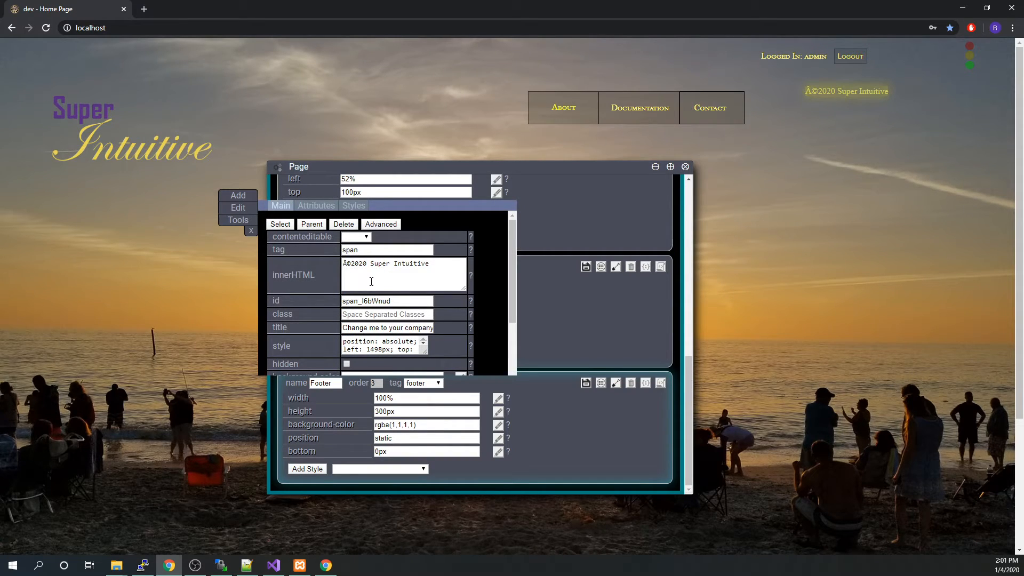
click(347, 264)
key(BackSpace)
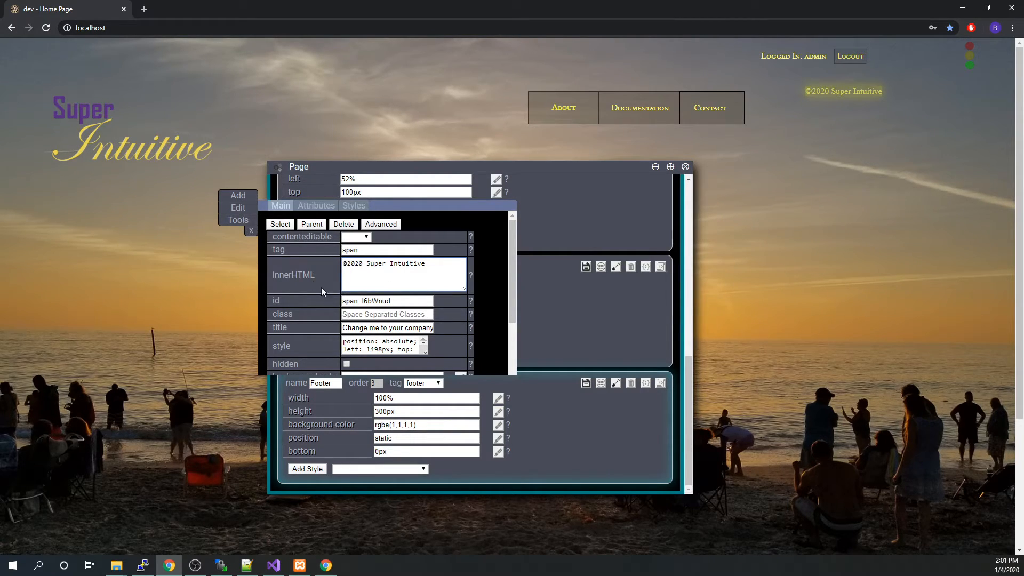
Step: Clear the copyright text's top and left styles and check where it sits in the footer
scroll(372, 312, down, 3)
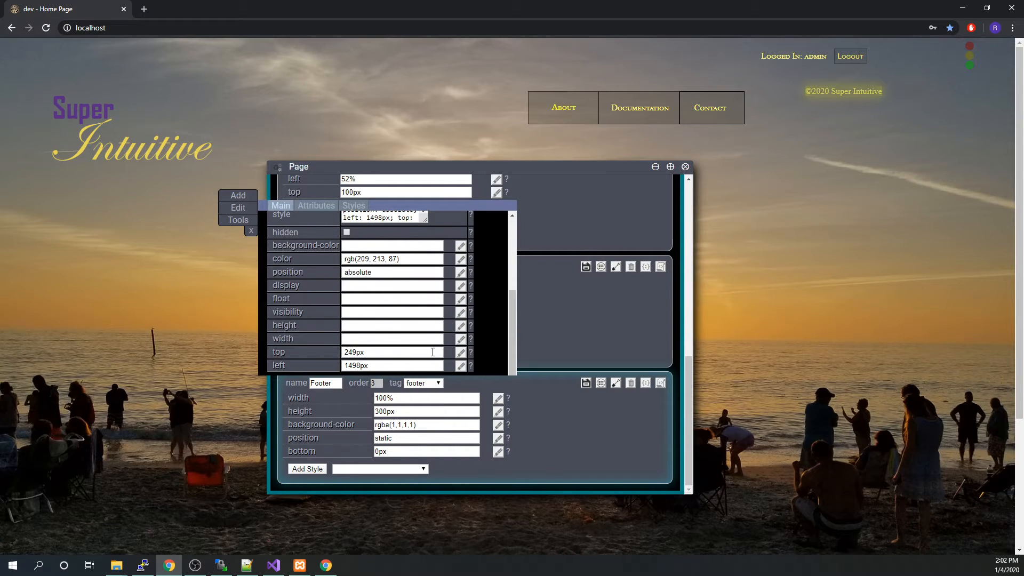
click(461, 352)
click(459, 365)
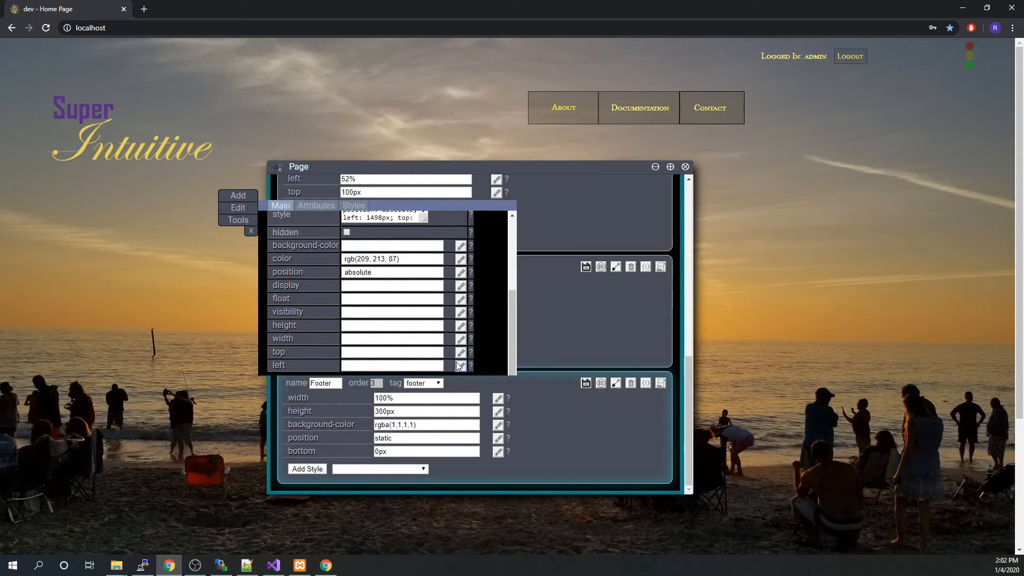
scroll(204, 351, down, 3)
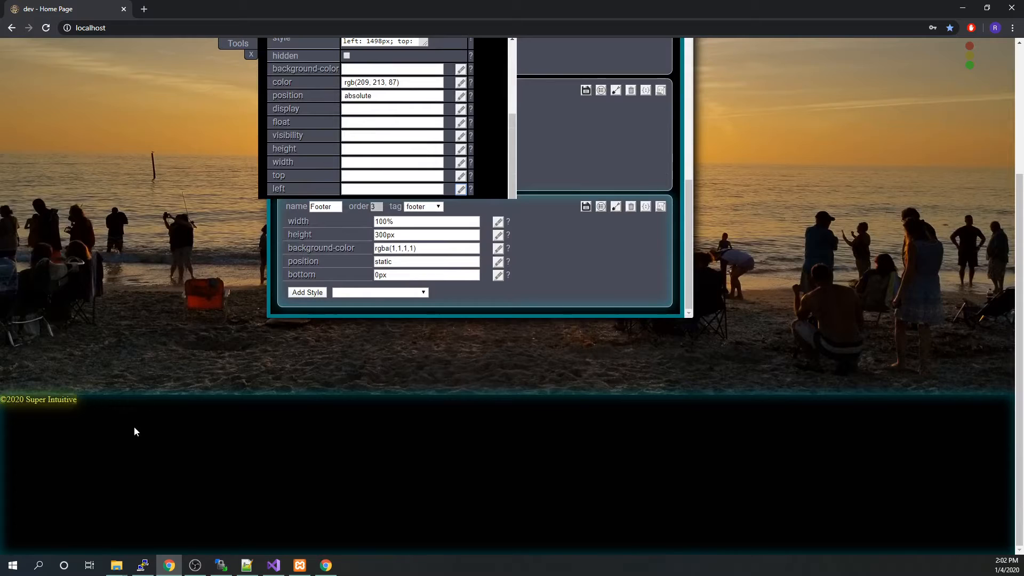
Step: Try to reposition the copyright text within the footer by moving it directly on the page
drag(30, 402, 818, 523)
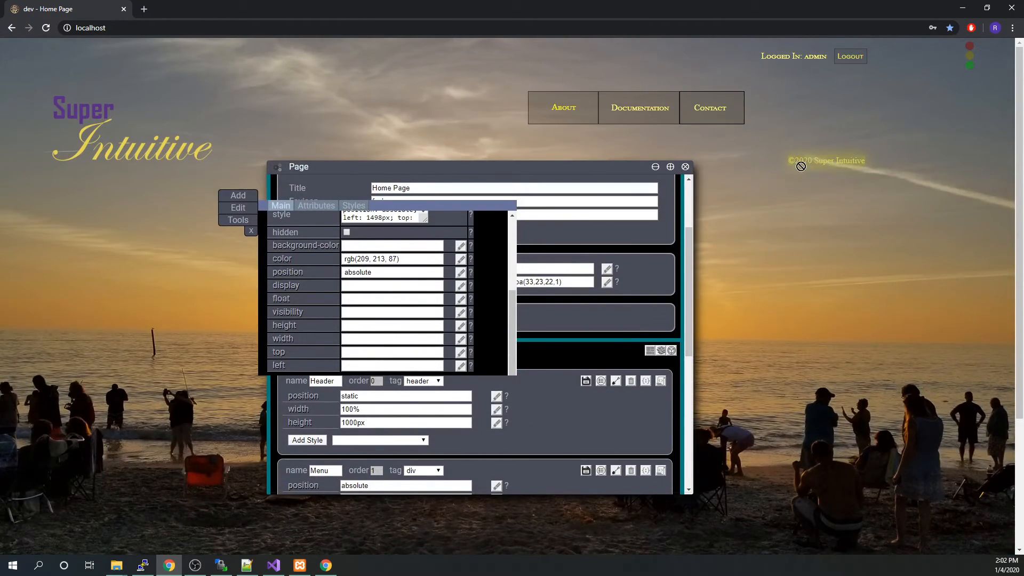
drag(801, 166, 815, 383)
scroll(779, 377, down, 2)
drag(841, 271, 582, 479)
scroll(769, 371, down, 2)
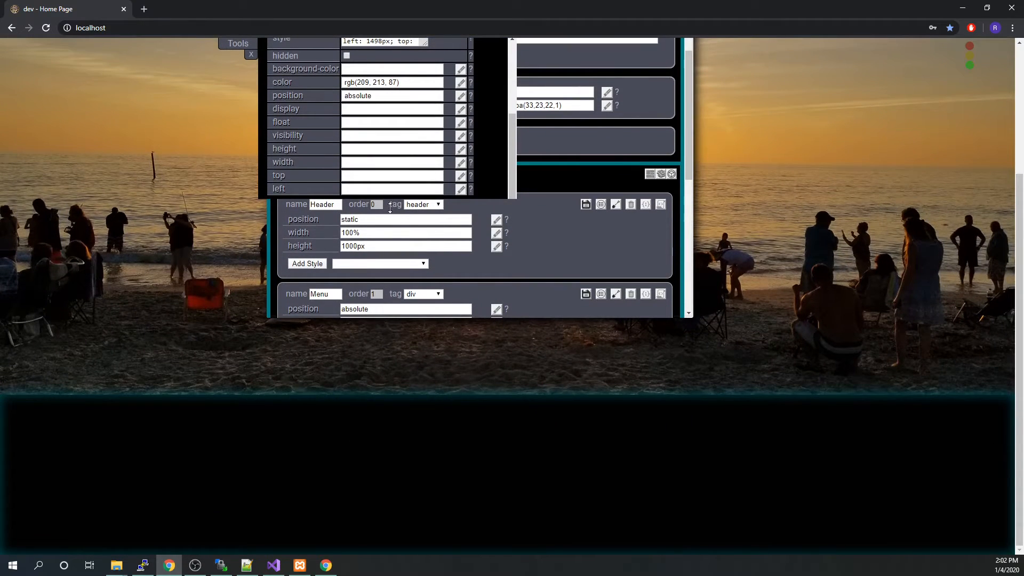
Step: Clear the copyright text's top and left styles again and check the footer
scroll(412, 216, up, 3)
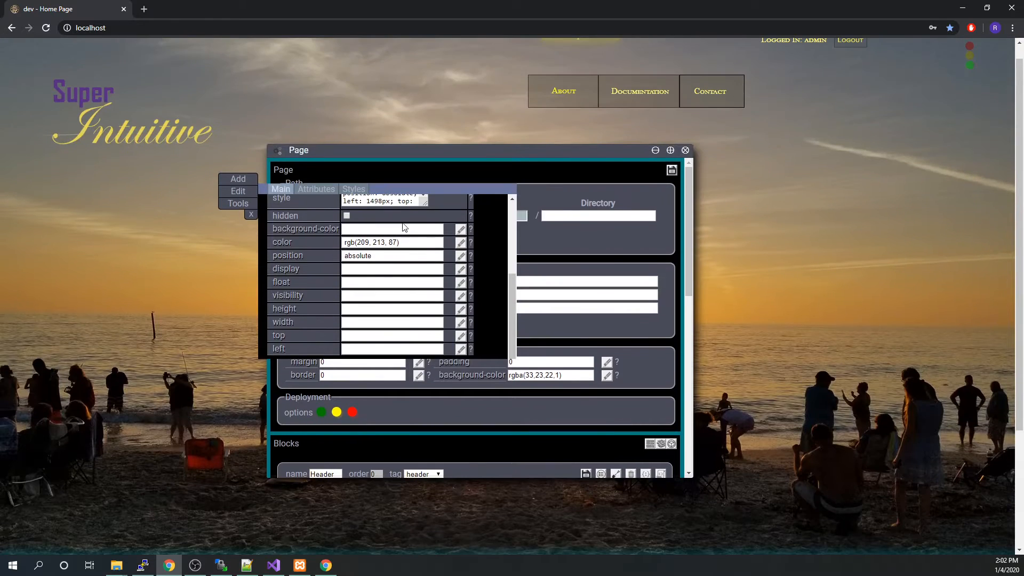
scroll(386, 234, up, 5)
scroll(396, 255, down, 5)
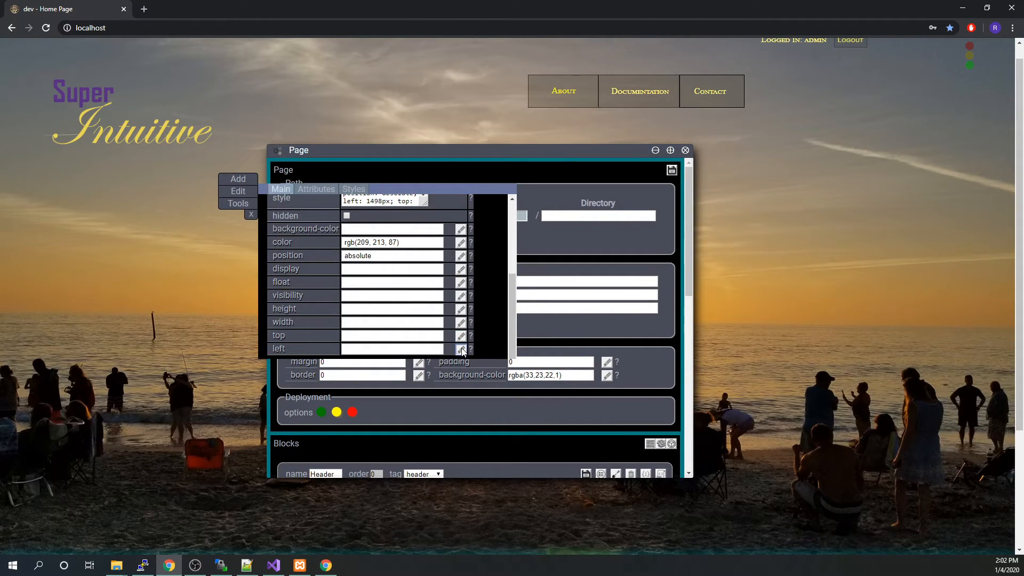
scroll(151, 388, down, 3)
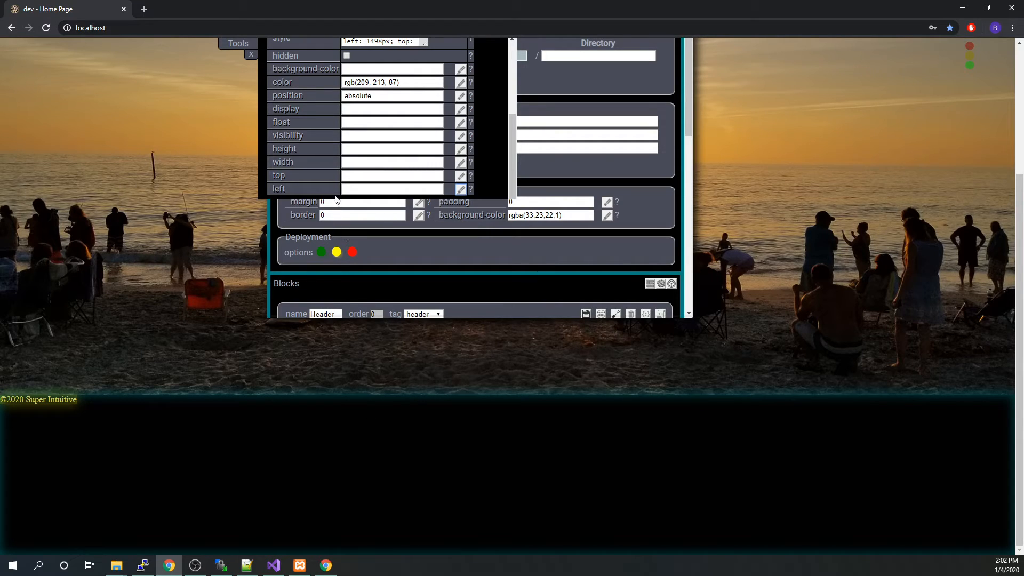
Step: Try stepping the copyright text's top style through pixel values, ending at -7px
click(350, 176)
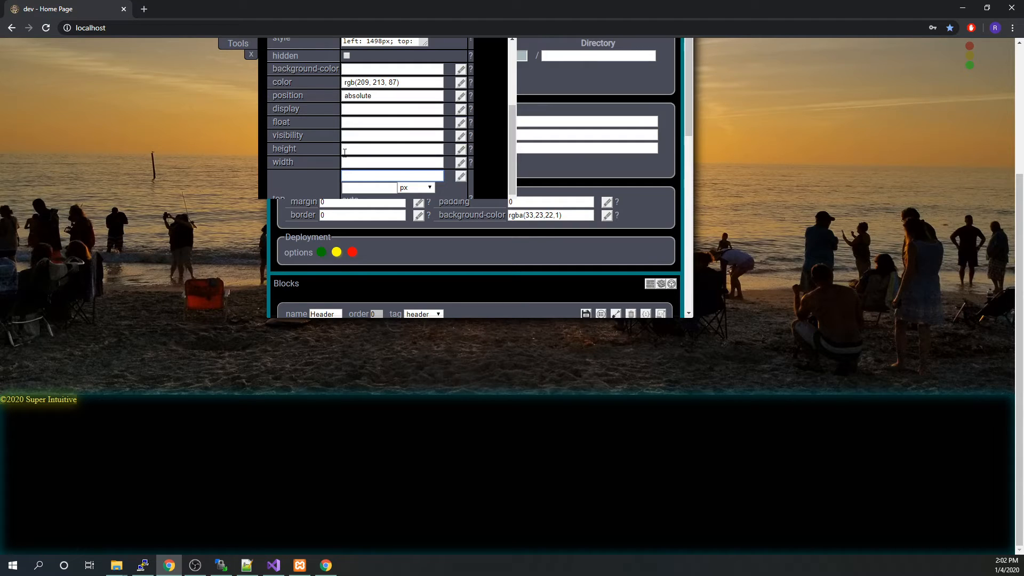
scroll(308, 171, up, 5)
scroll(308, 171, down, 5)
scroll(324, 170, up, 3)
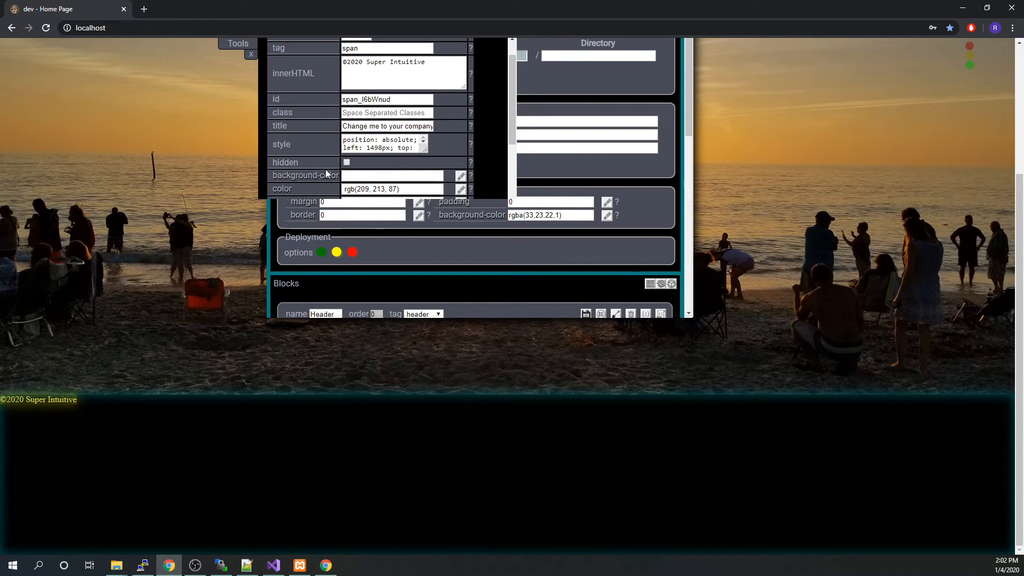
scroll(327, 173, up, 2)
scroll(328, 173, down, 5)
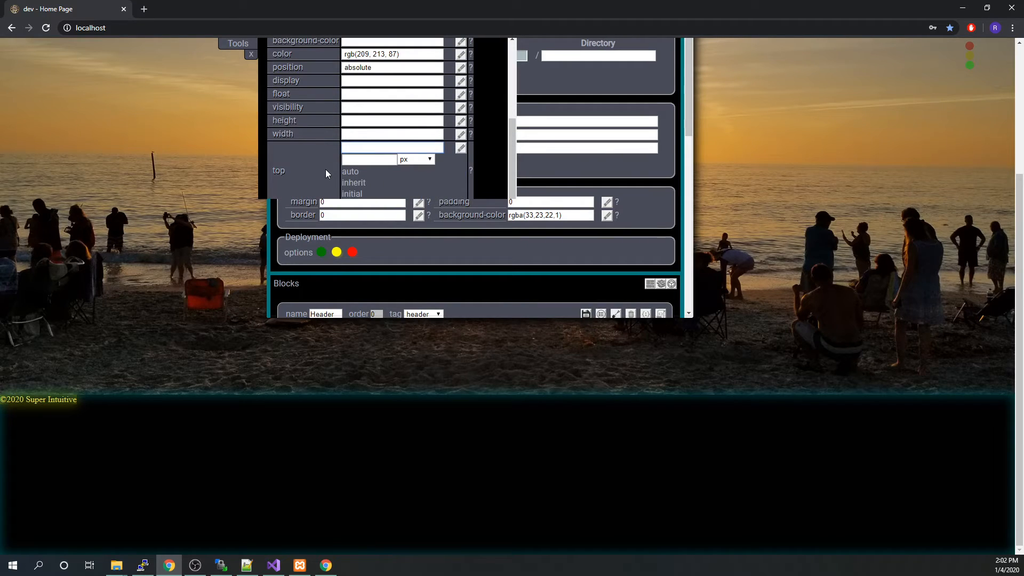
click(394, 158)
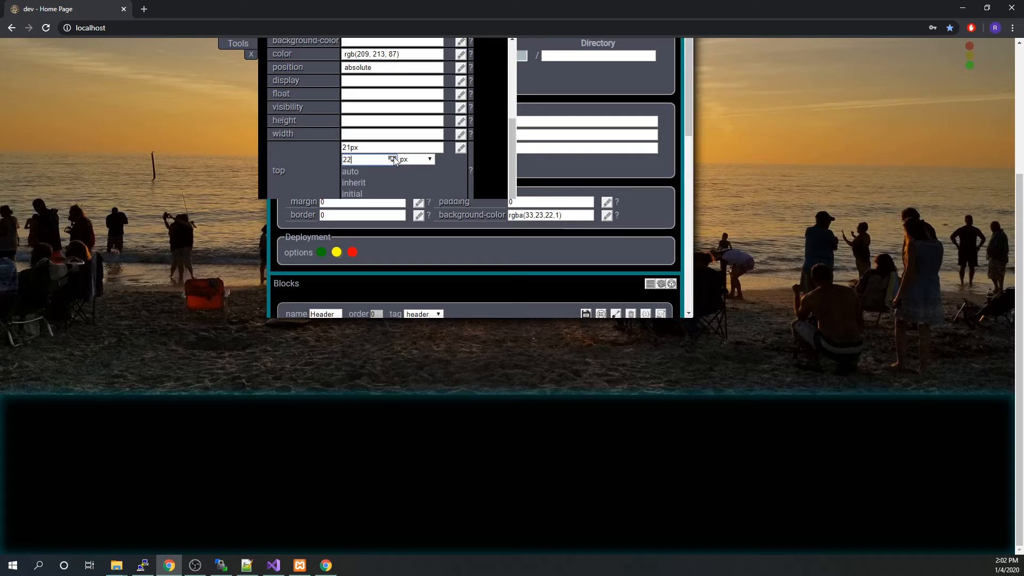
click(393, 158)
click(394, 158)
scroll(380, 177, up, 2)
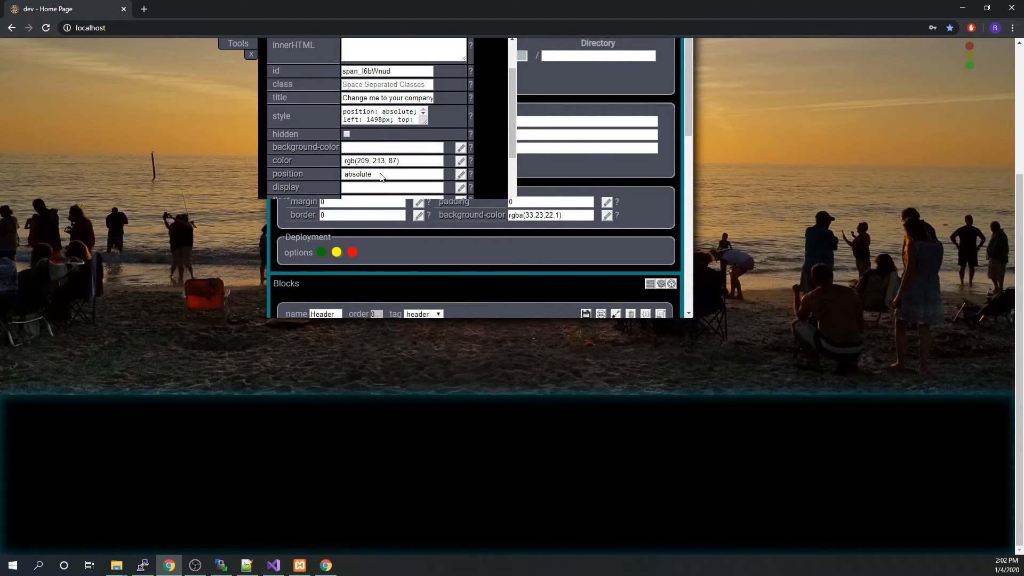
scroll(381, 177, down, 1)
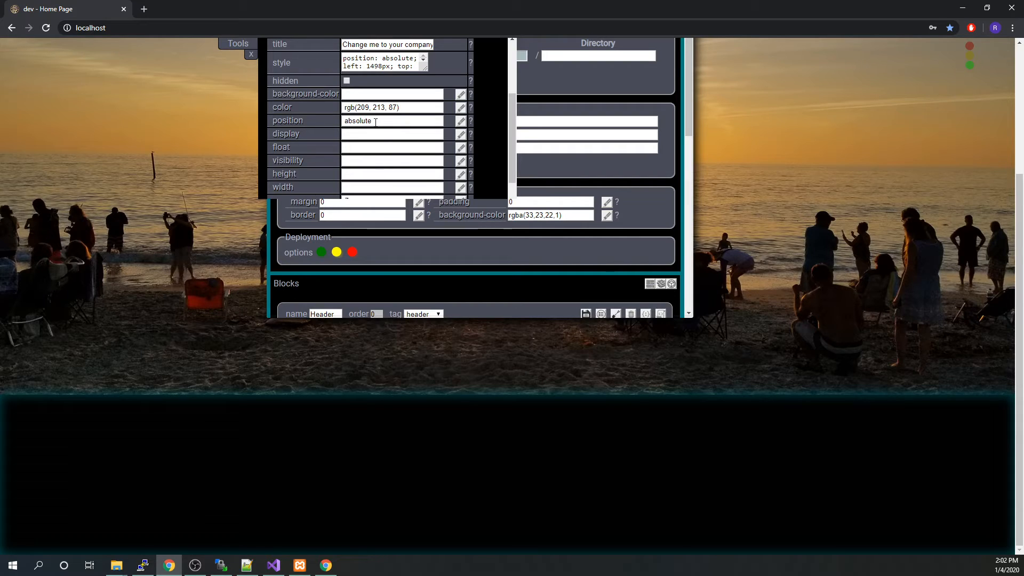
Step: Set the copyright text's position to static and check its placement in the footer
click(376, 122)
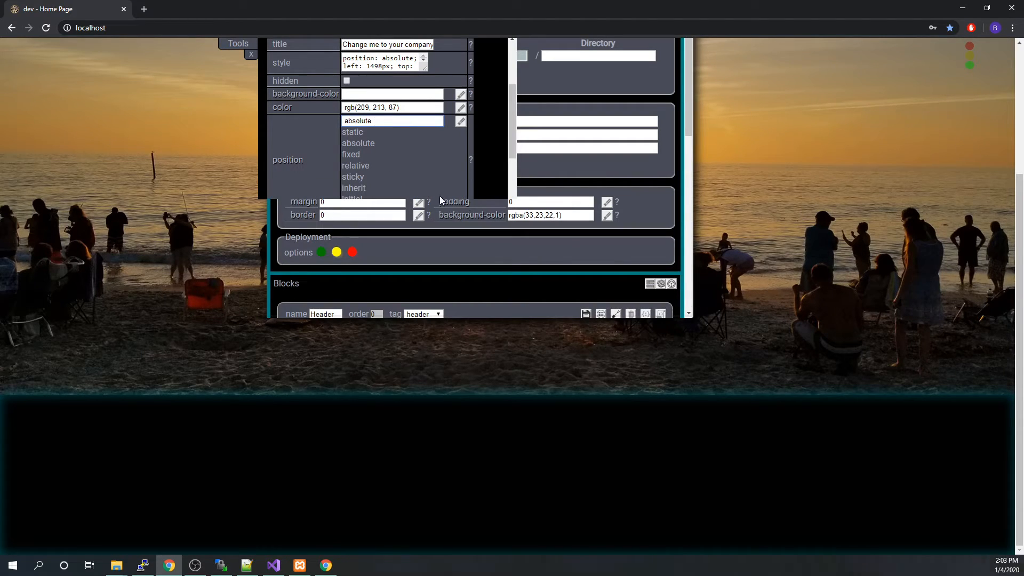
scroll(791, 199, up, 4)
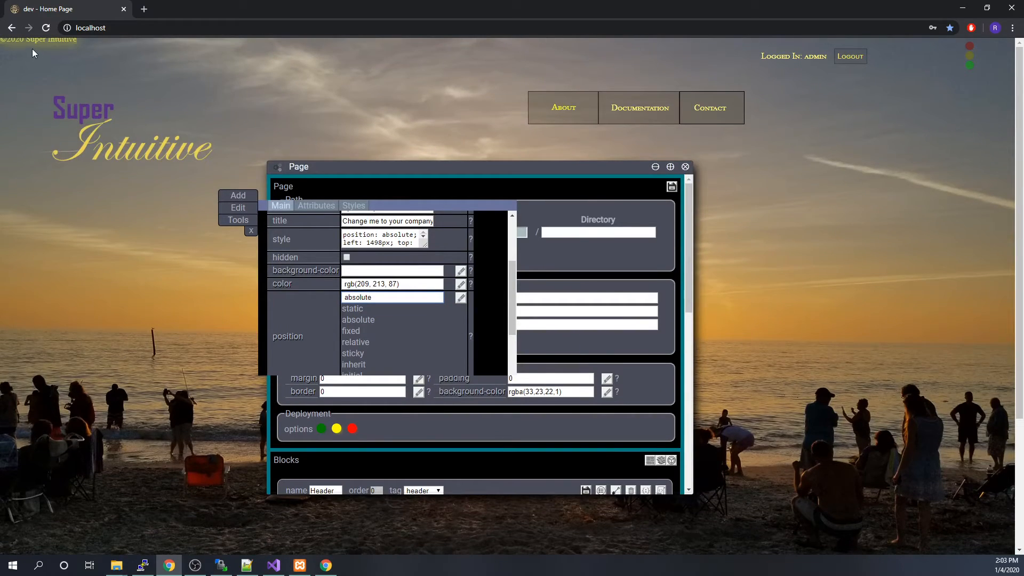
scroll(380, 257, down, 2)
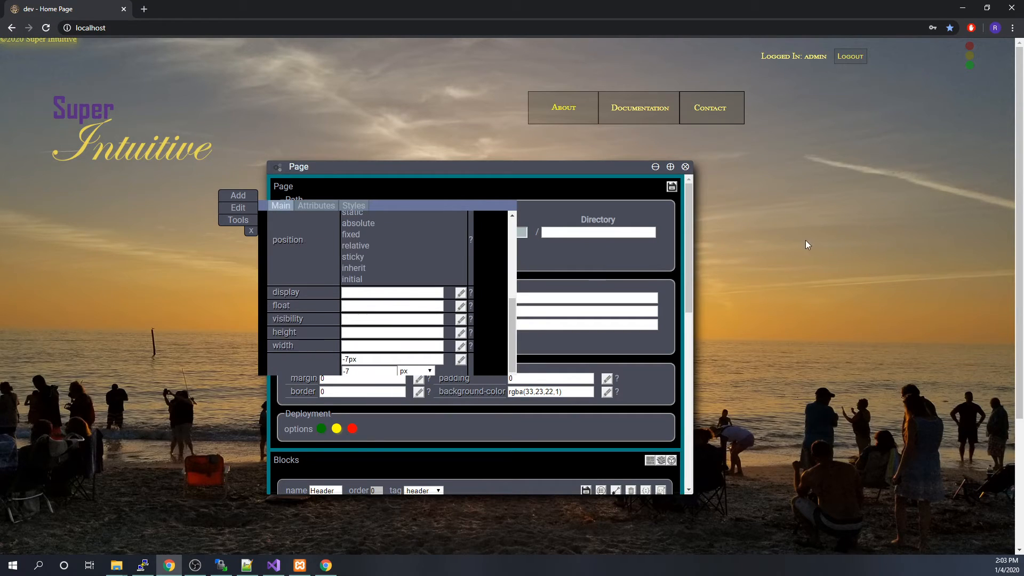
scroll(417, 293, up, 2)
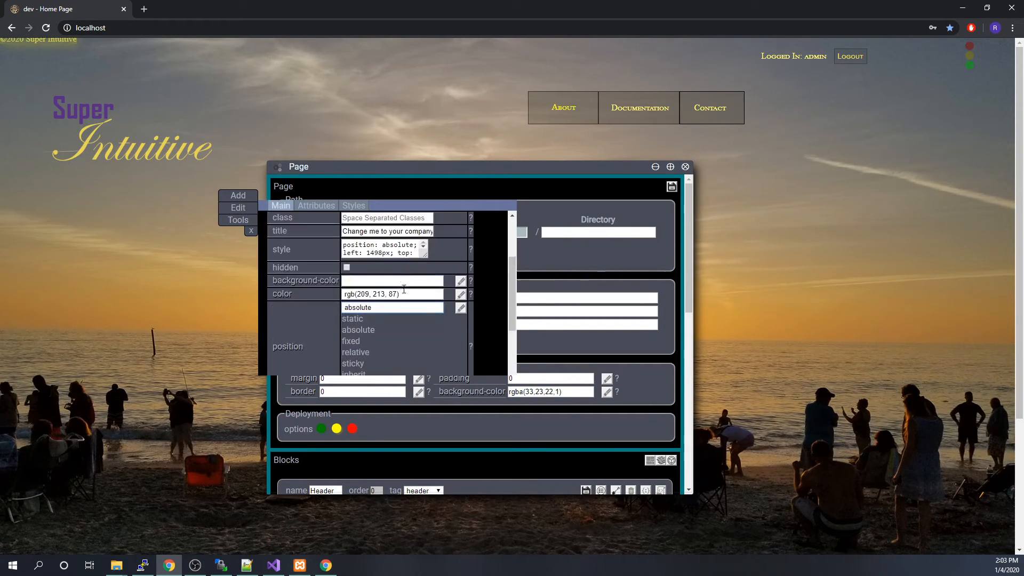
click(380, 310)
click(380, 311)
click(352, 320)
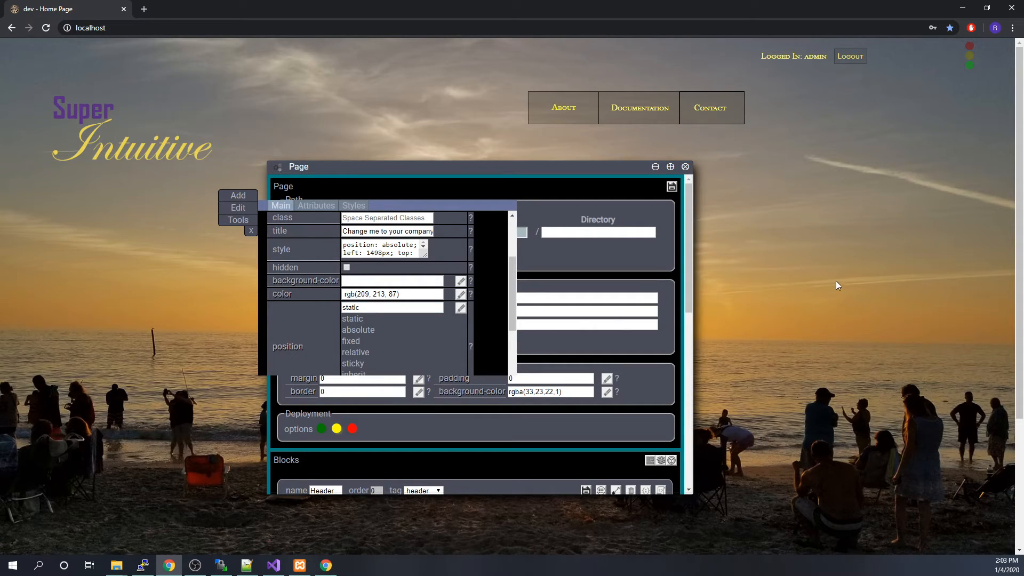
scroll(790, 287, down, 3)
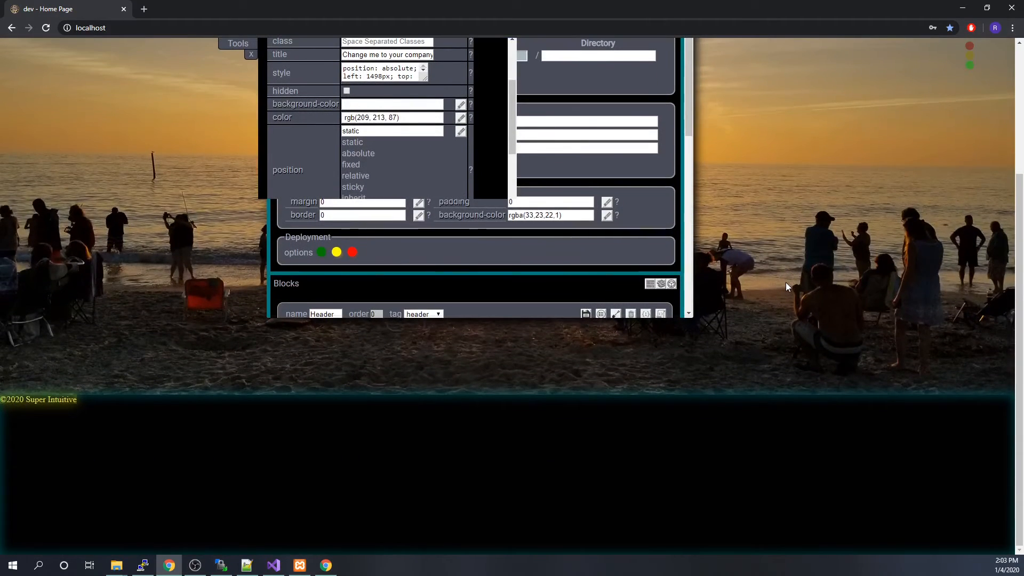
scroll(399, 168, down, 1)
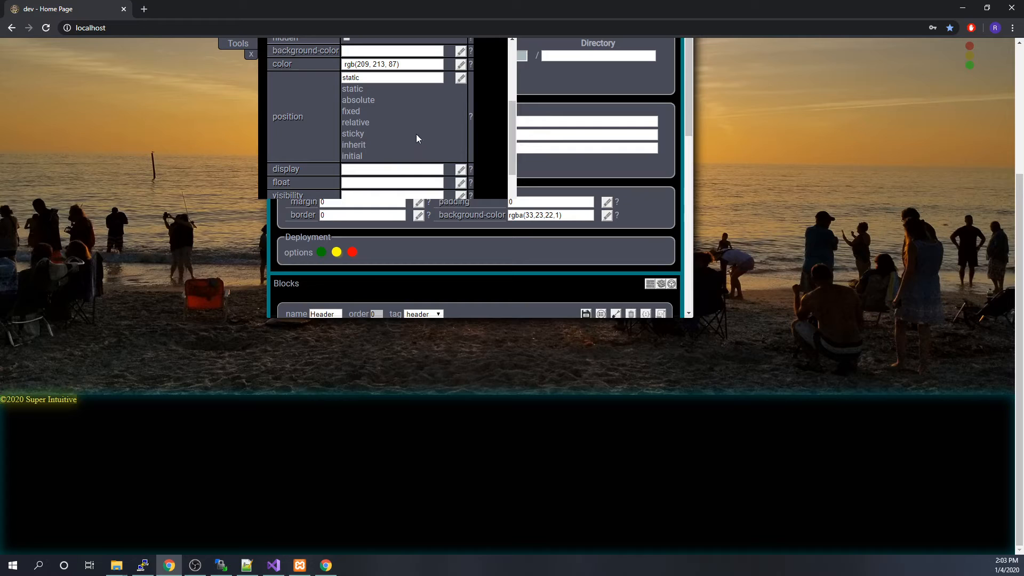
click(393, 79)
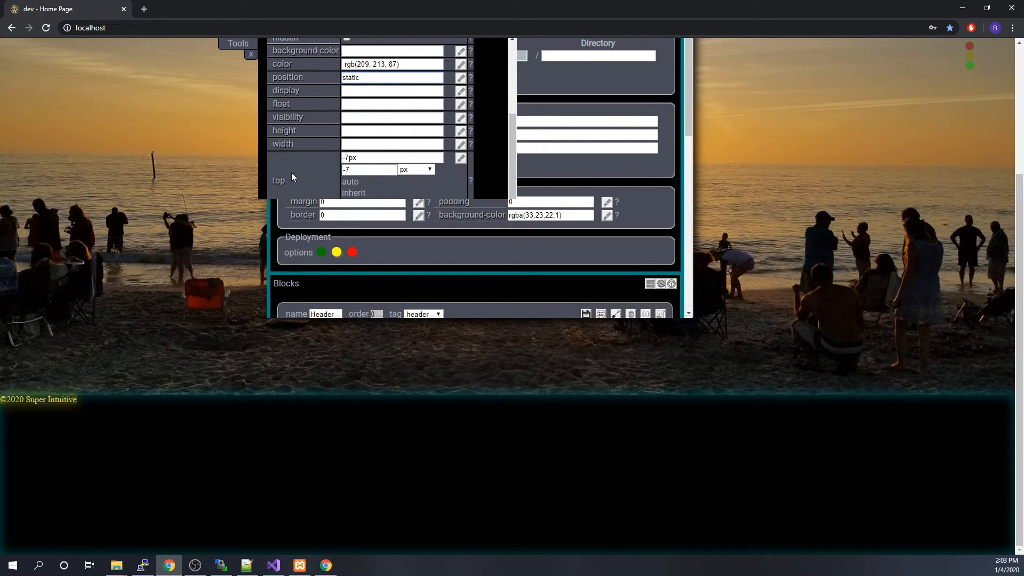
Step: Set the copyright text's top style to 19px and its position to relative
drag(392, 168, 393, 171)
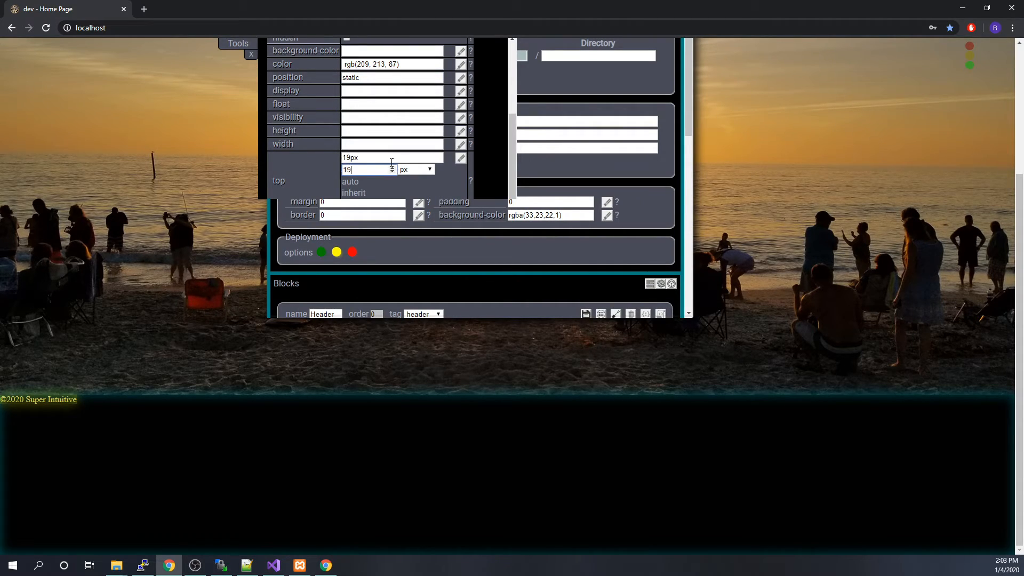
click(391, 160)
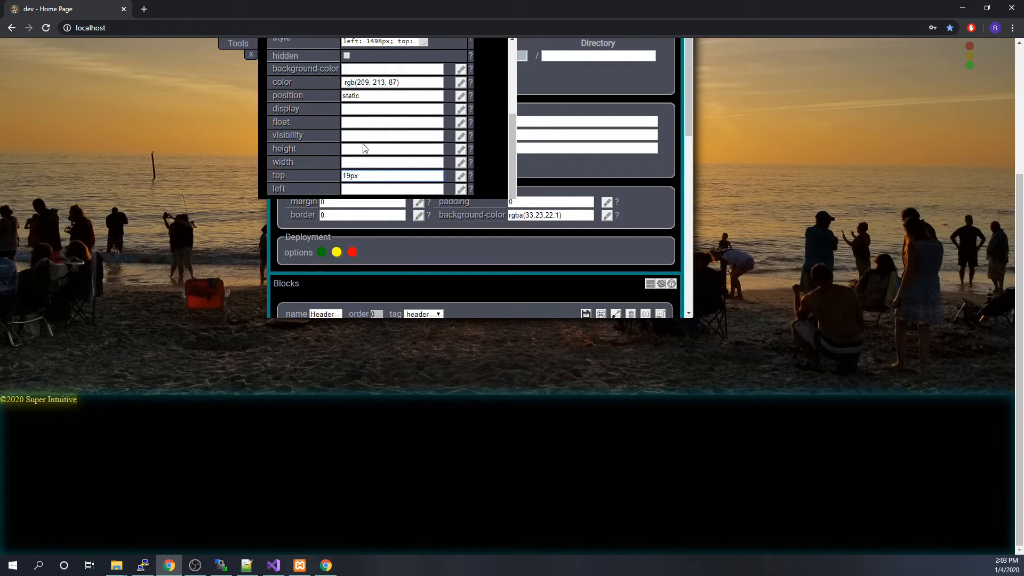
click(372, 96)
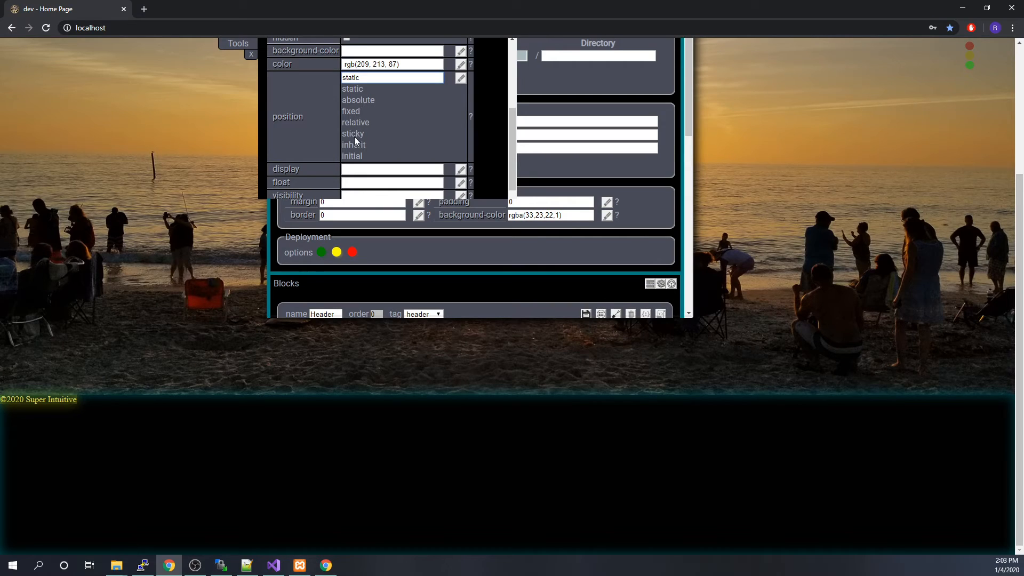
click(350, 123)
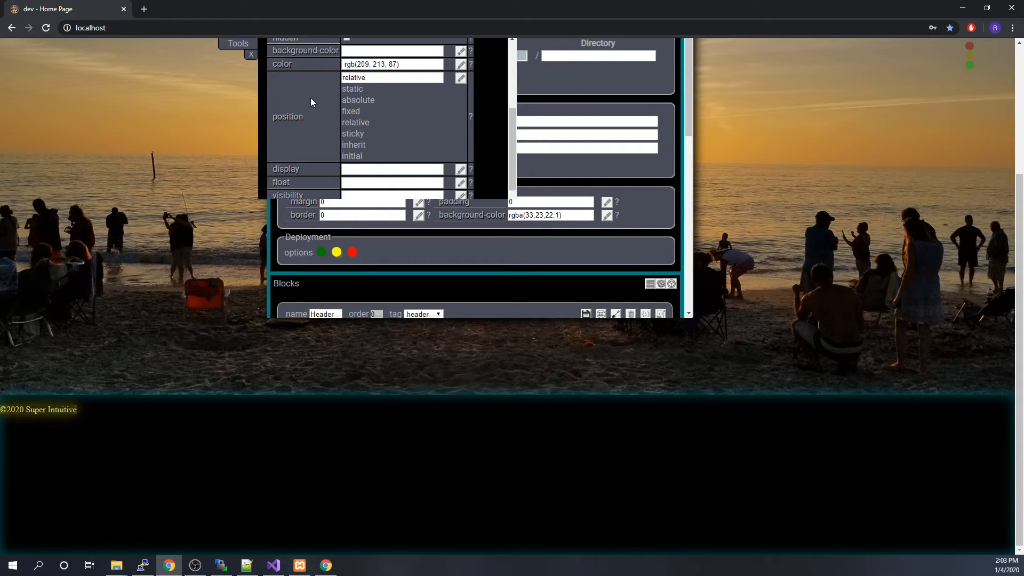
click(378, 79)
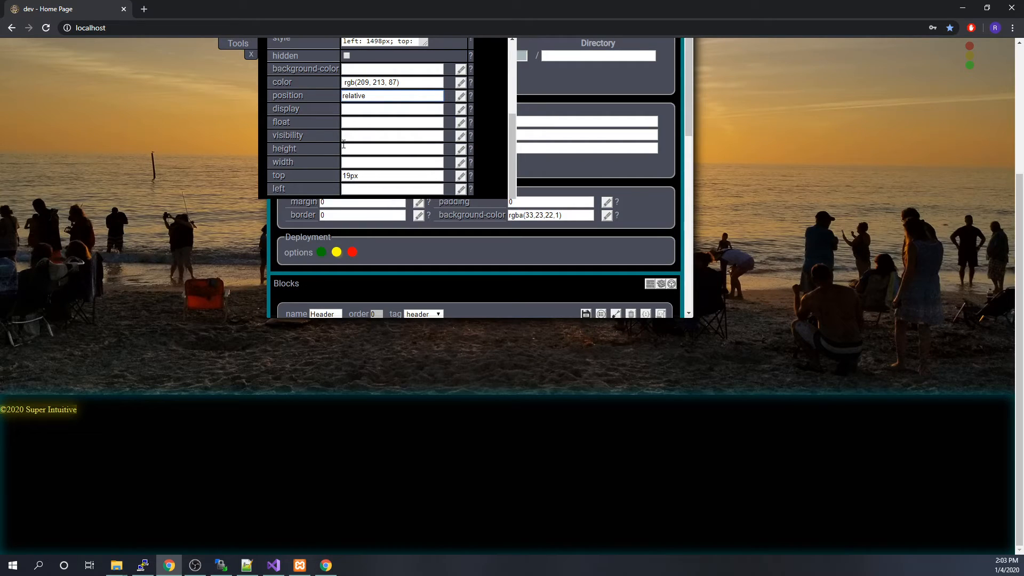
Step: Float the copyright text to the right side of the footer
click(350, 124)
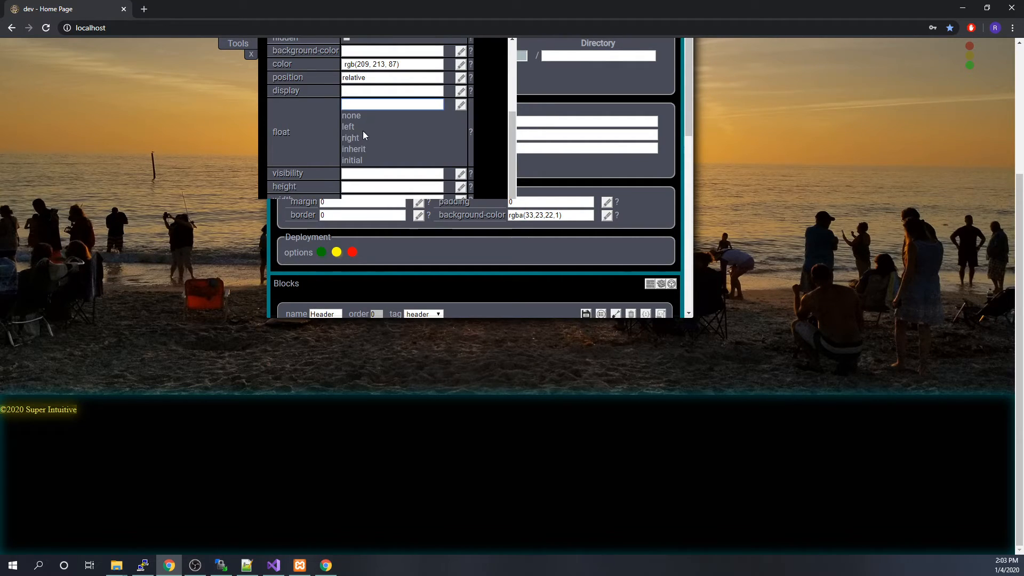
click(354, 138)
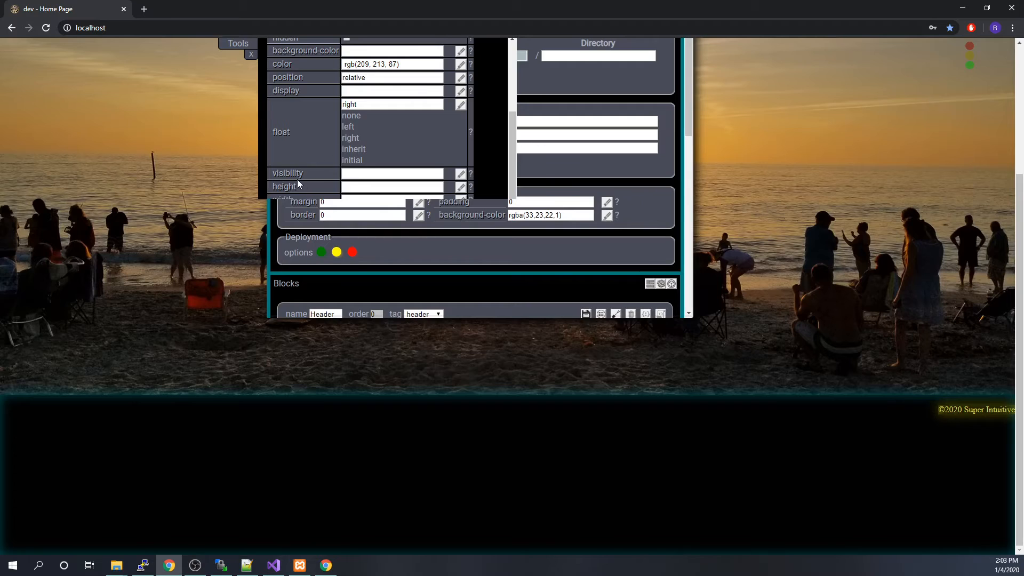
scroll(297, 180, up, 1)
scroll(306, 173, up, 2)
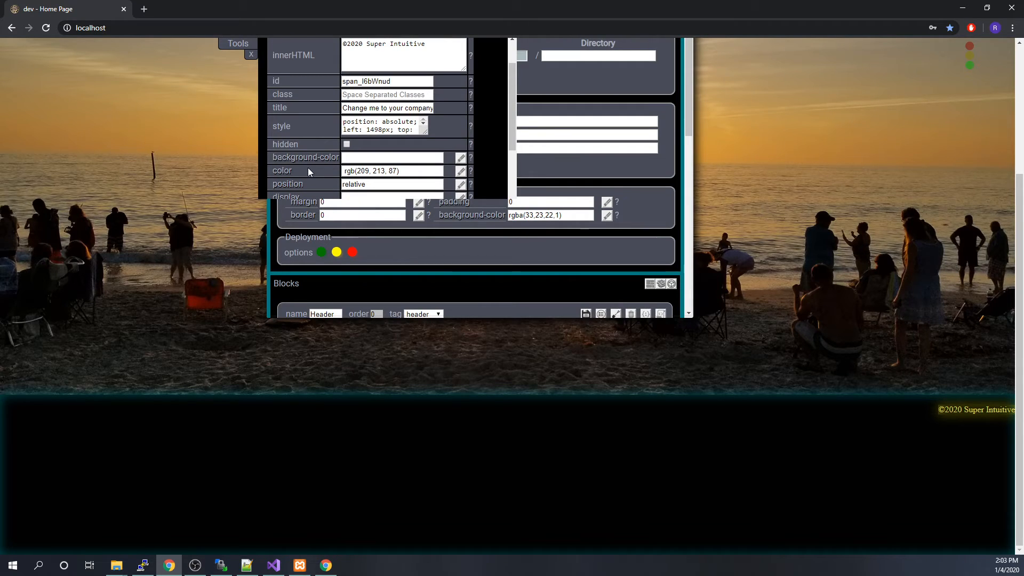
scroll(308, 168, down, 3)
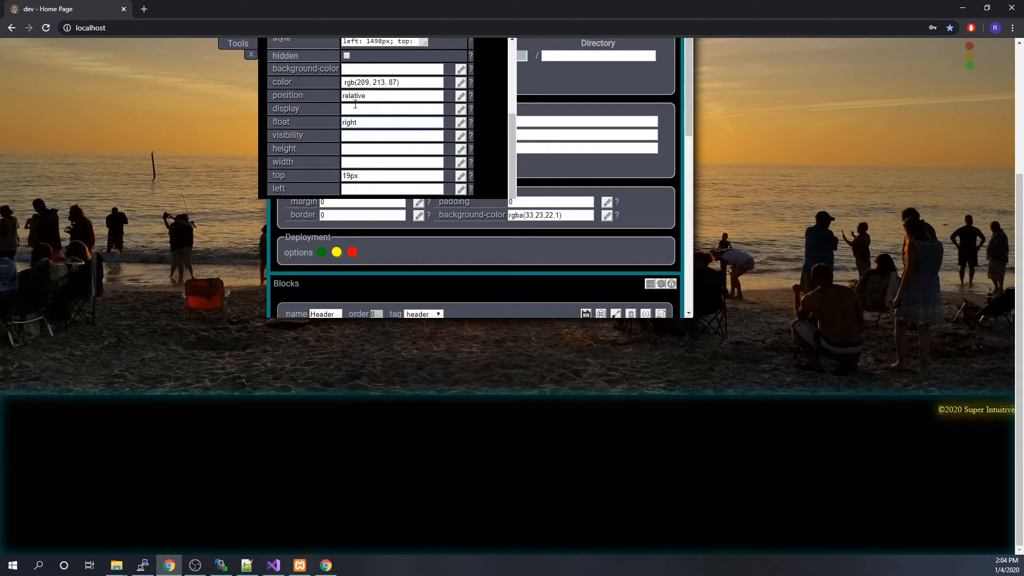
Step: Set the copyright text's top style to 200px
click(378, 176)
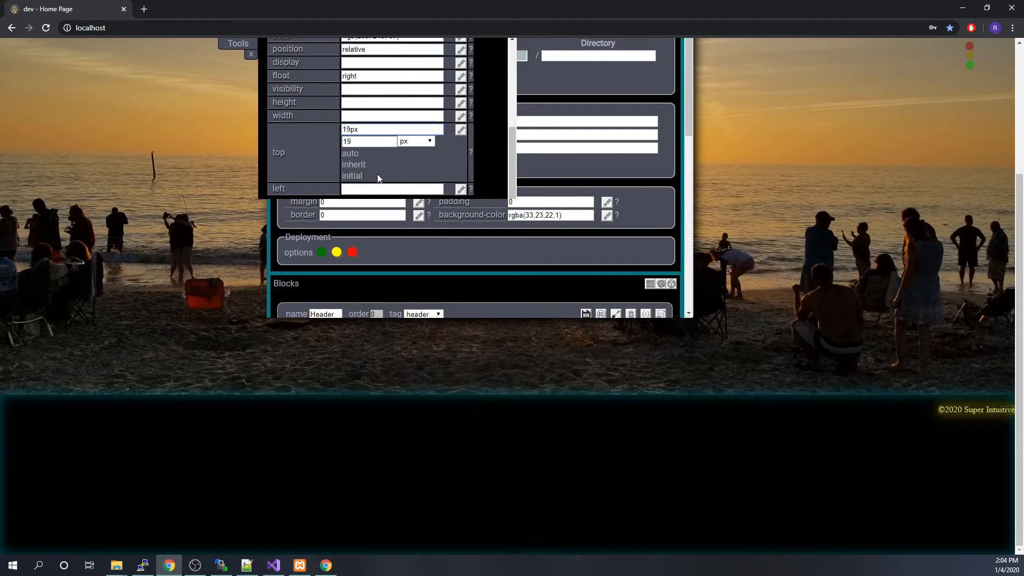
click(391, 141)
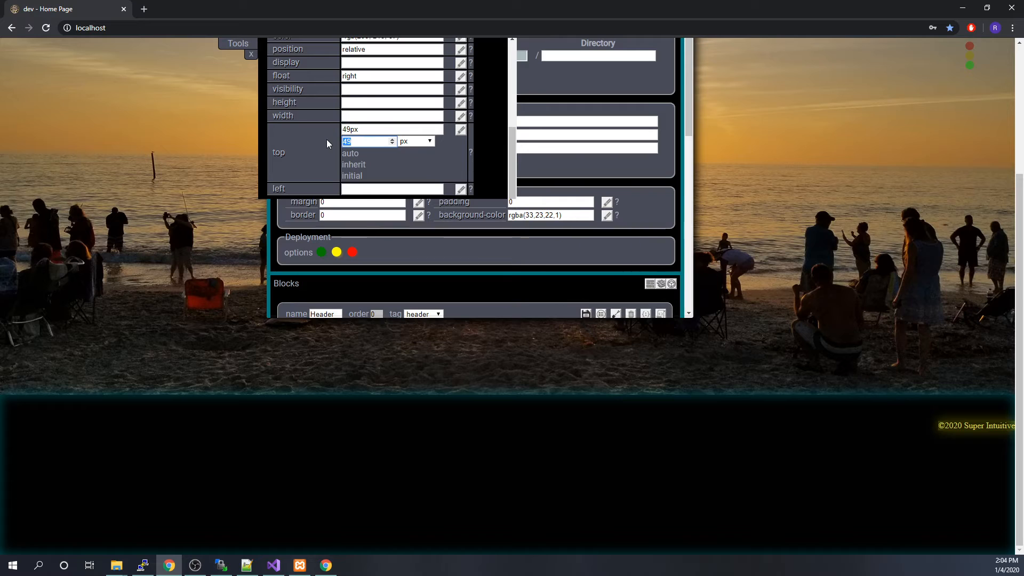
key(BackSpace)
key(BackSpace)
text(200)
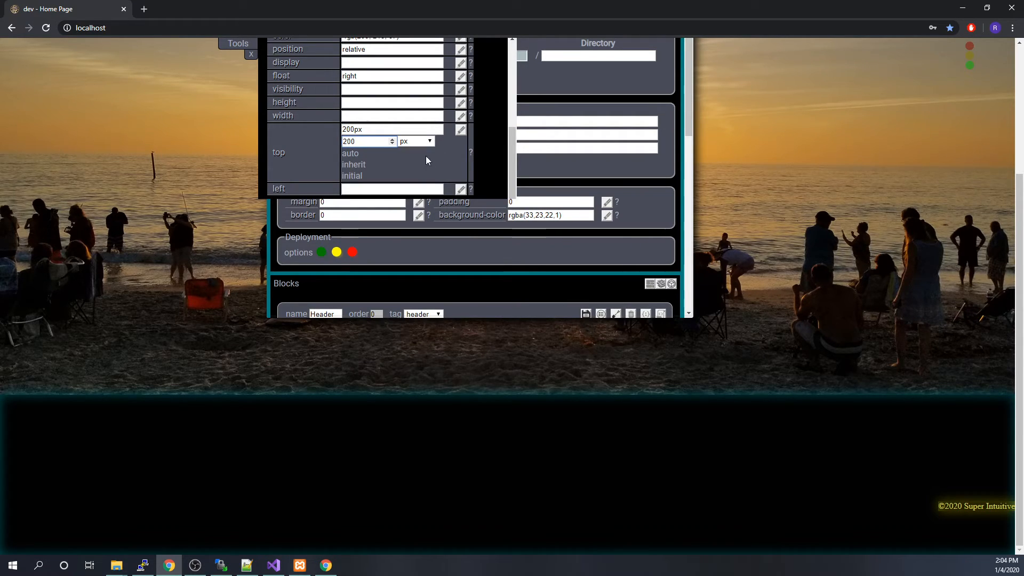
click(373, 131)
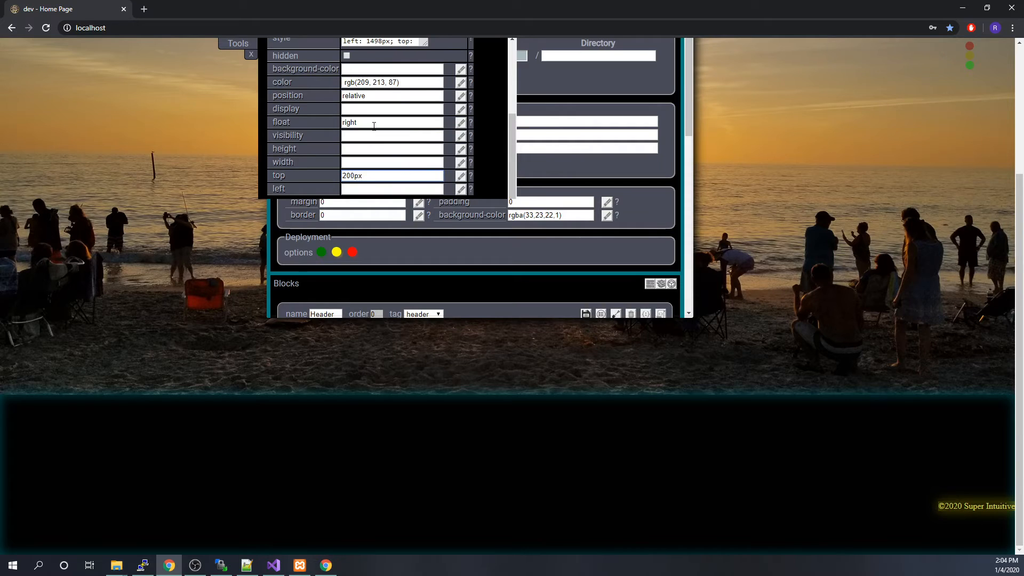
Step: Show the copyright text's full style list and move the editing menu down near the footer
scroll(440, 133, up, 3)
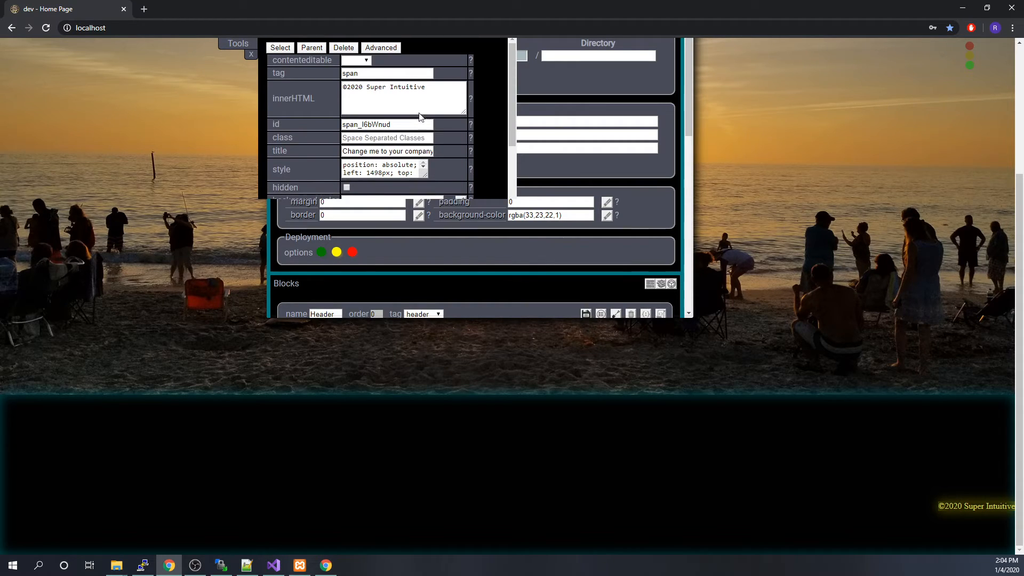
scroll(696, 122, up, 2)
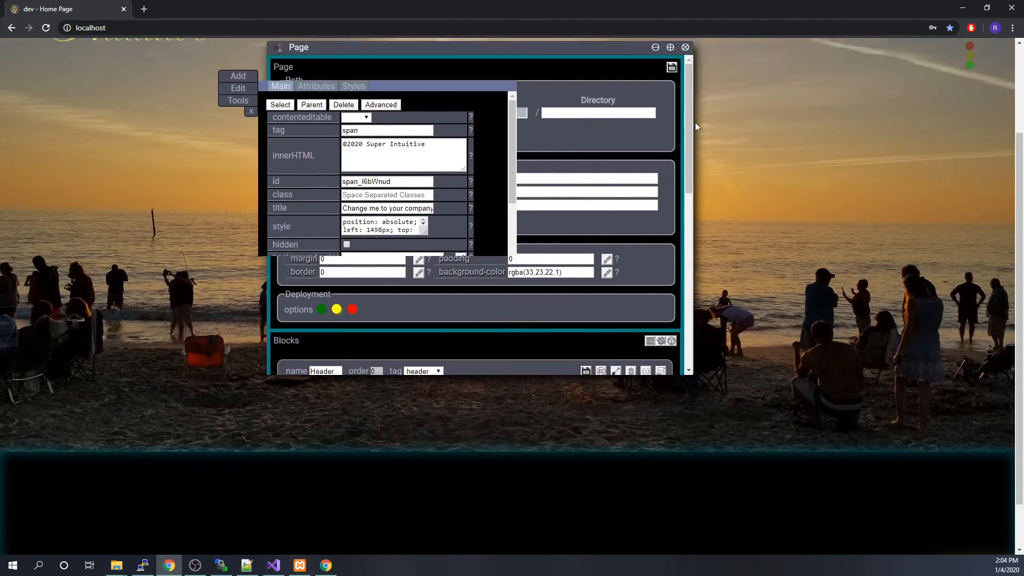
scroll(436, 116, down, 2)
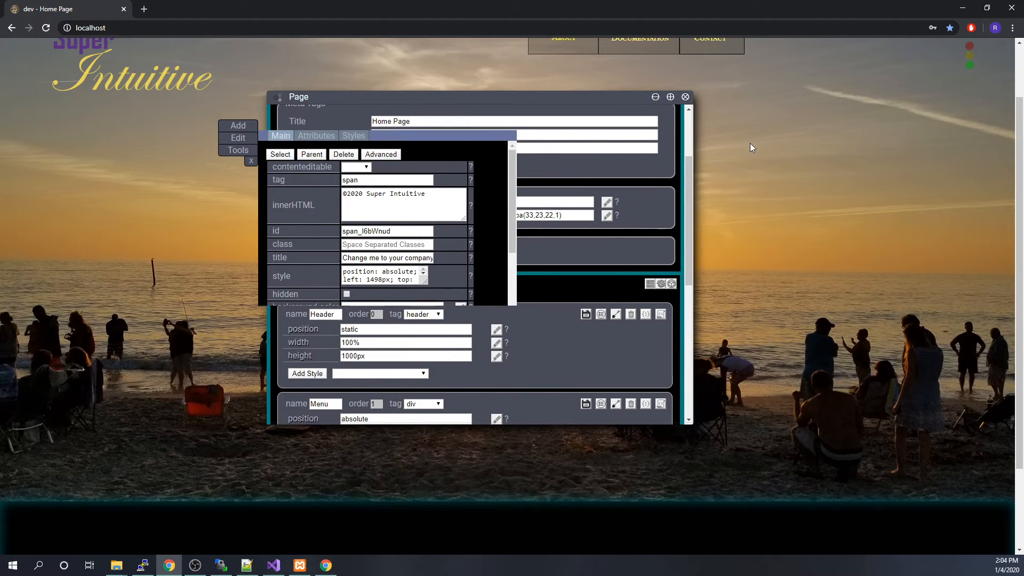
scroll(750, 151, down, 1)
click(355, 84)
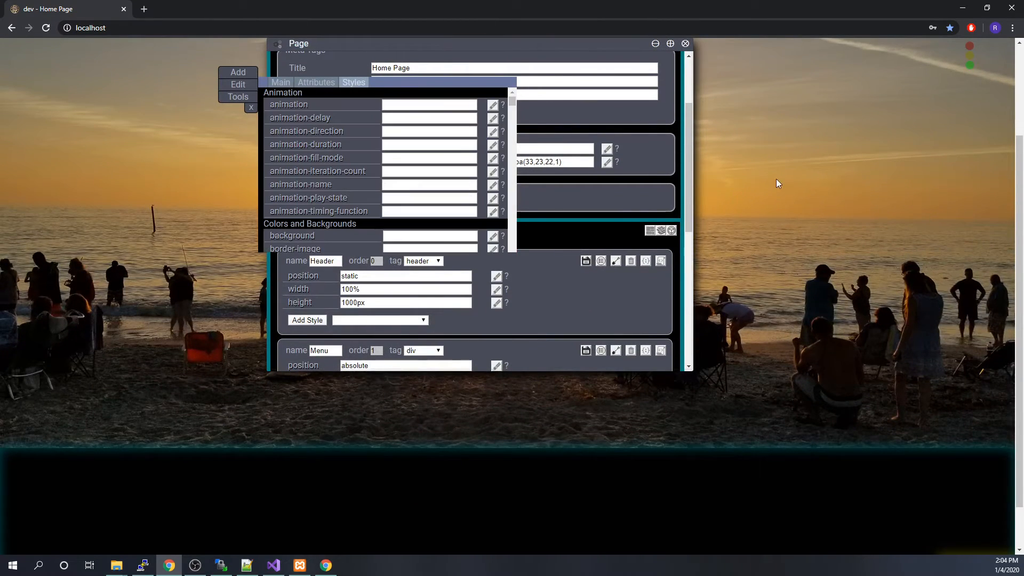
drag(233, 85, 266, 243)
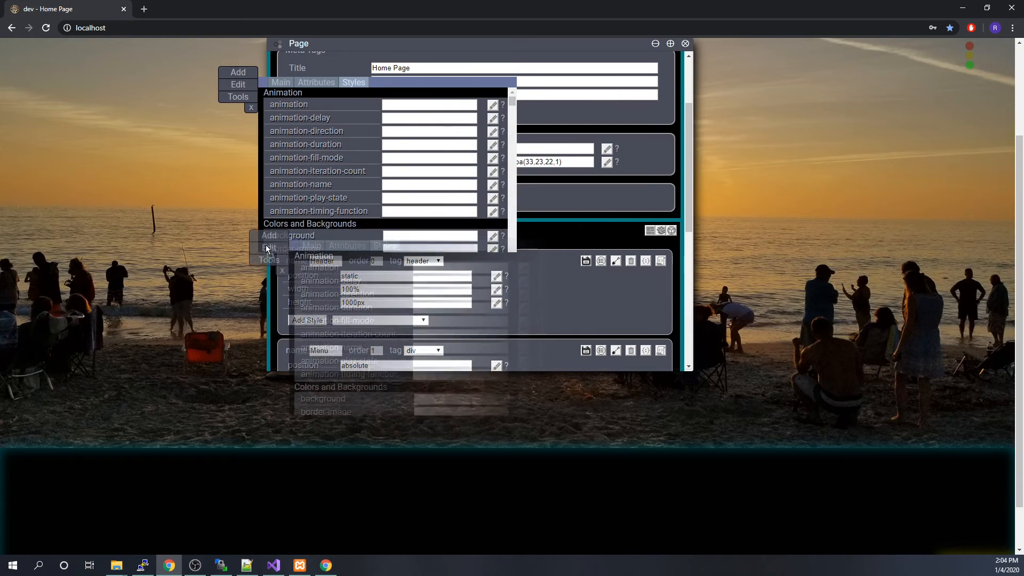
scroll(724, 324, down, 1)
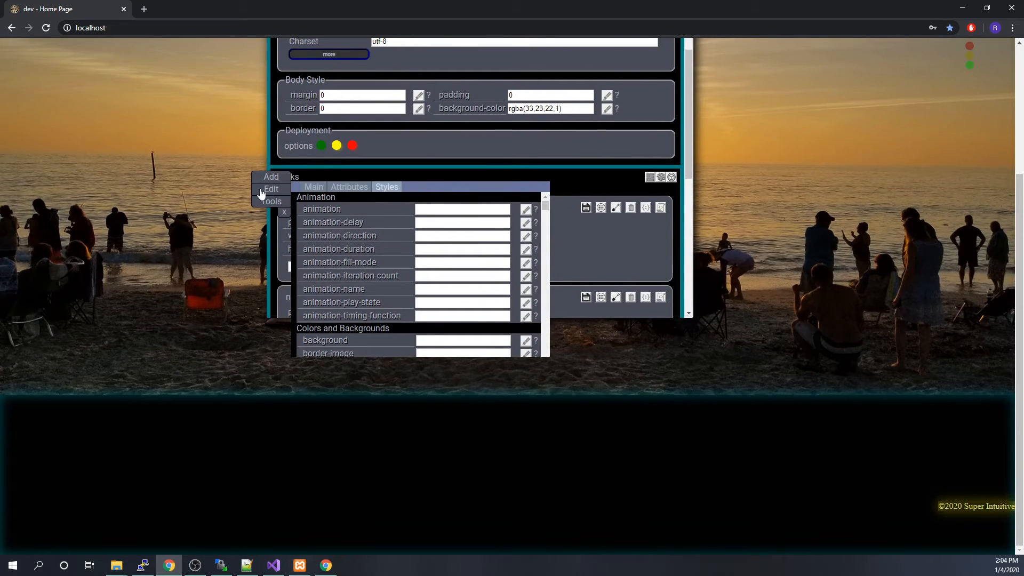
drag(259, 187, 243, 283)
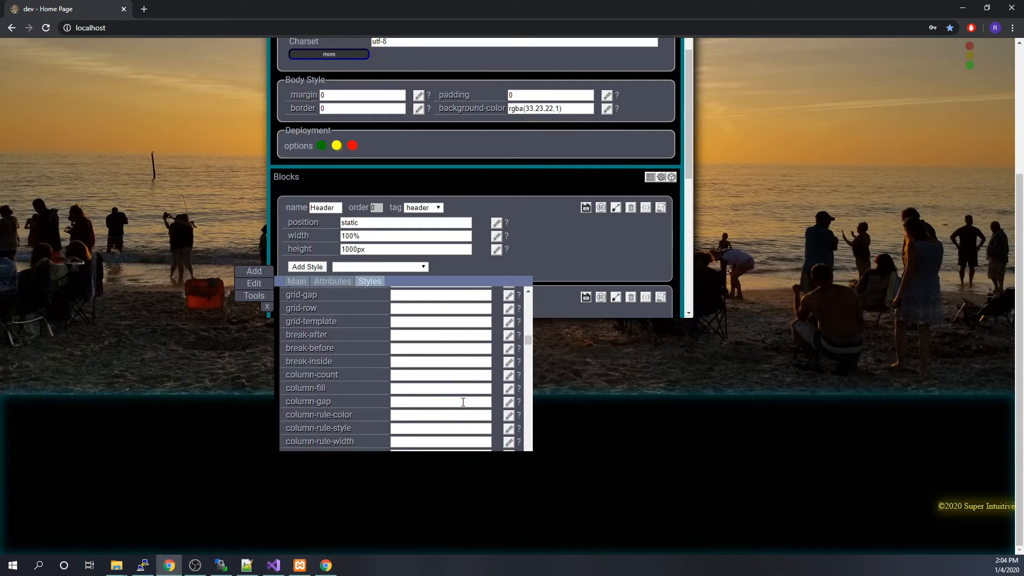
Step: Set the copyright text's margin-right style to 200px
scroll(463, 400, down, 10)
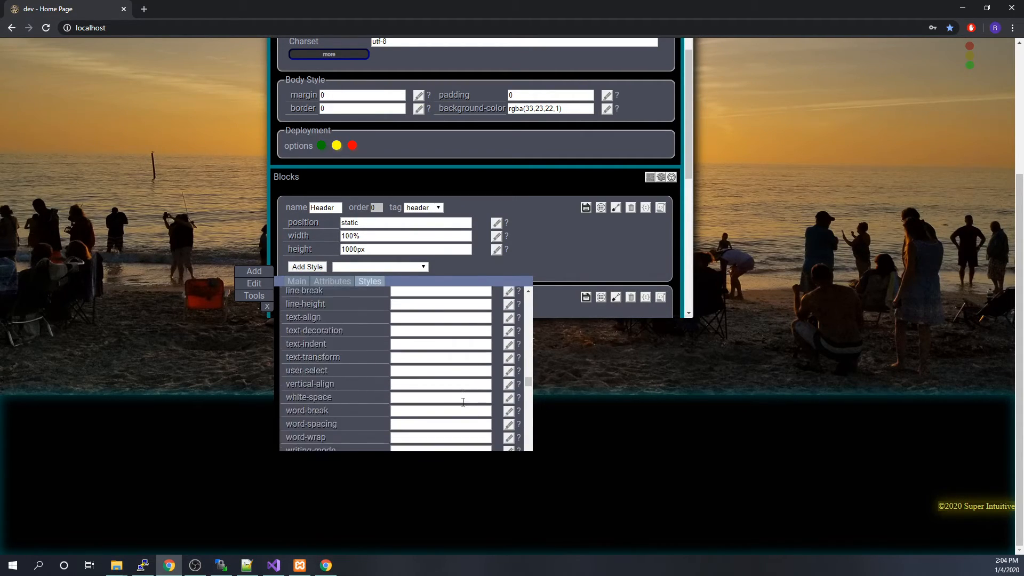
scroll(463, 401, down, 10)
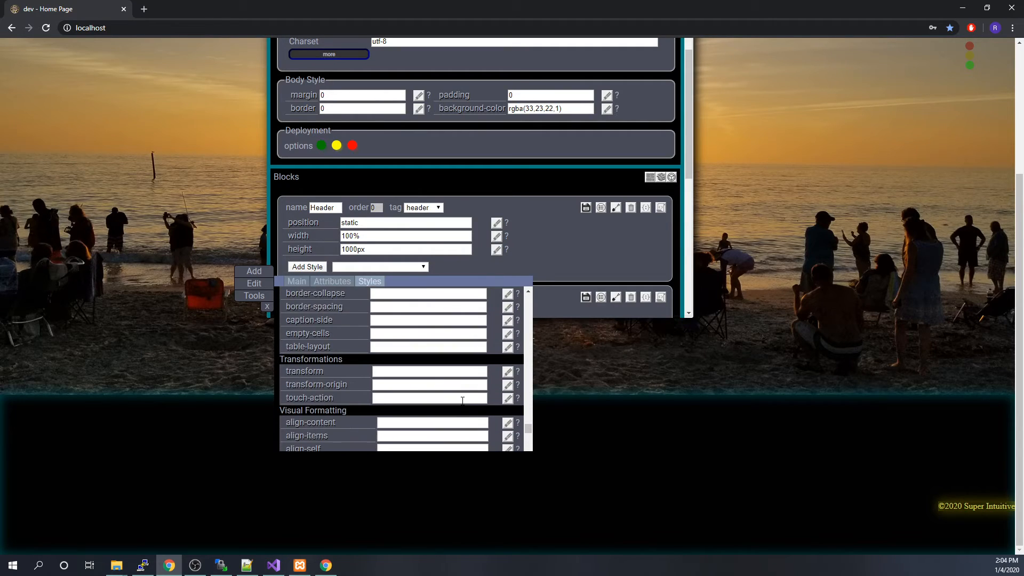
scroll(462, 401, down, 3)
scroll(462, 402, up, 5)
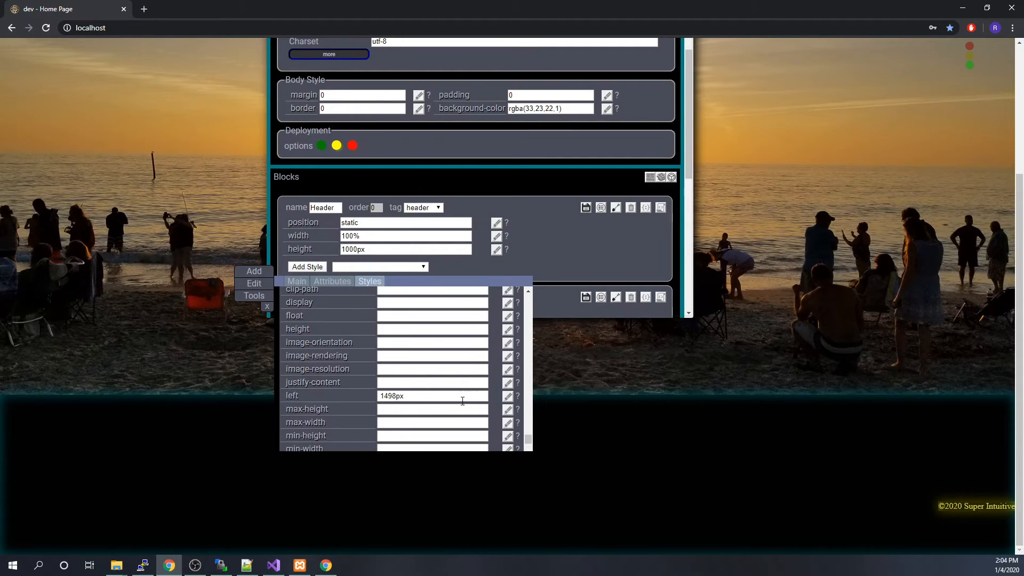
scroll(463, 401, down, 8)
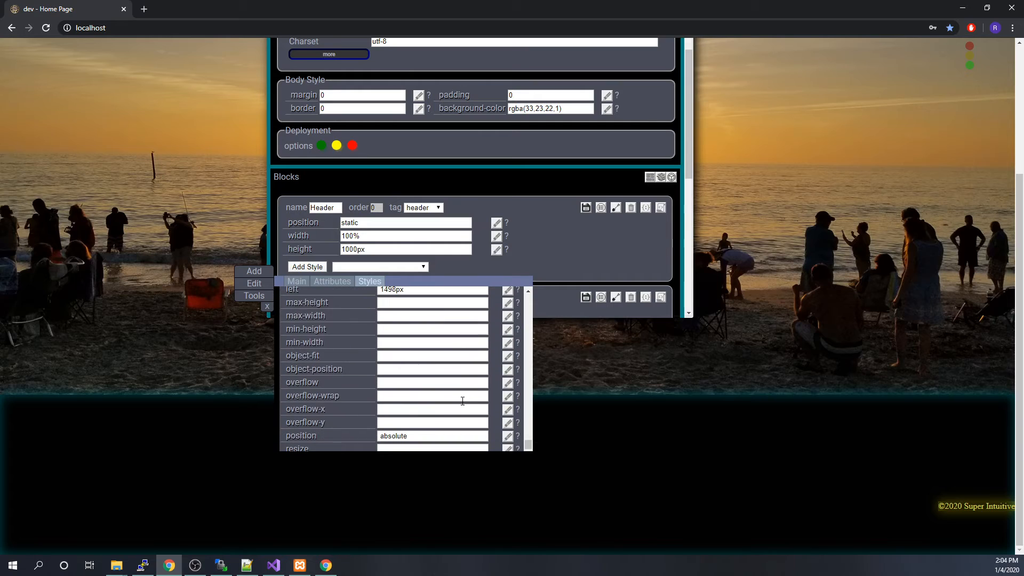
scroll(462, 401, up, 8)
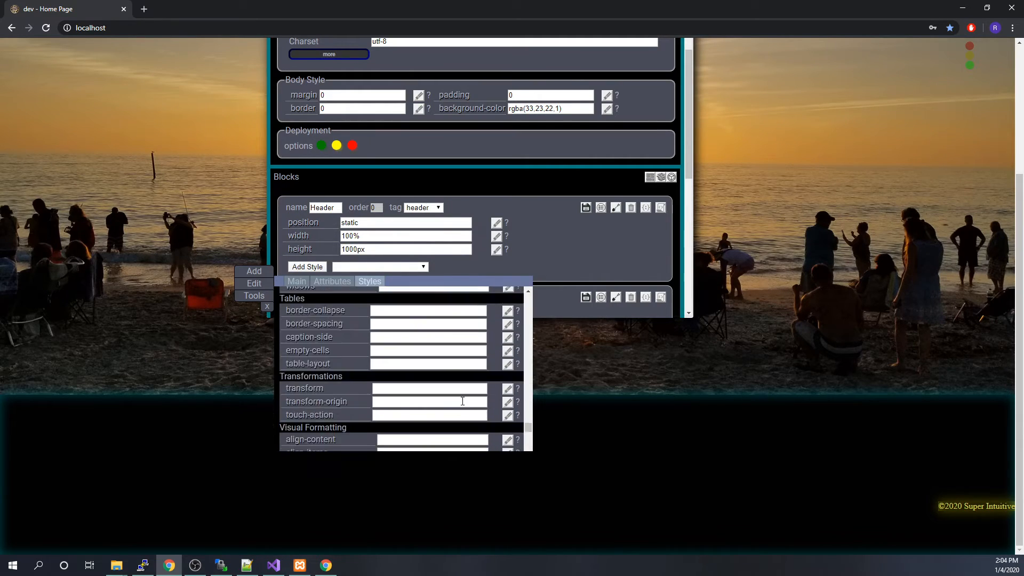
scroll(463, 401, up, 2)
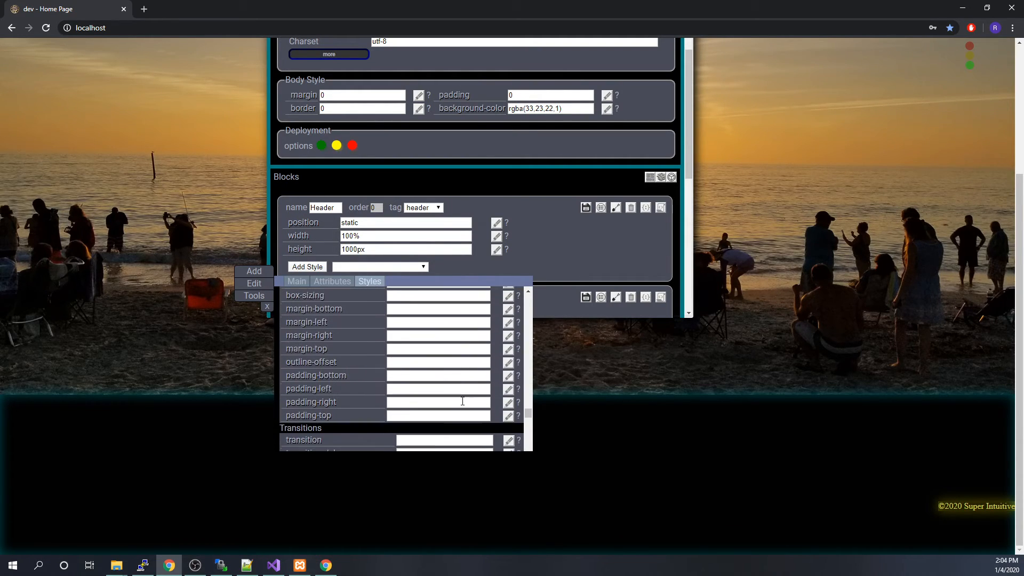
click(405, 335)
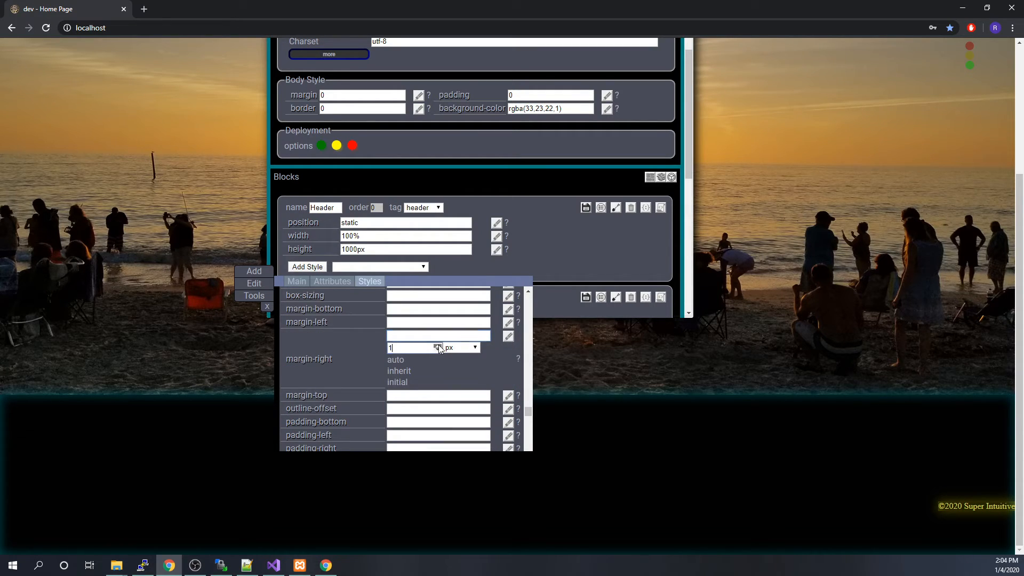
click(438, 346)
click(438, 345)
click(438, 345)
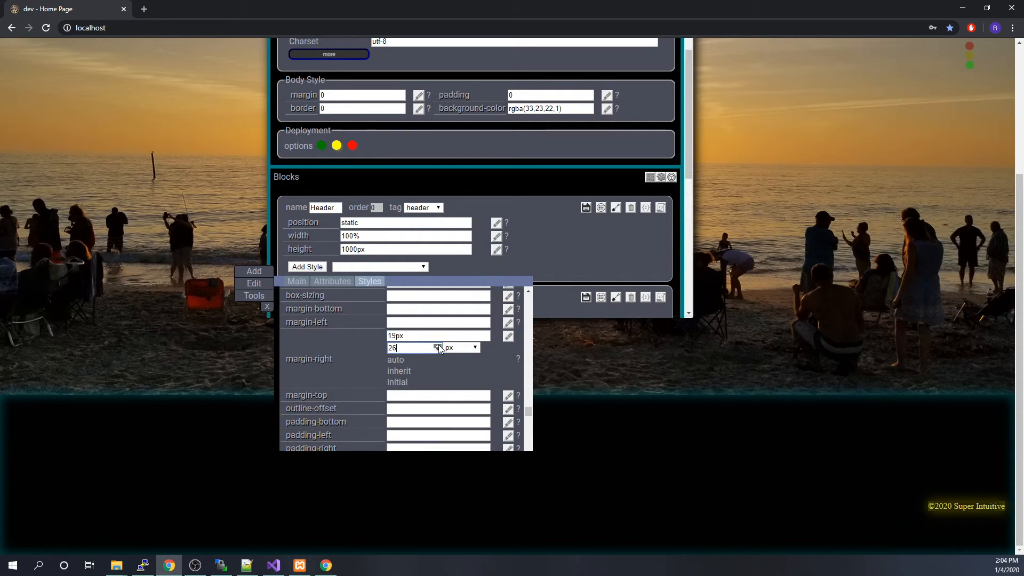
drag(438, 346, 438, 346)
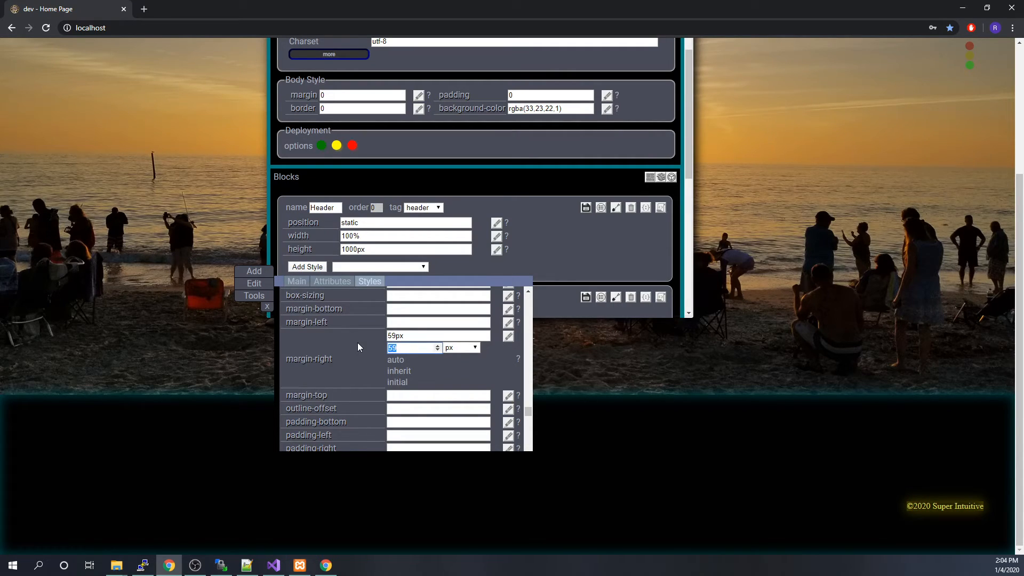
text(200)
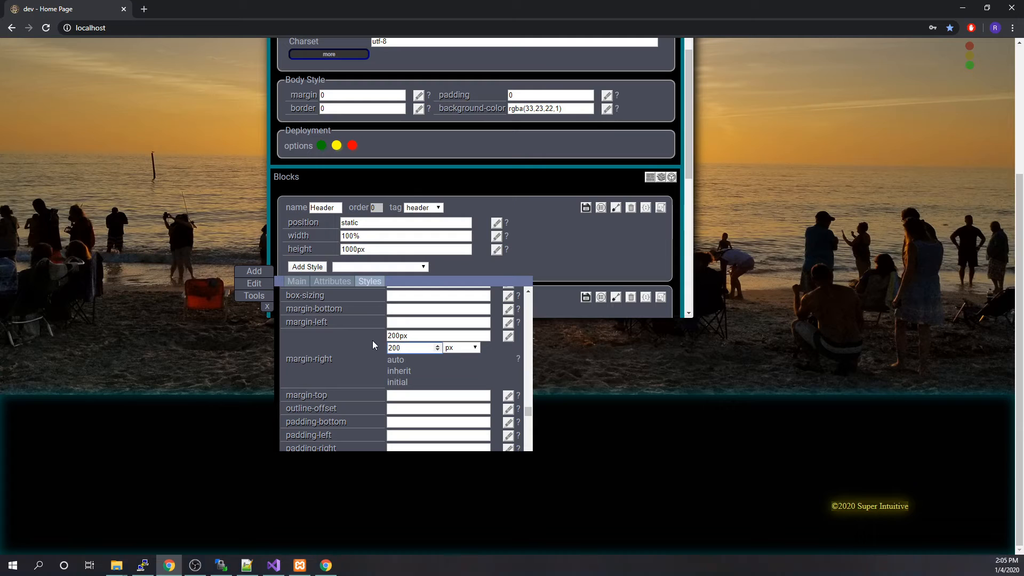
click(436, 336)
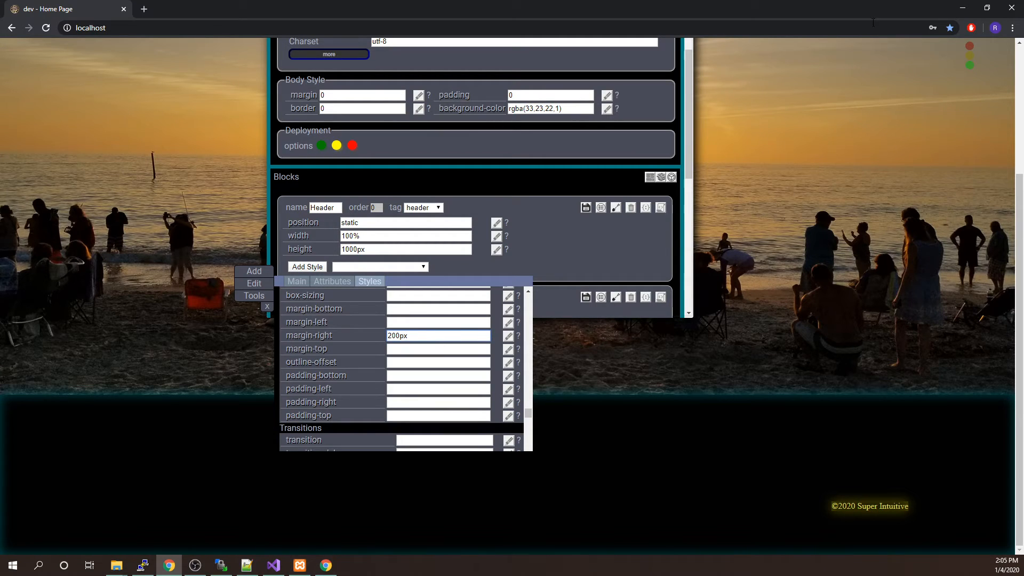
Step: Restore the maximized browser window and move it sideways to check how the footer text is placed
click(988, 8)
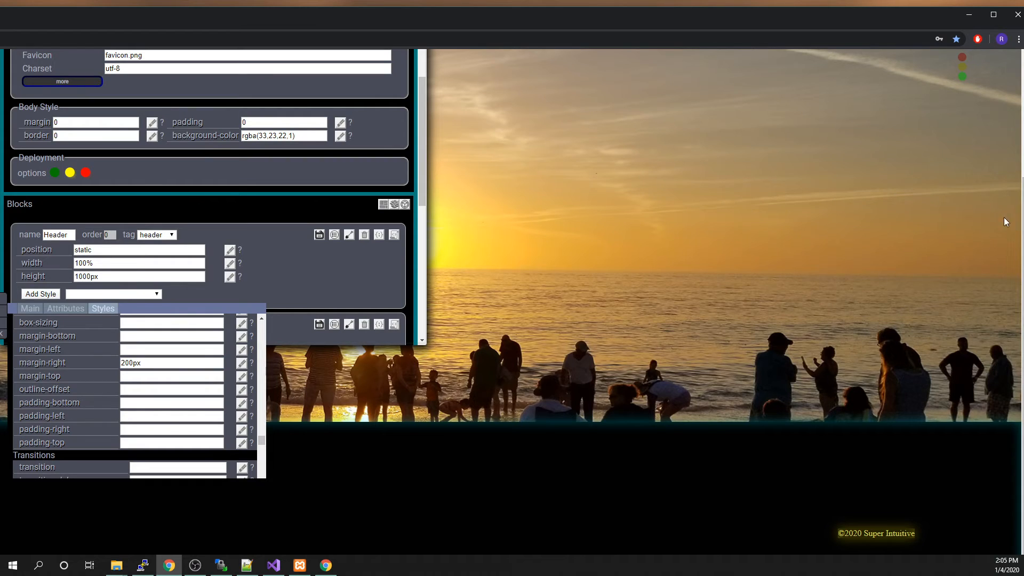
drag(794, 15, 1023, 13)
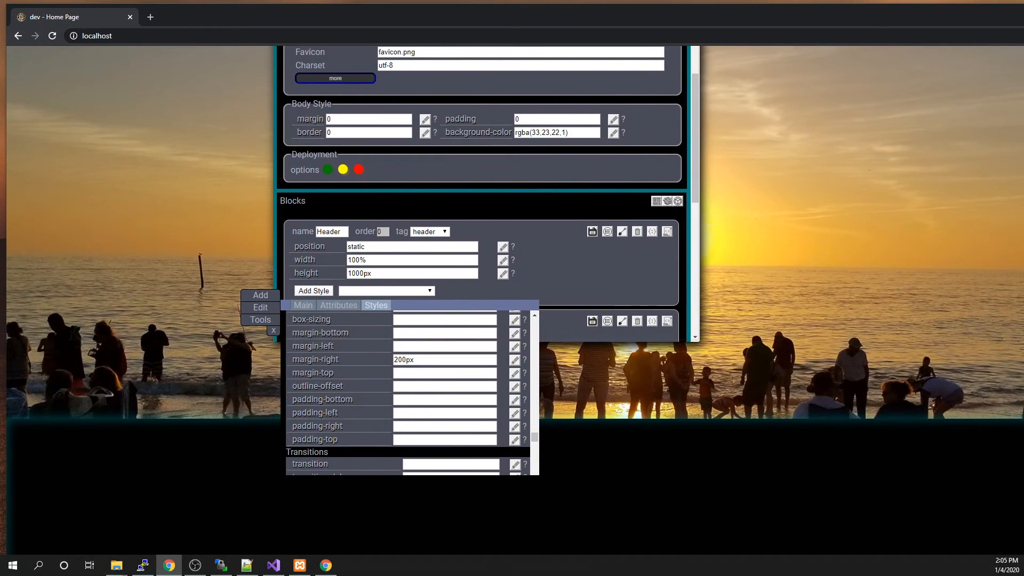
key(alt+Tab)
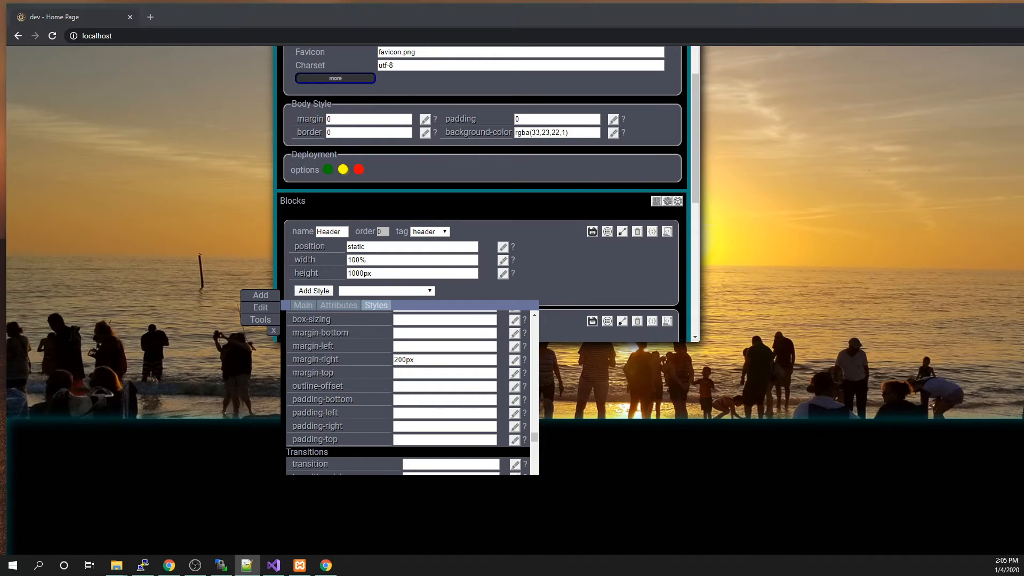
key(alt+Tab)
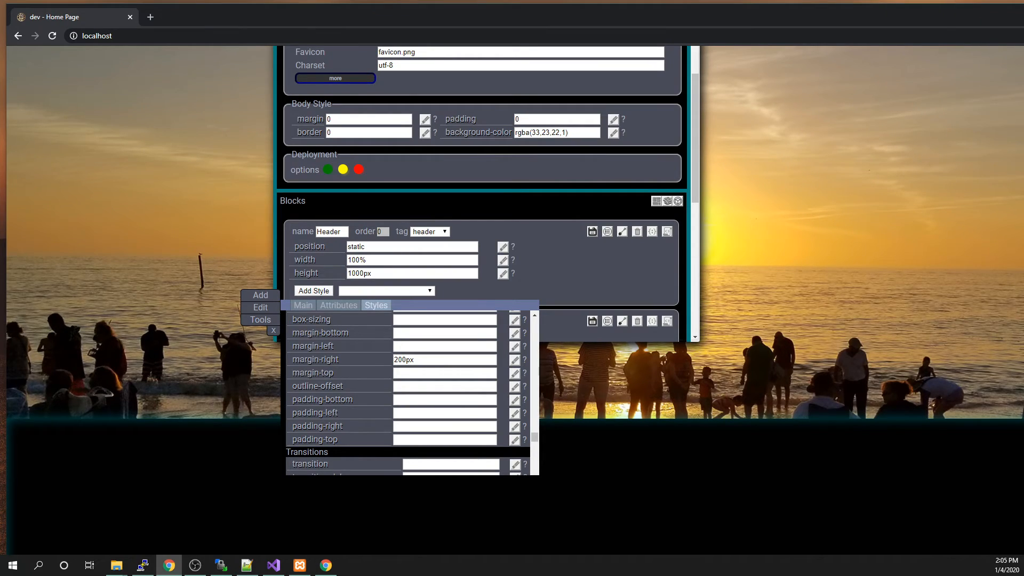
Step: Resize the browser window narrower and wider to check how the copyright text follows, and maximize the window again
drag(1023, 4, 990, 31)
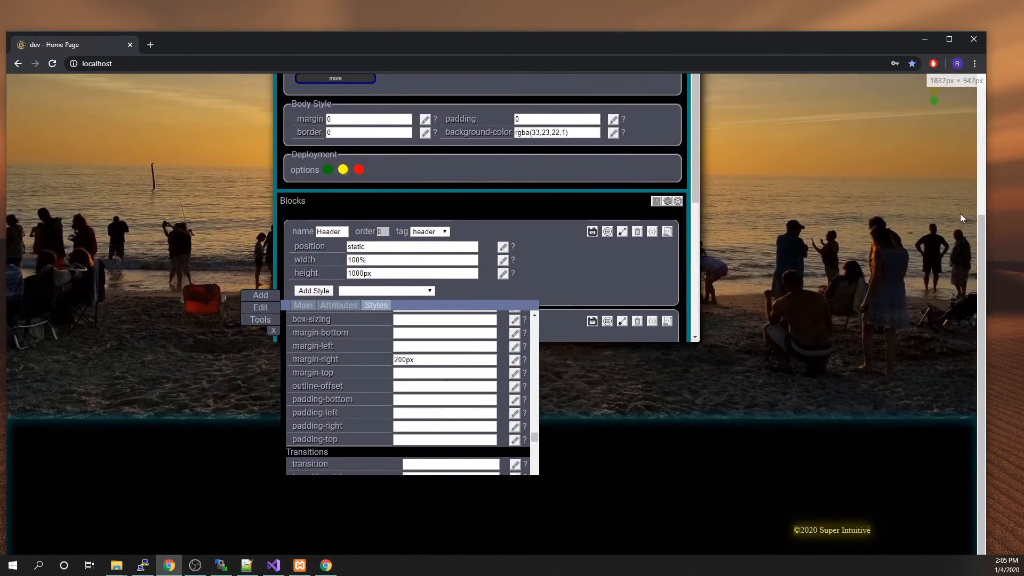
mouse_move(987, 248)
mouse_down()
mouse_move(800, 244)
mouse_move(1019, 241)
mouse_move(769, 236)
mouse_move(1020, 249)
mouse_move(995, 254)
mouse_up()
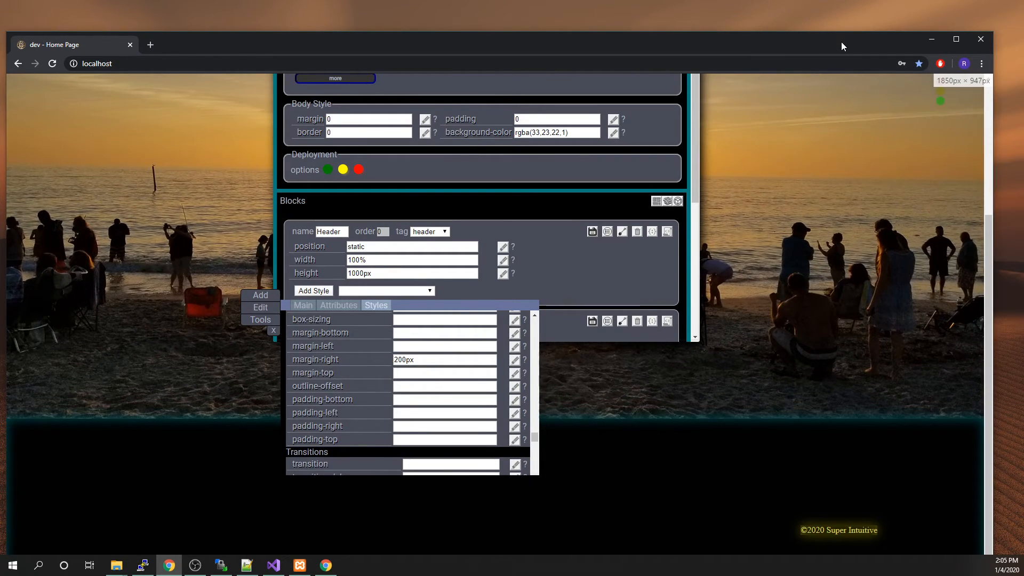
drag(841, 42, 836, 12)
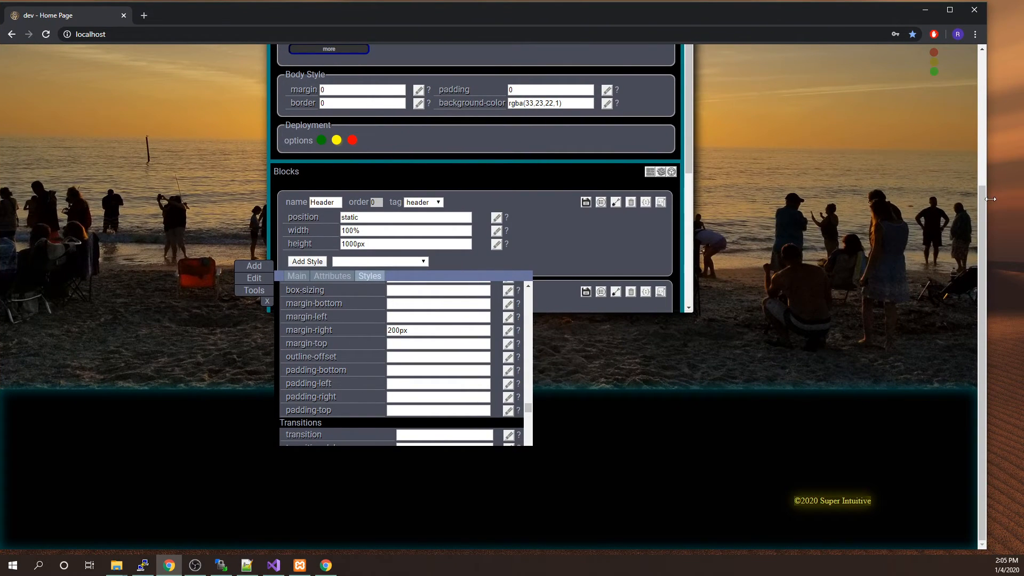
drag(987, 202, 1011, 184)
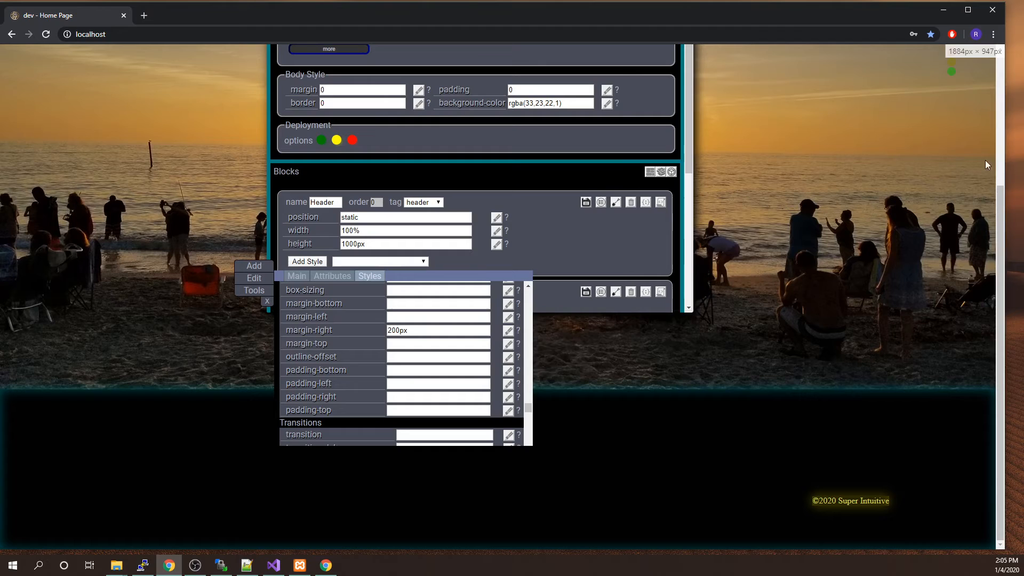
click(972, 11)
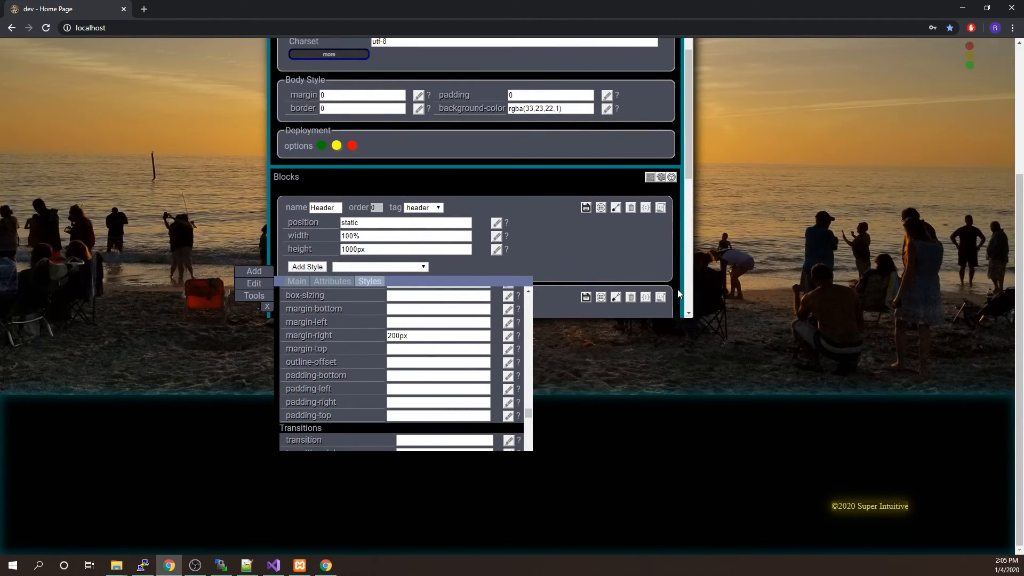
Step: Save the Footer block in the Page tool and reload the page
scroll(593, 243, up, 1)
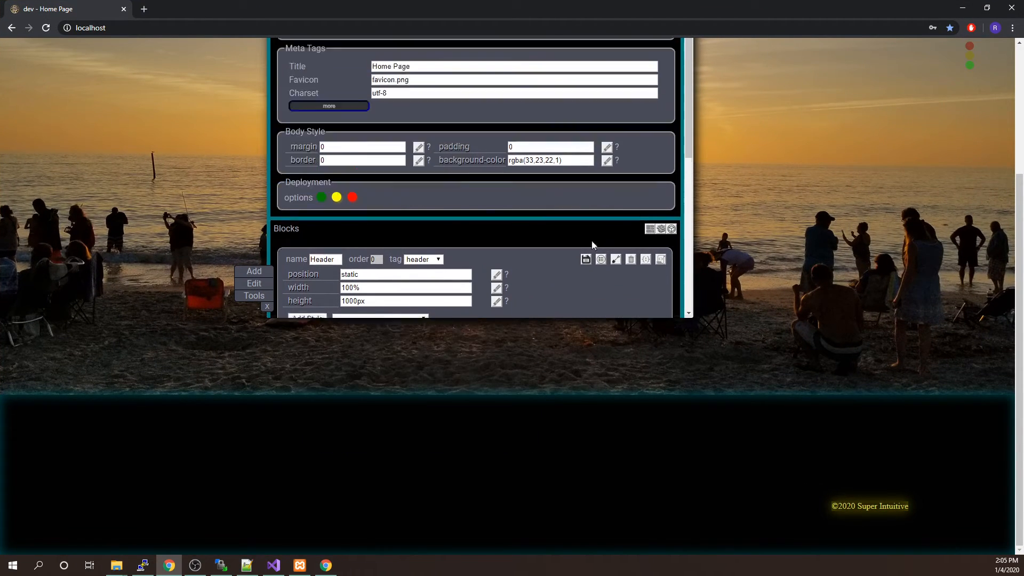
scroll(480, 235, down, 6)
scroll(480, 235, down, 1)
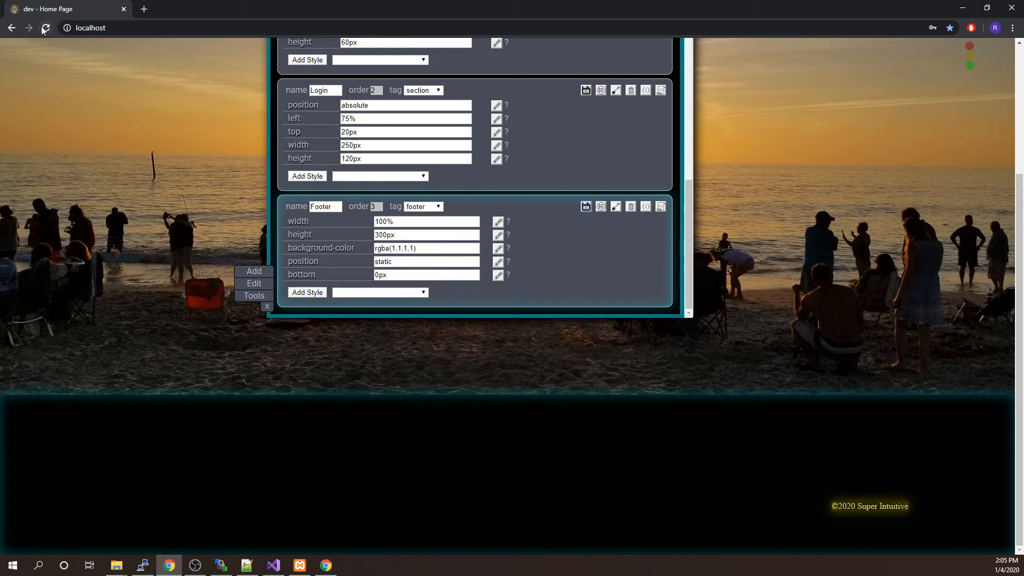
click(747, 295)
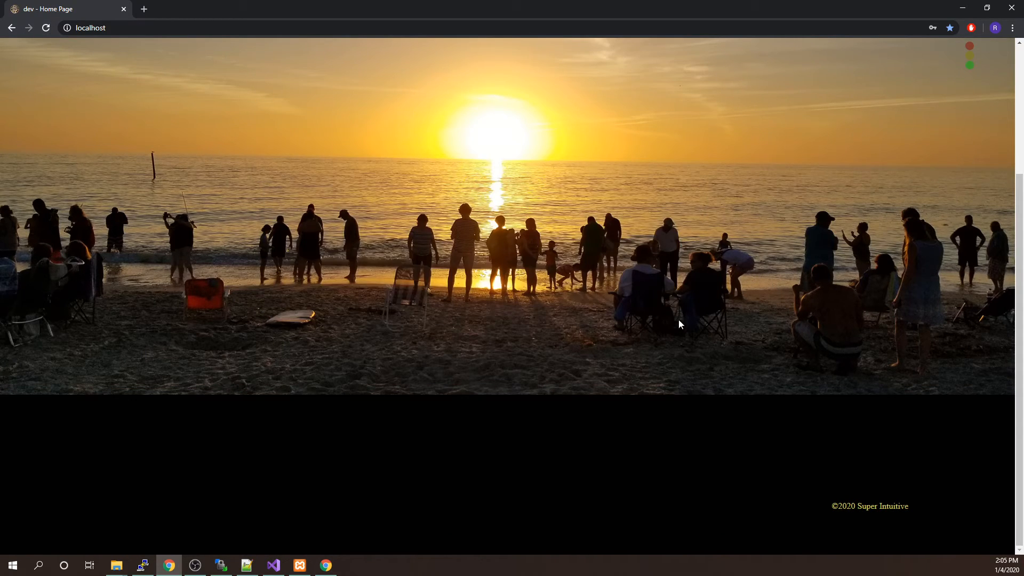
Step: Examine the reloaded page from the header and menu down to the footer's copyright text
scroll(614, 314, up, 4)
scroll(453, 368, down, 4)
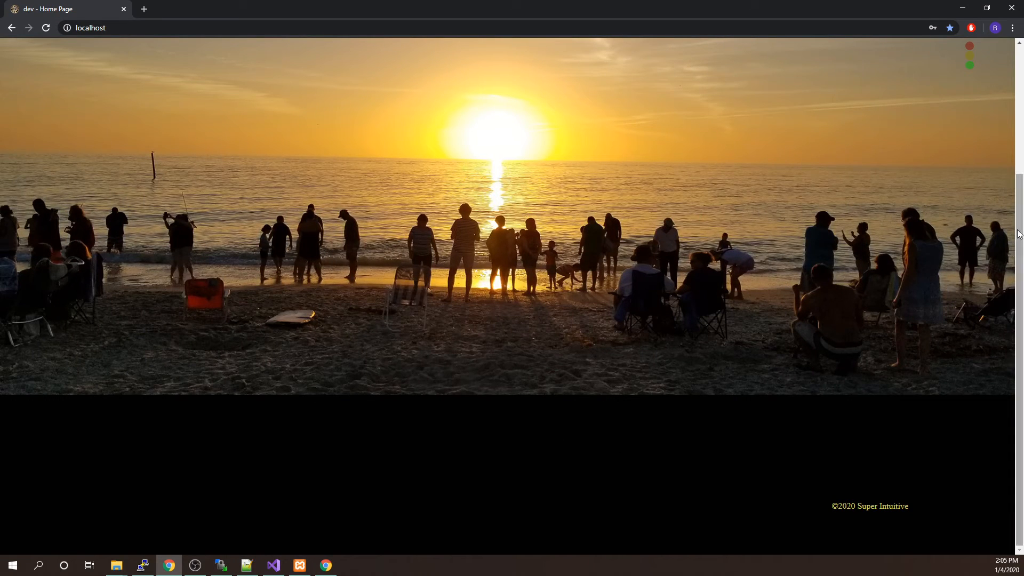
scroll(617, 291, up, 3)
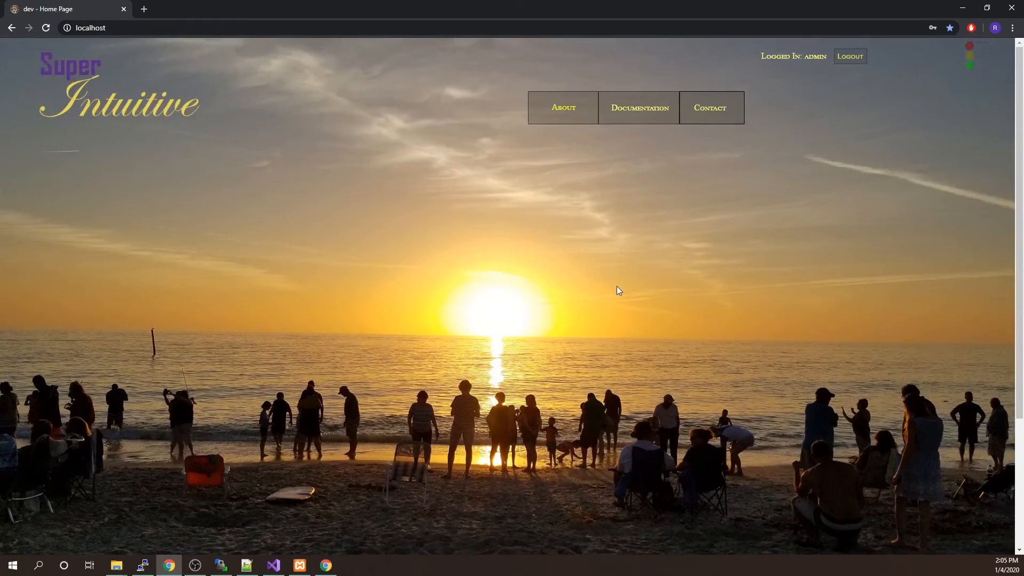
scroll(615, 288, down, 3)
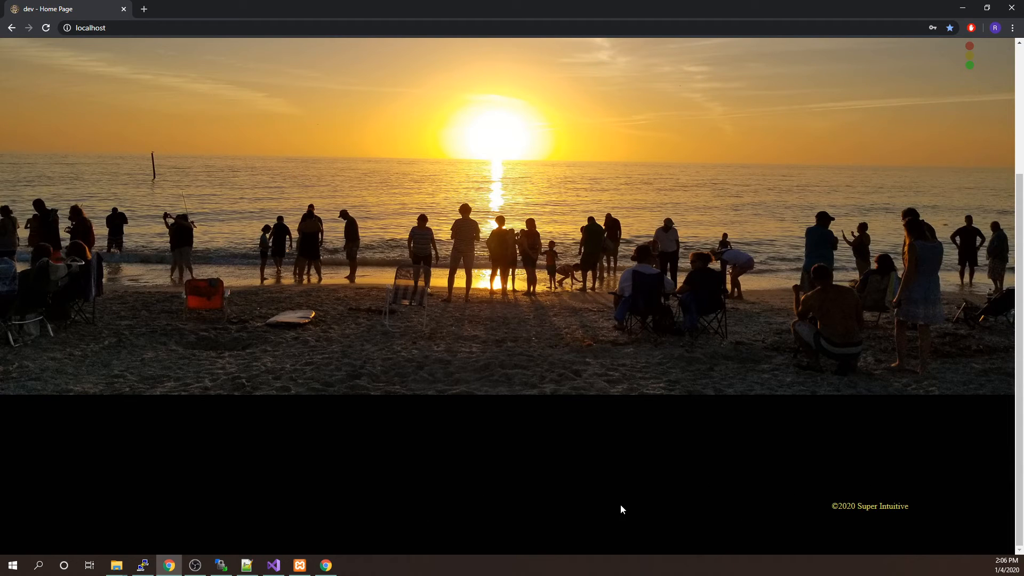
scroll(450, 400, up, 4)
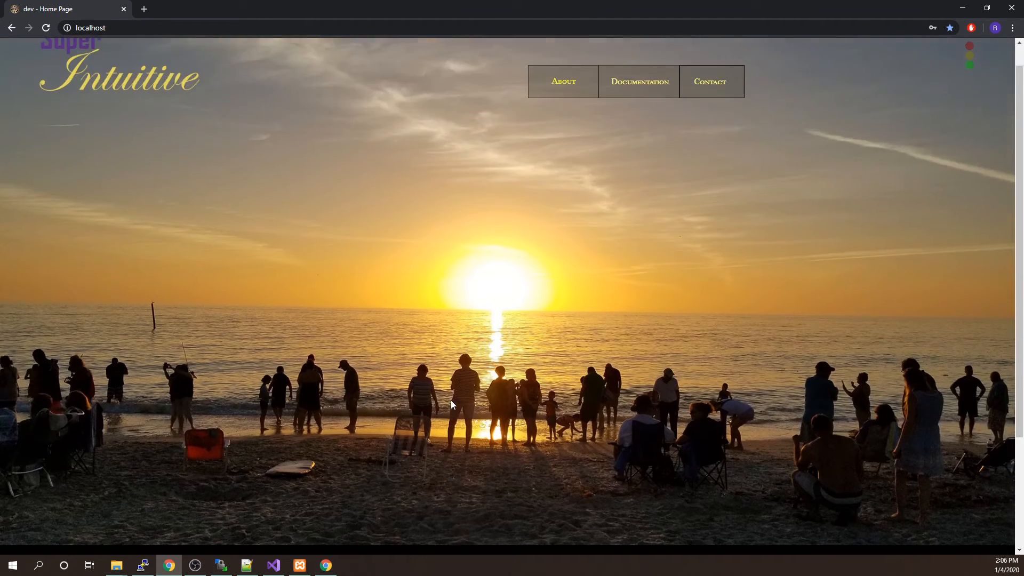
scroll(451, 400, down, 4)
scroll(450, 400, up, 4)
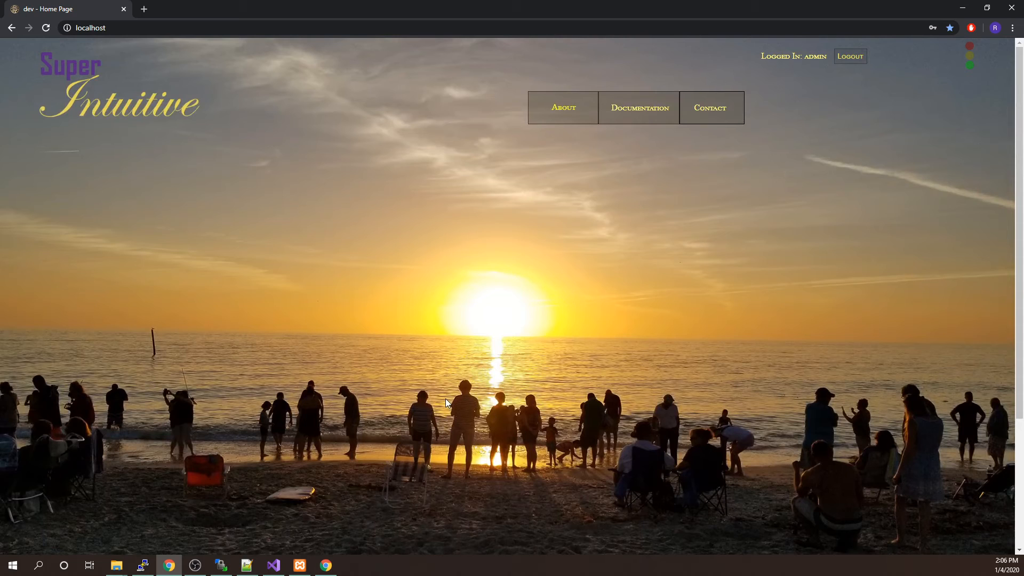
scroll(445, 401, down, 4)
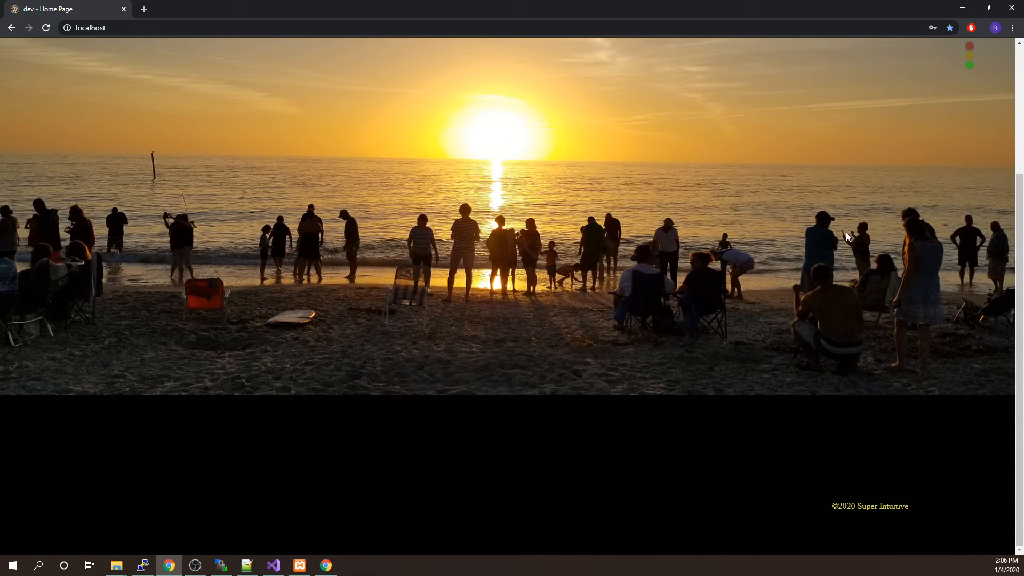
Step: Reload the dev page again and compare its header area with the footer
key(F5)
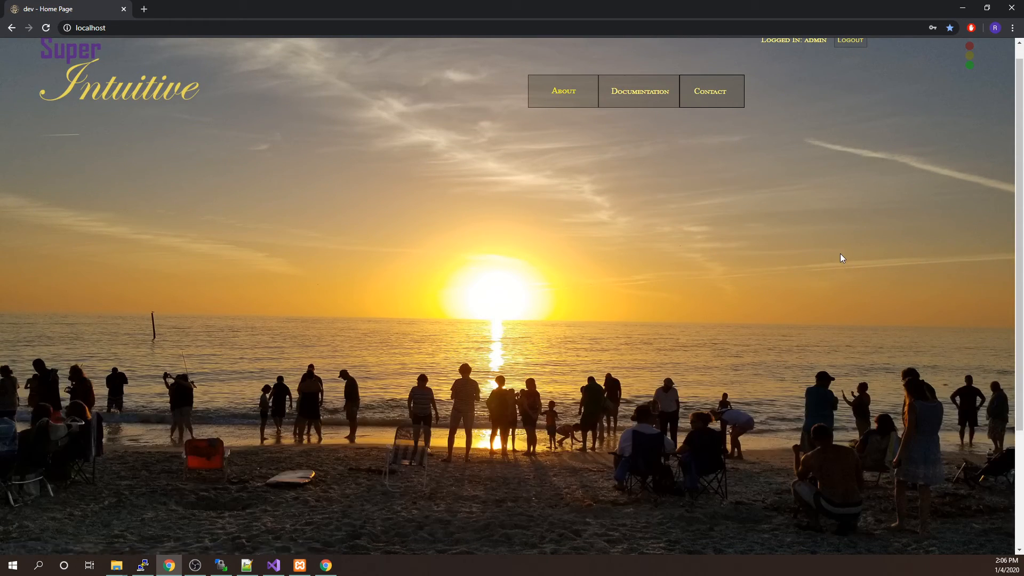
scroll(788, 231, down, 3)
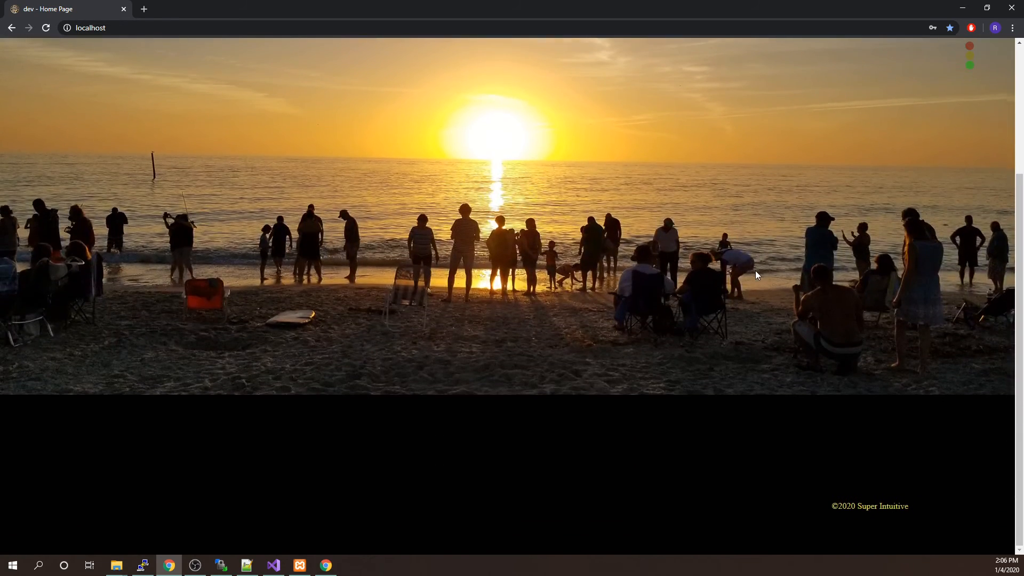
scroll(819, 289, up, 3)
scroll(815, 288, down, 3)
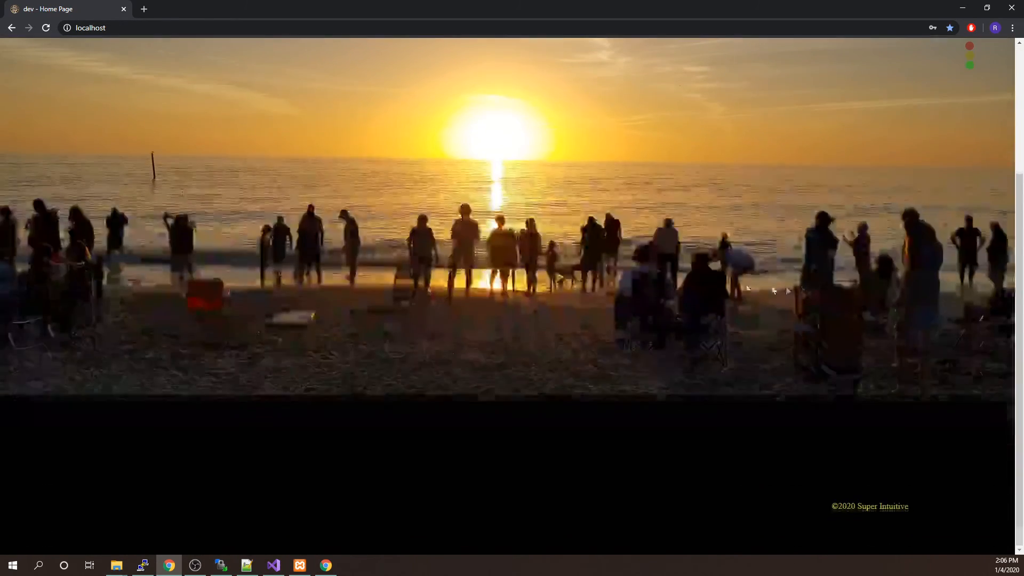
Step: Open the Page tool, move it higher on the page, and show the Footer block's deployment options
right_click(341, 195)
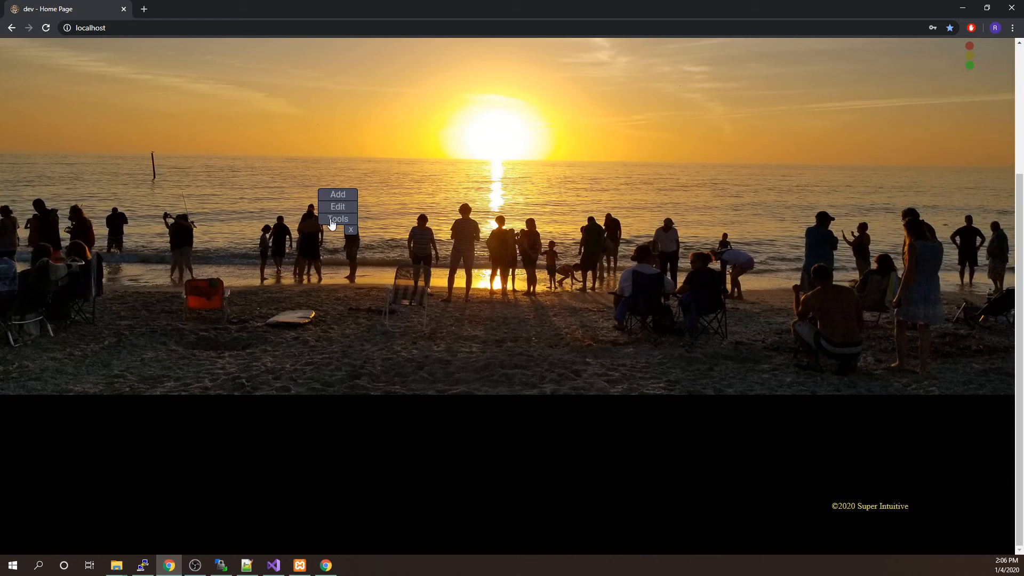
click(332, 219)
click(376, 223)
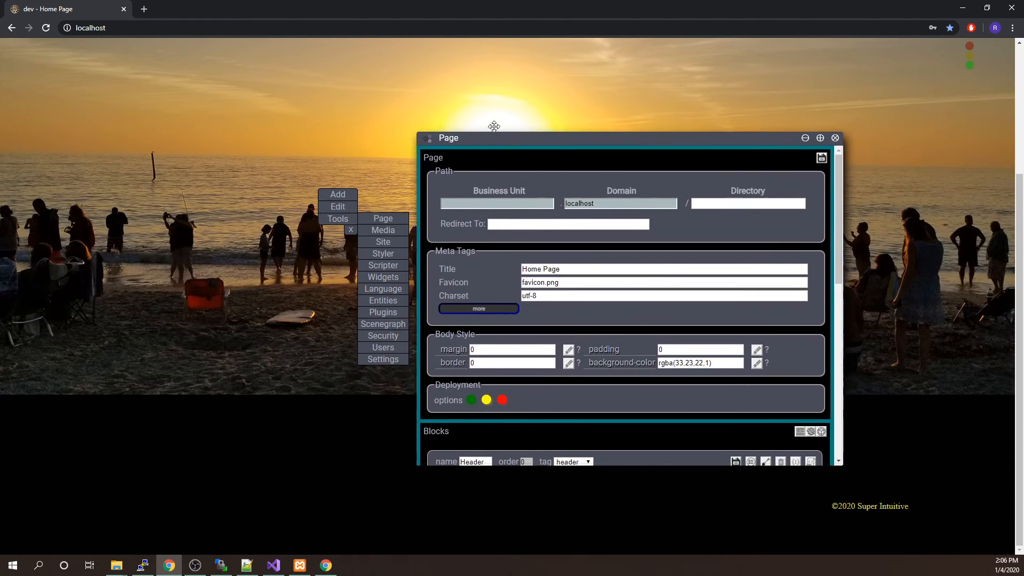
scroll(568, 250, down, 7)
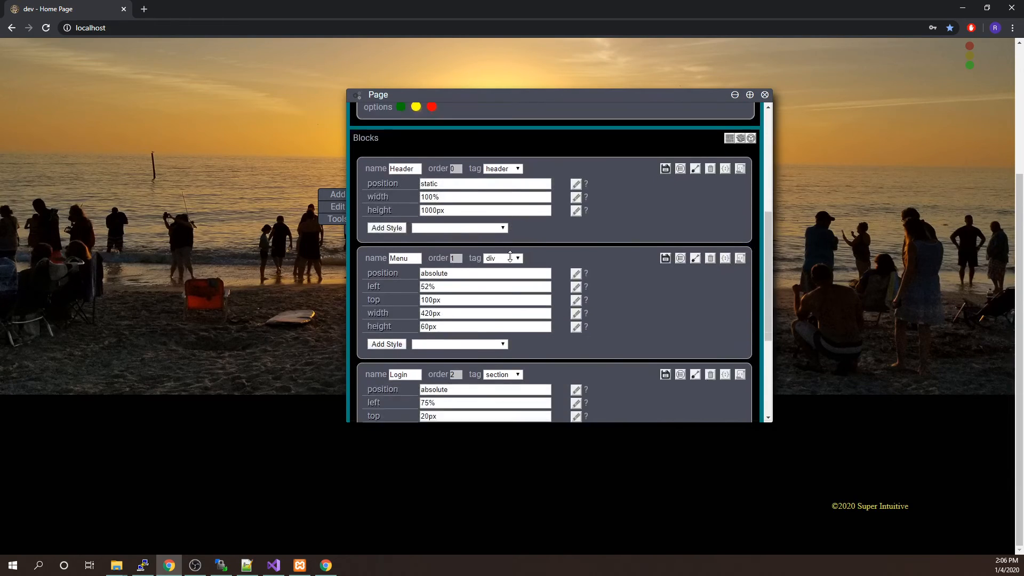
scroll(567, 250, up, 1)
scroll(568, 250, up, 1)
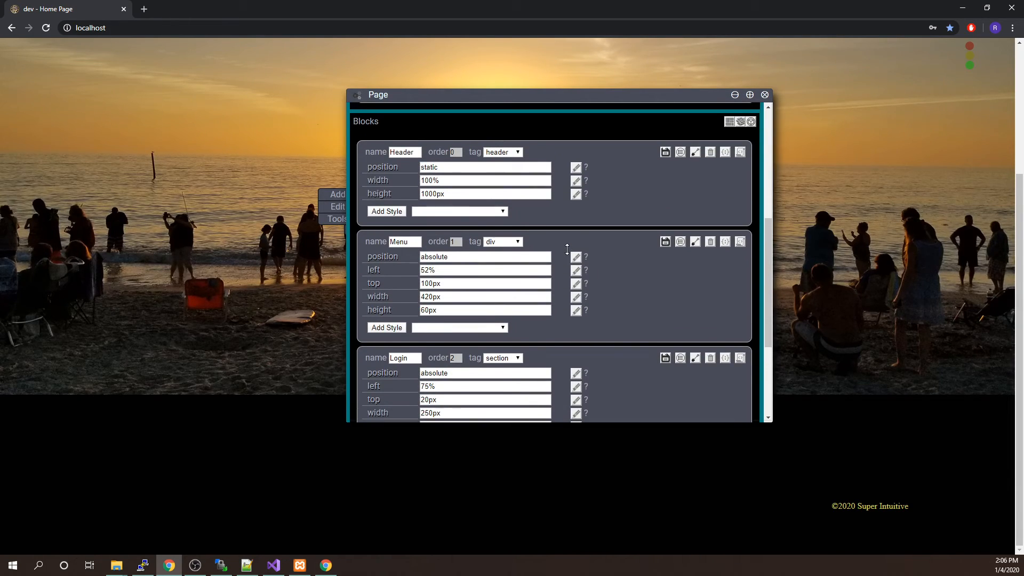
scroll(614, 293, down, 3)
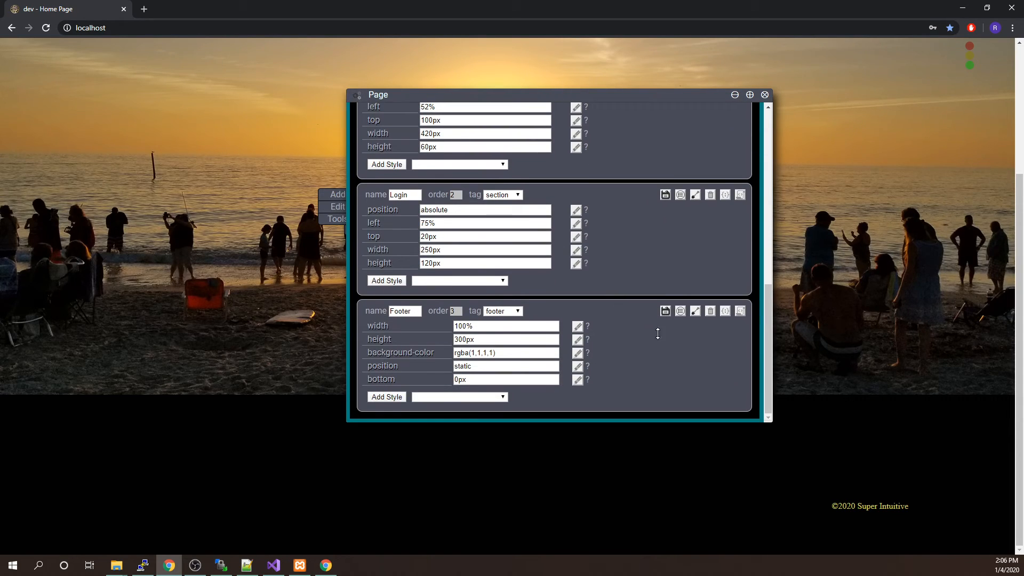
click(695, 312)
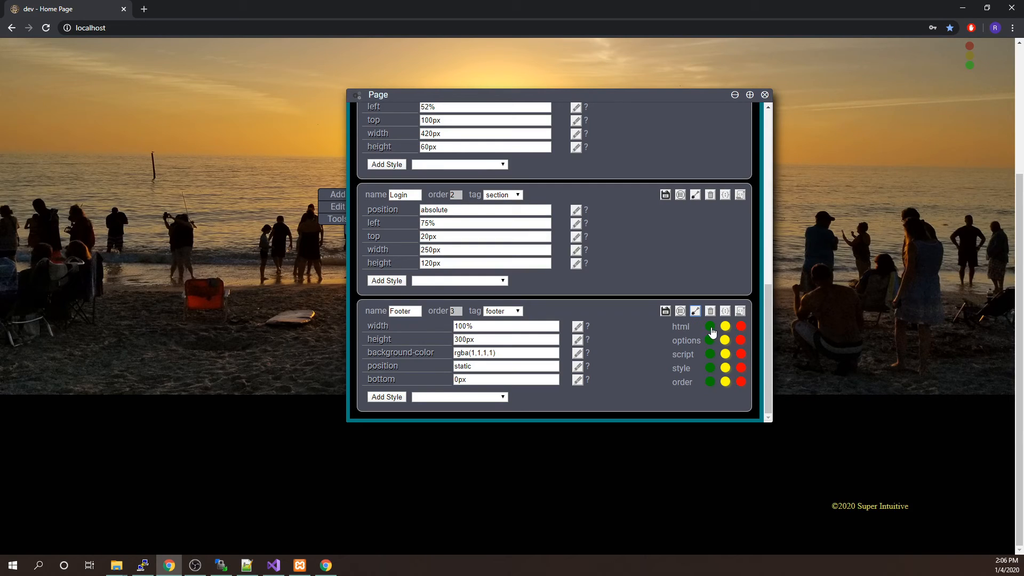
Step: Deploy the Footer block's html with its green and yellow deployment options, moving the Page tool aside from the page
click(710, 326)
drag(699, 96, 446, 145)
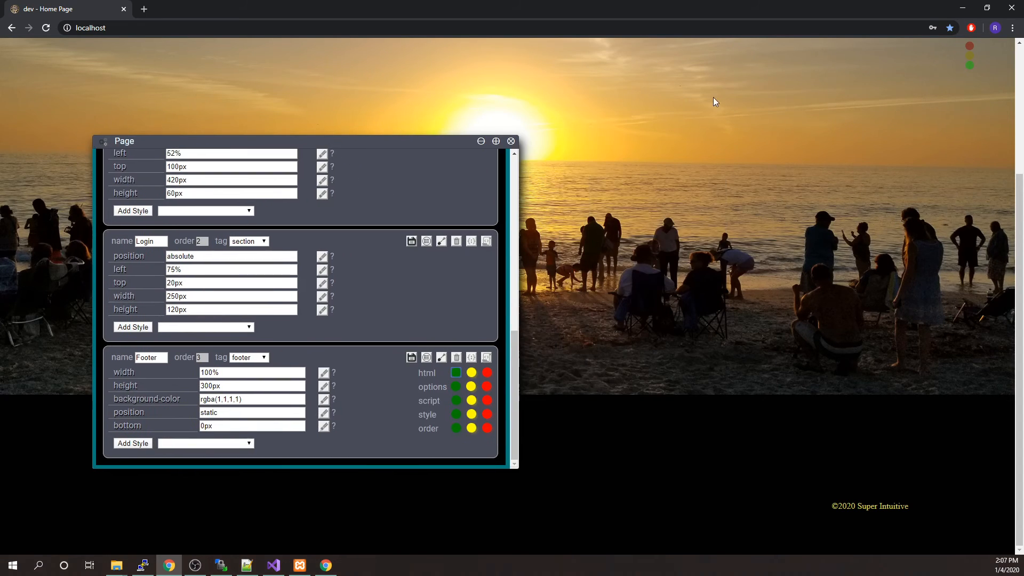
scroll(824, 162, up, 3)
scroll(826, 183, down, 3)
click(472, 374)
Step: Switch to the live version of the page and check the copyright text in its footer
click(970, 47)
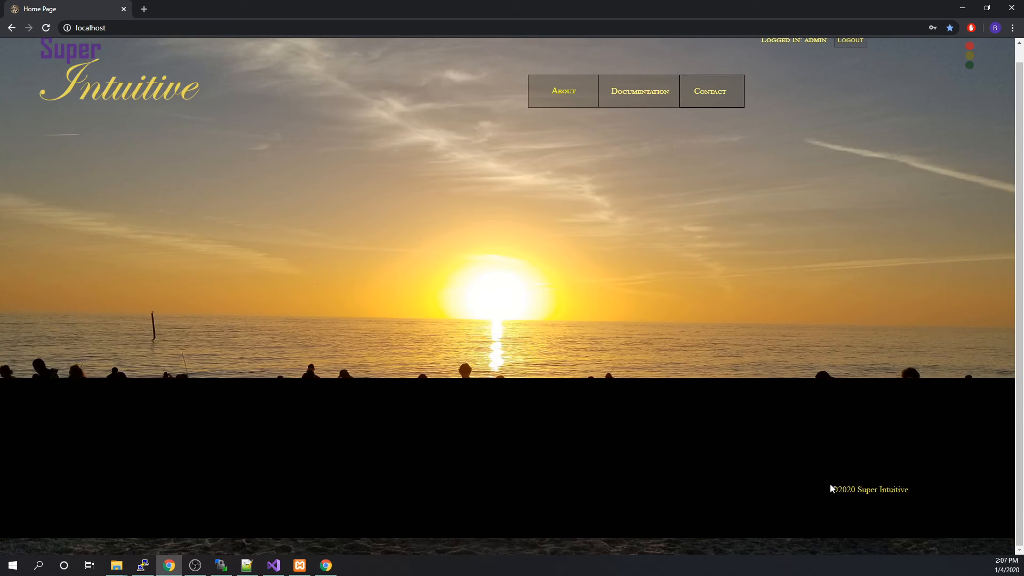
drag(832, 490, 884, 490)
click(920, 473)
Step: Return to the dev version, reopen the Page tool, and show the Footer block's deployment options
key(F5)
scroll(624, 277, down, 3)
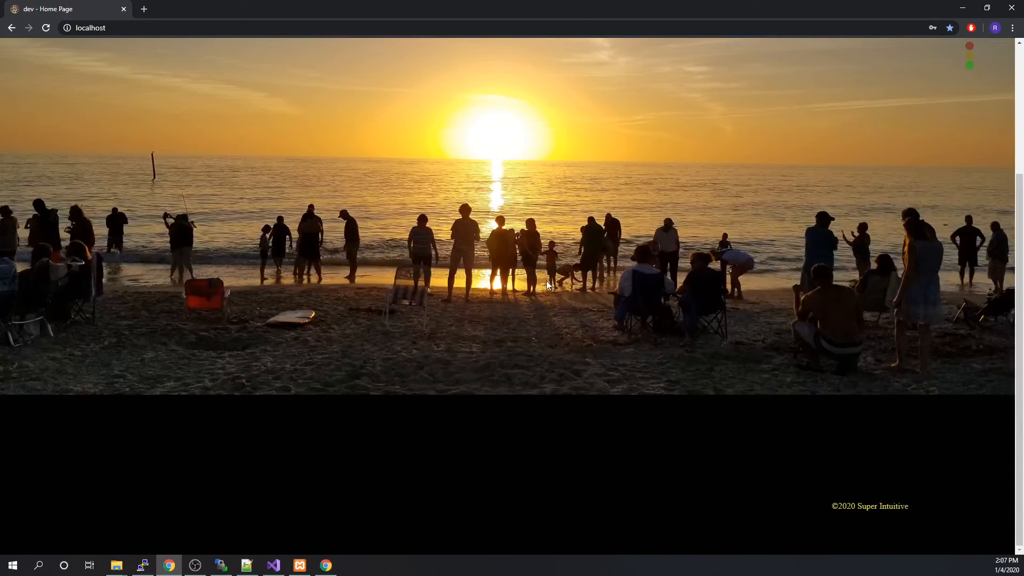
right_click(363, 308)
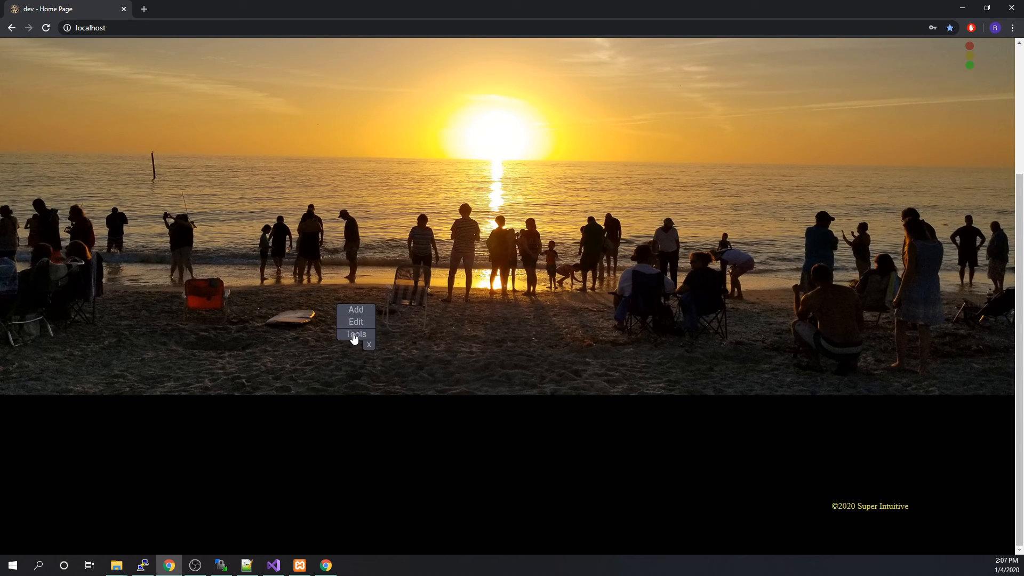
click(356, 335)
click(385, 335)
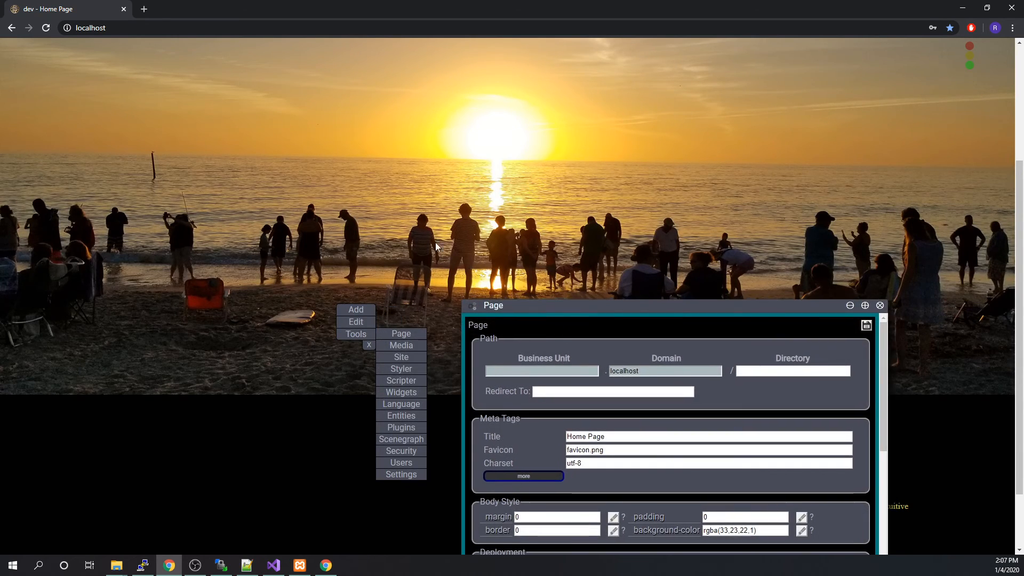
scroll(438, 261, down, 3)
scroll(439, 265, down, 5)
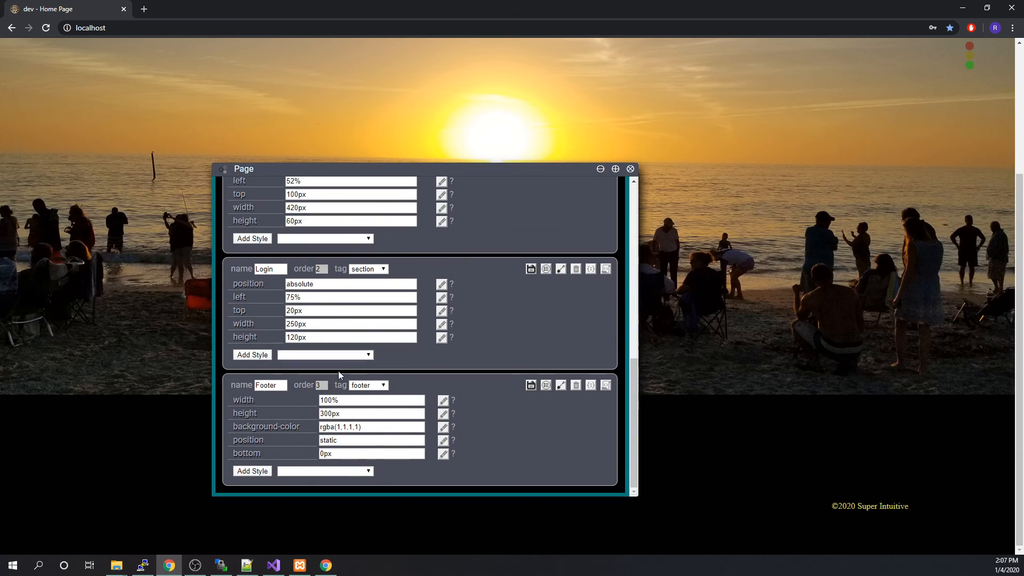
click(560, 386)
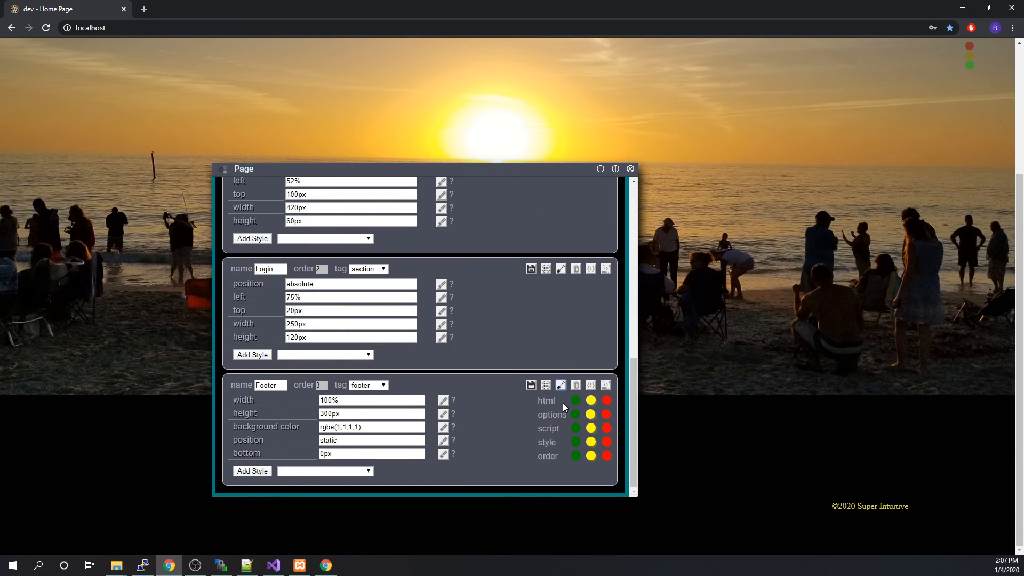
Step: Remove the bottom style from the Footer block and deploy the block's options with the red deployment option
click(445, 456)
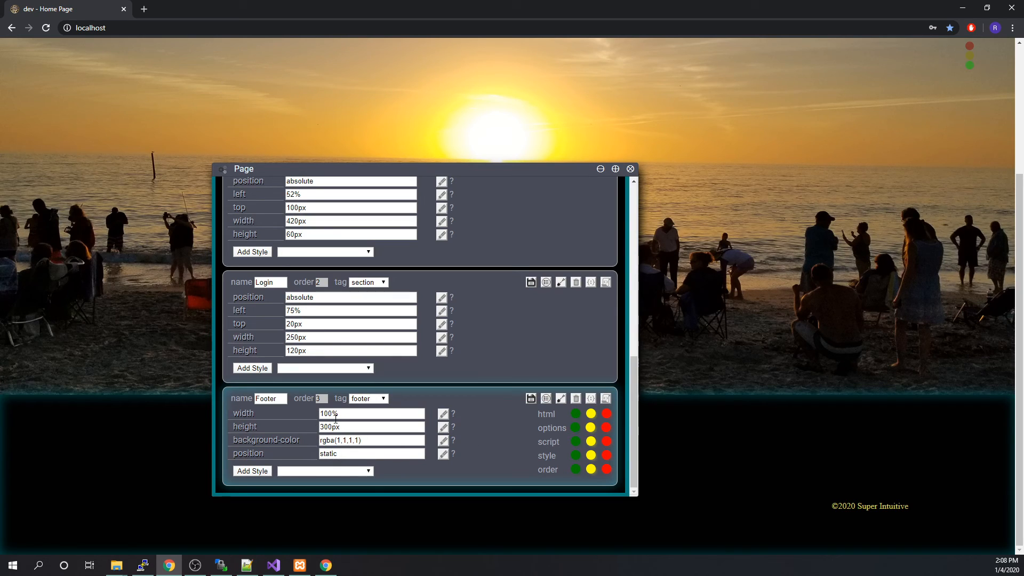
click(607, 429)
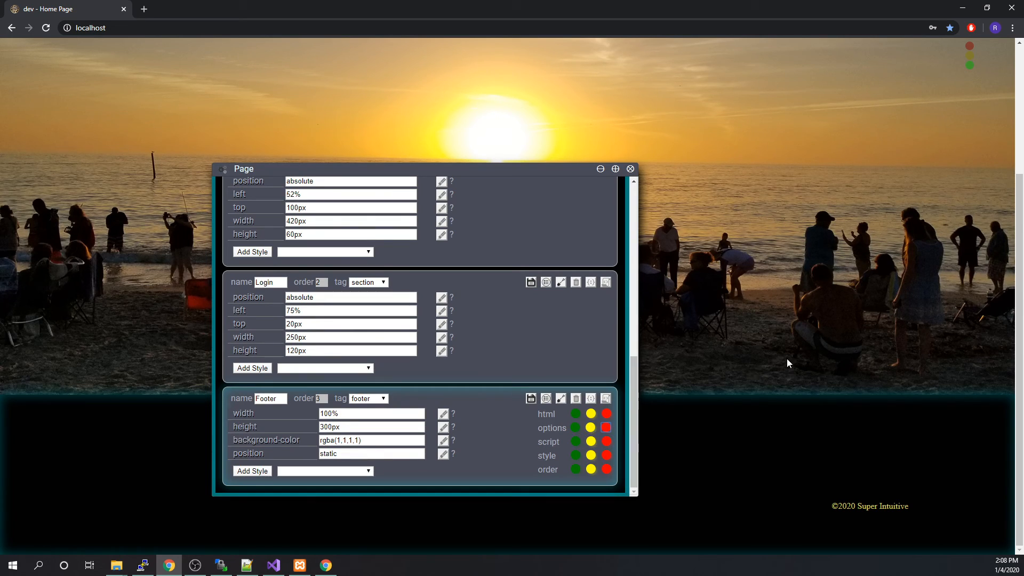
Step: Switch to the live version and to the test version to check the footer's placement below the beach image
click(970, 47)
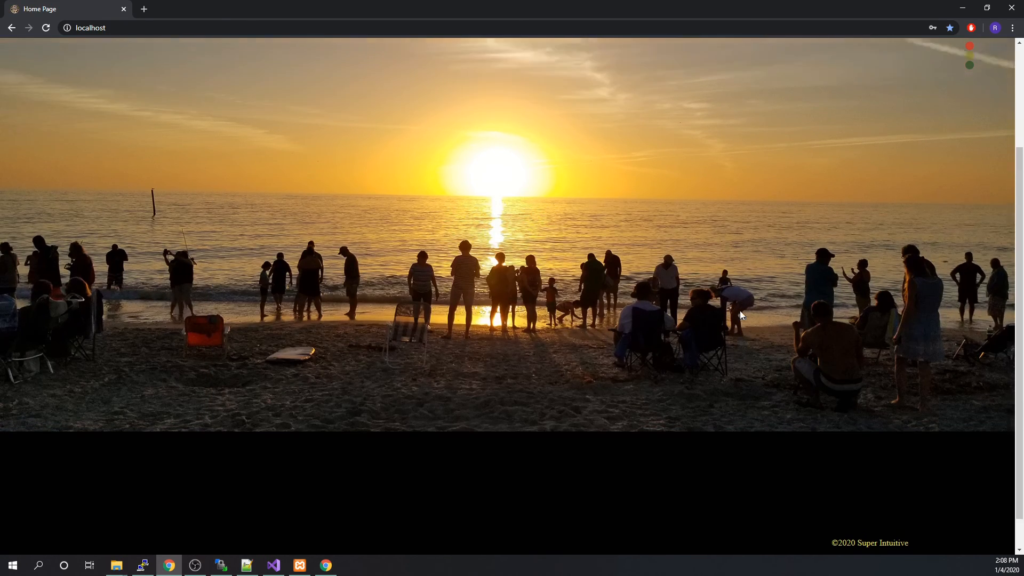
scroll(740, 315, down, 3)
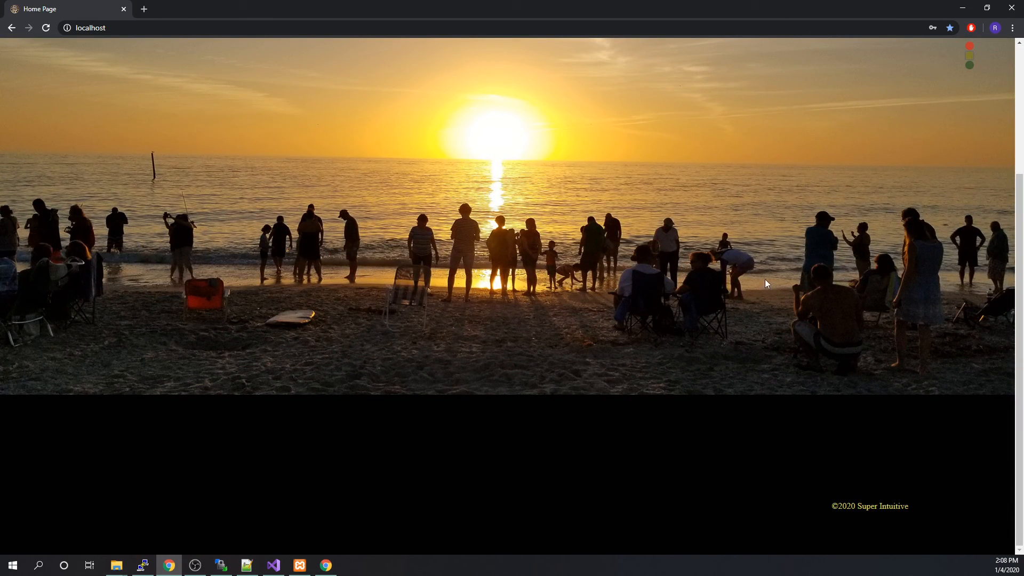
key(F5)
scroll(715, 311, up, 4)
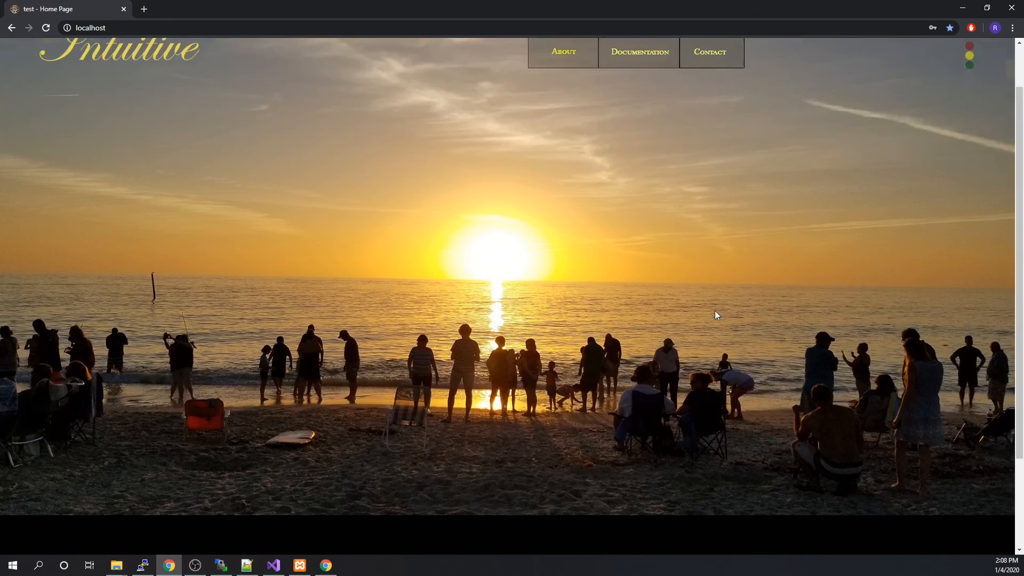
Step: Check the footer's copyright text below the beach image on the test version and on the dev version of the page
scroll(715, 311, down, 4)
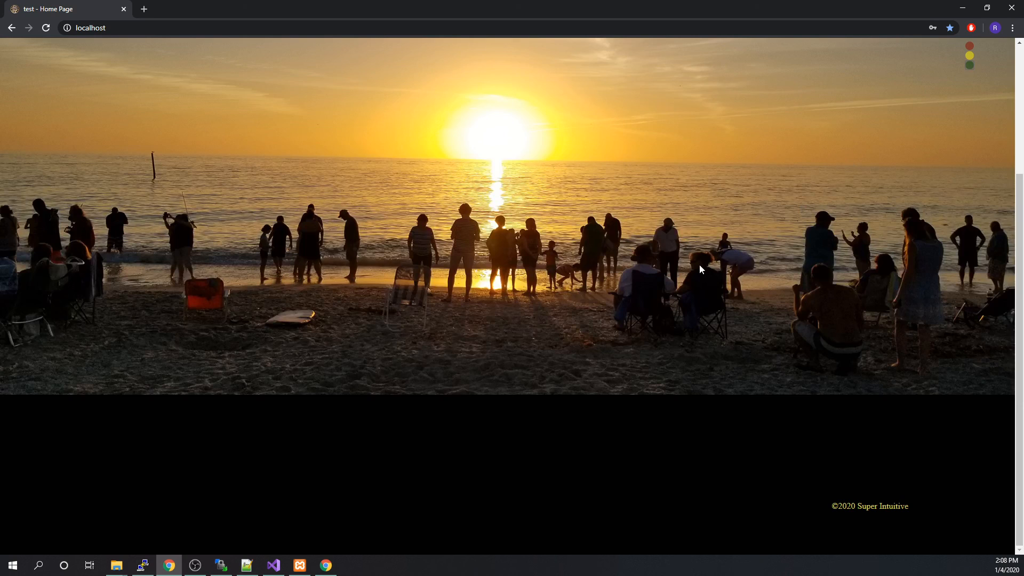
key(F5)
scroll(674, 341, up, 3)
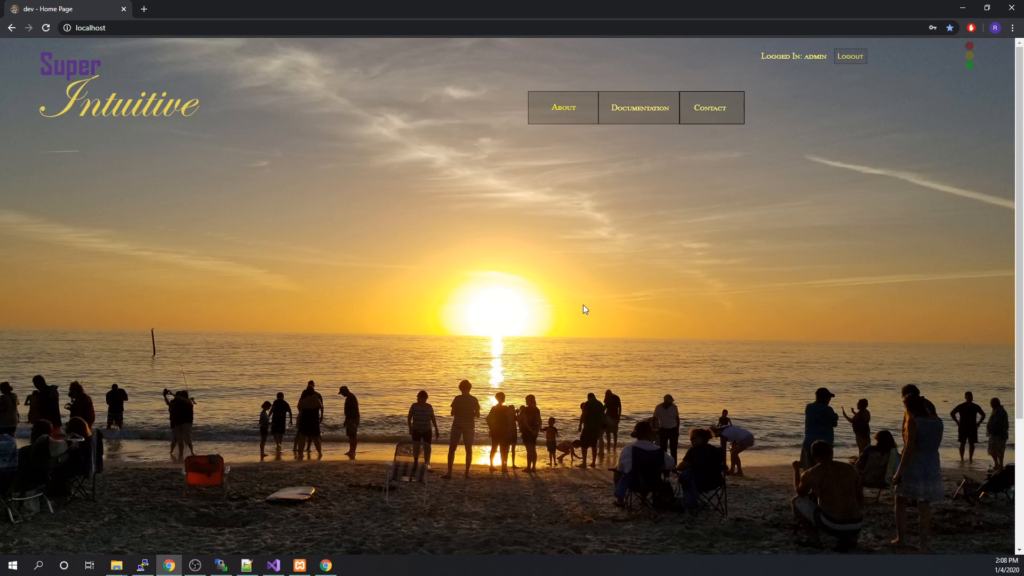
scroll(528, 309, down, 3)
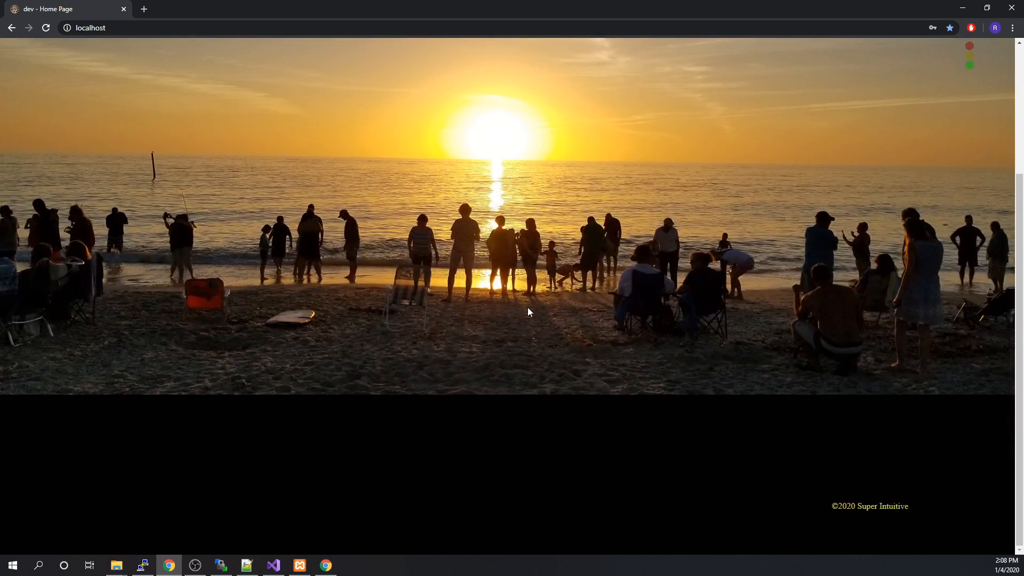
scroll(528, 308, up, 3)
scroll(528, 309, down, 3)
Step: Open the Media tool on the dev version of the page to show the site's images
scroll(555, 328, up, 3)
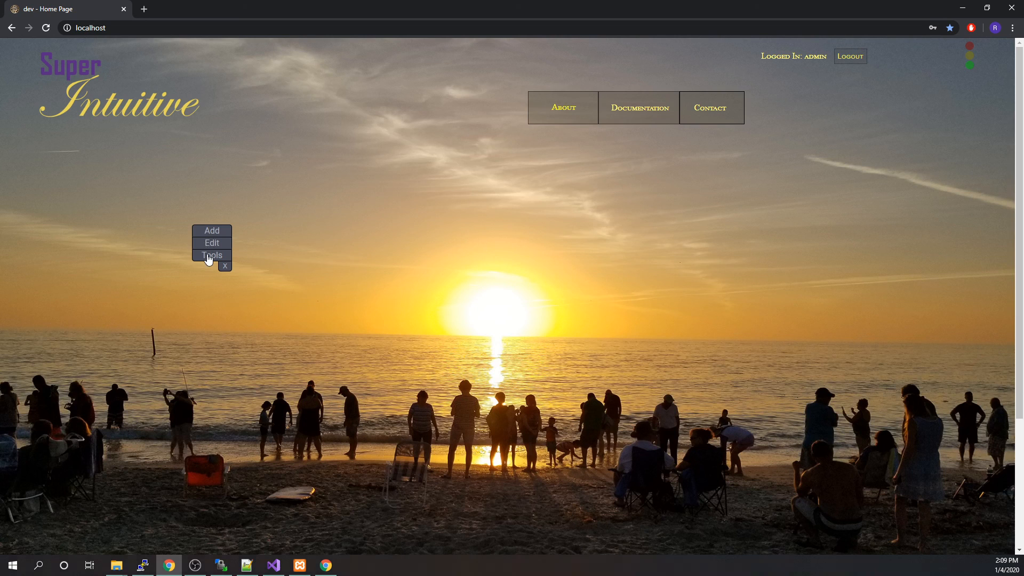
click(212, 255)
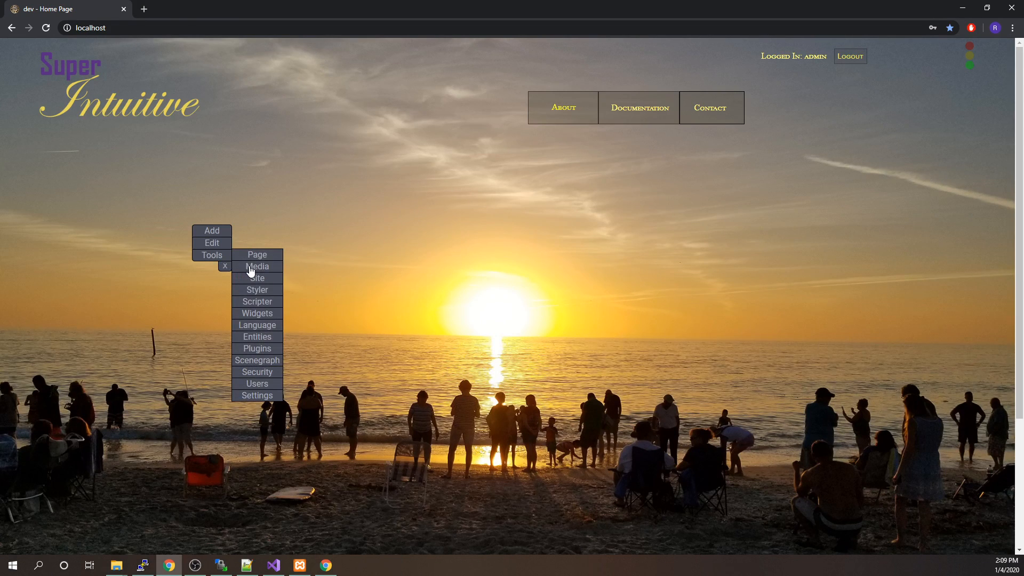
click(250, 270)
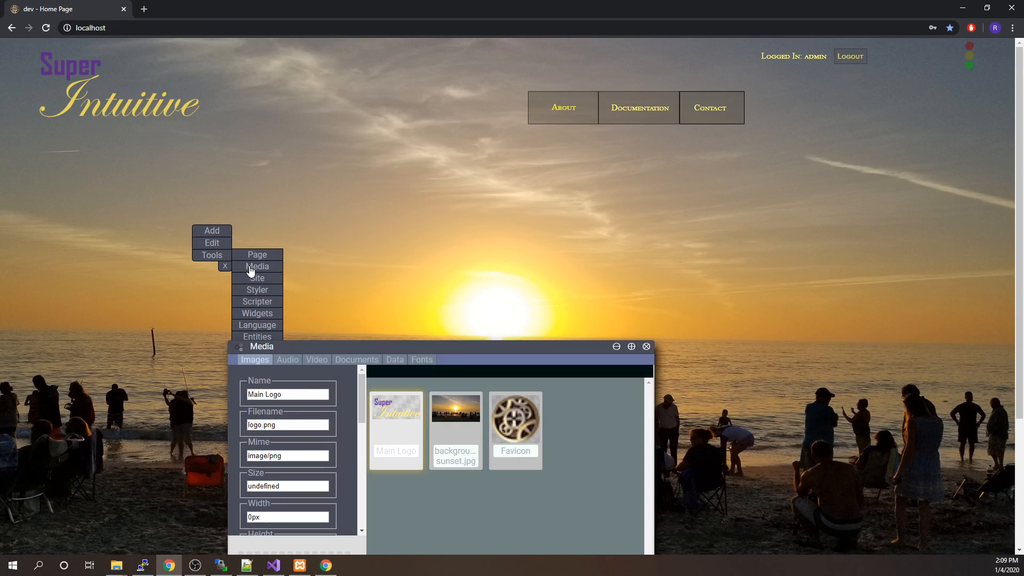